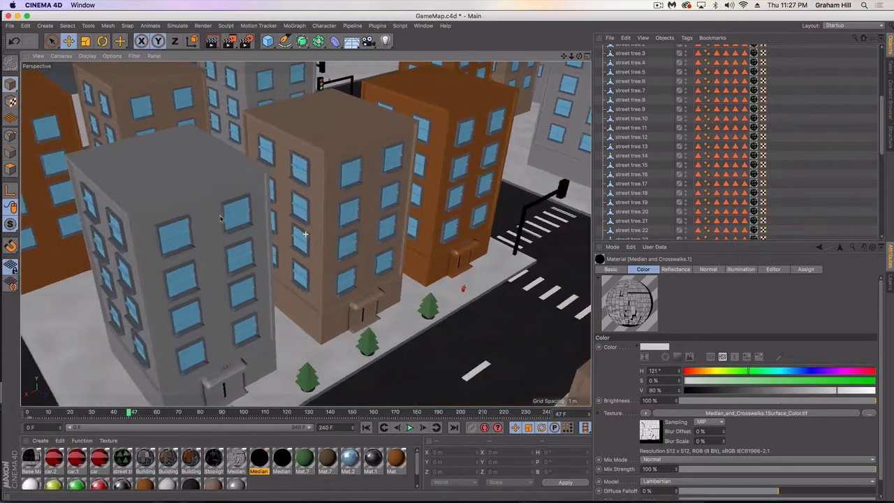
Examine the city street model from several angles, including its buildings, trees, crosswalks and stoplights
scroll(219, 214, down, 5)
alt+drag(284, 208, 364, 148)
scroll(392, 325, up, 5)
alt+drag(391, 324, 363, 307)
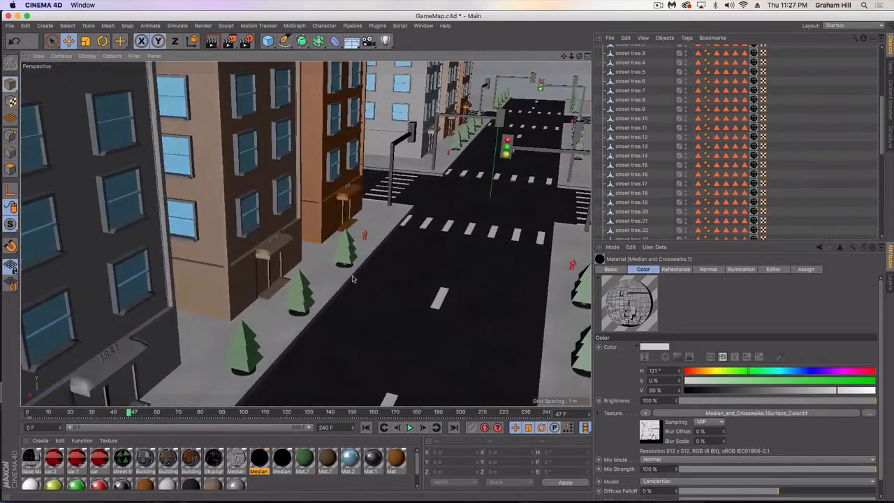
scroll(337, 285, up, 3)
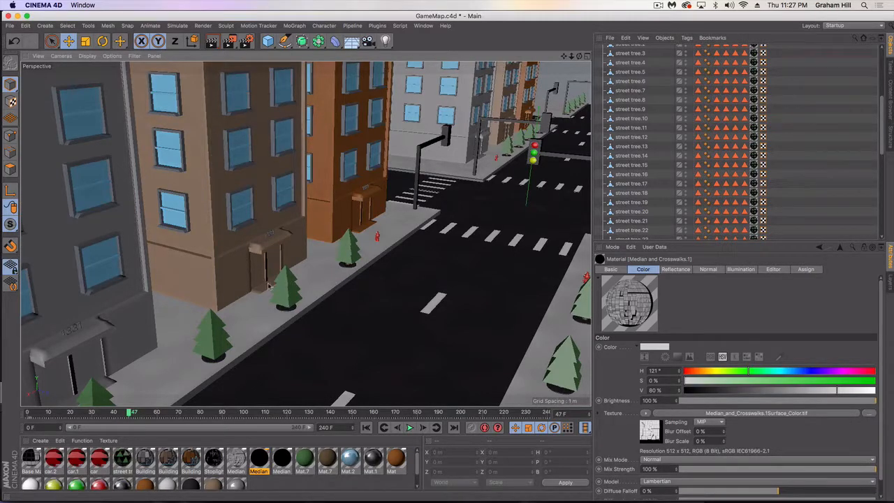
alt+drag(277, 293, 315, 298)
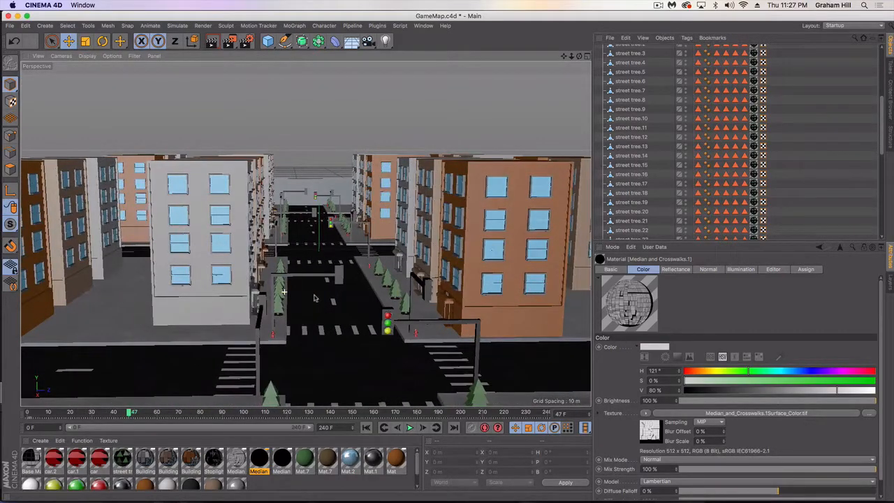
scroll(321, 298, up, 10)
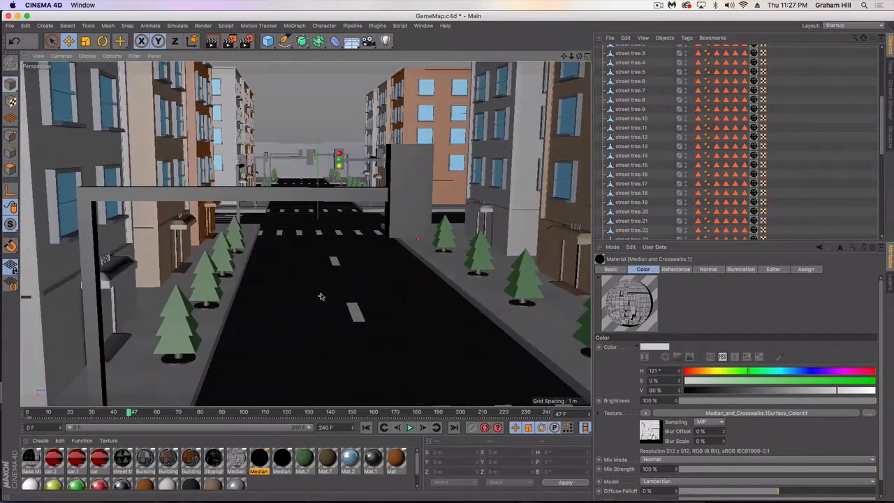
alt+drag(333, 268, 315, 255)
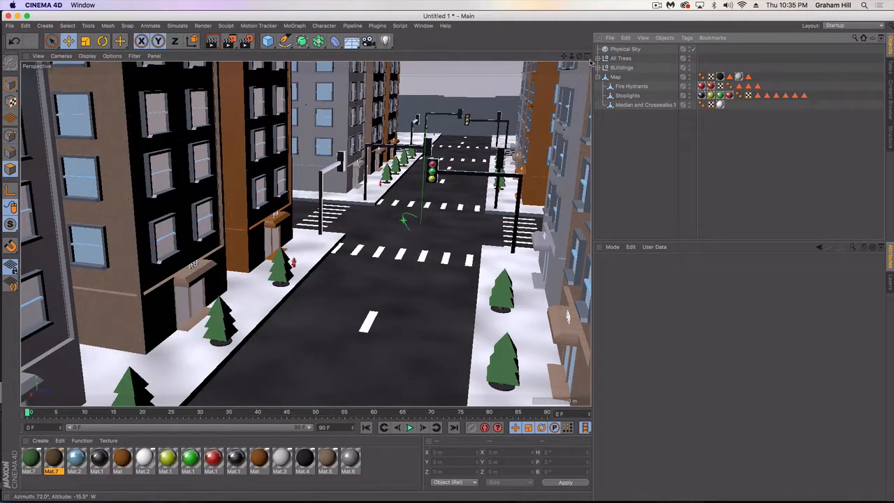
In the top view, draw a straight Bezier spline with the Pen along the middle vertical road, from one map edge to the other
click(590, 59)
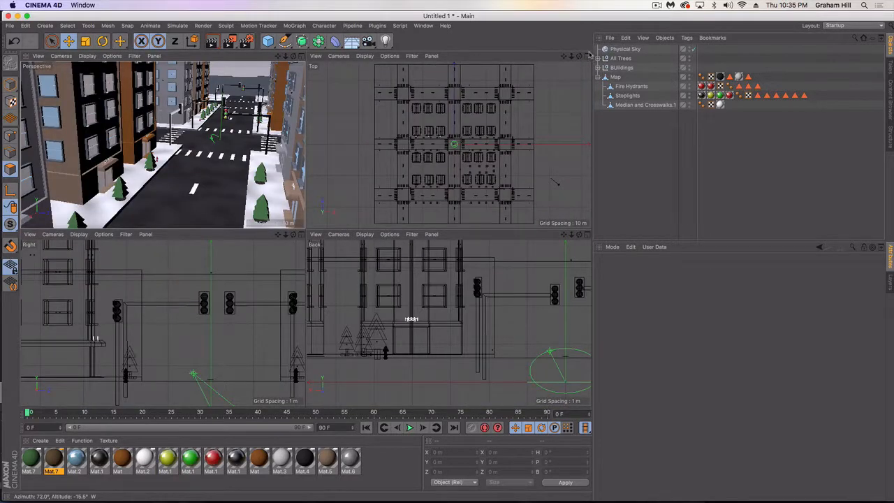
click(589, 54)
mouse_move(285, 41)
mouse_down()
mouse_move(314, 55)
mouse_move(302, 53)
mouse_up()
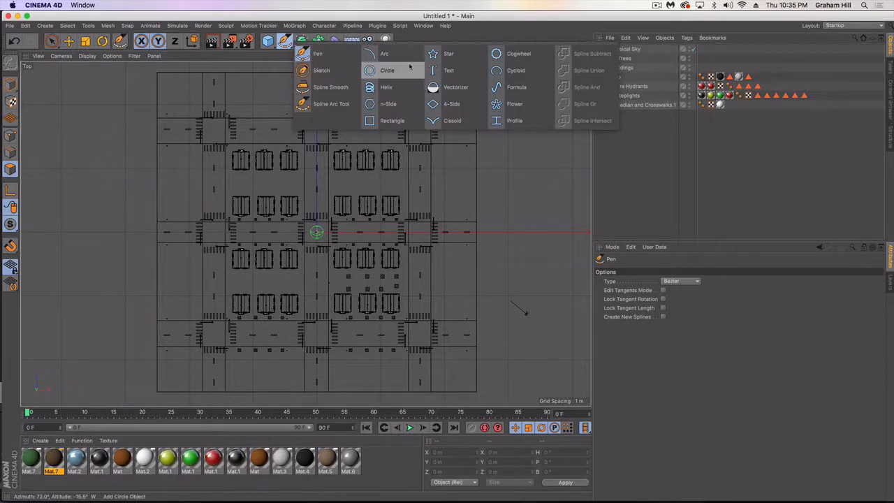
click(310, 16)
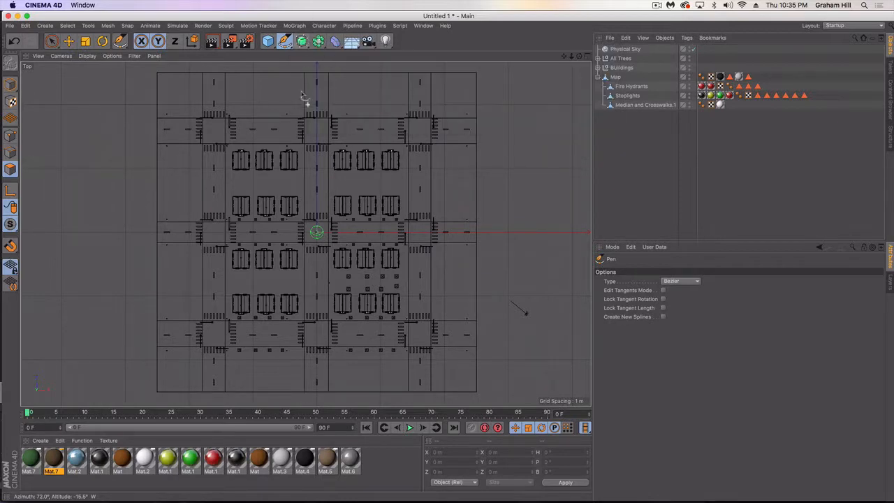
scroll(308, 102, down, 2)
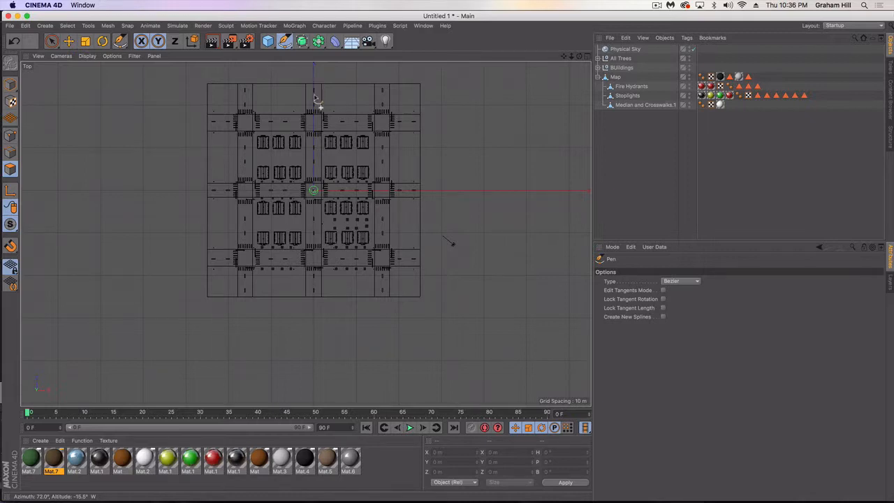
click(314, 85)
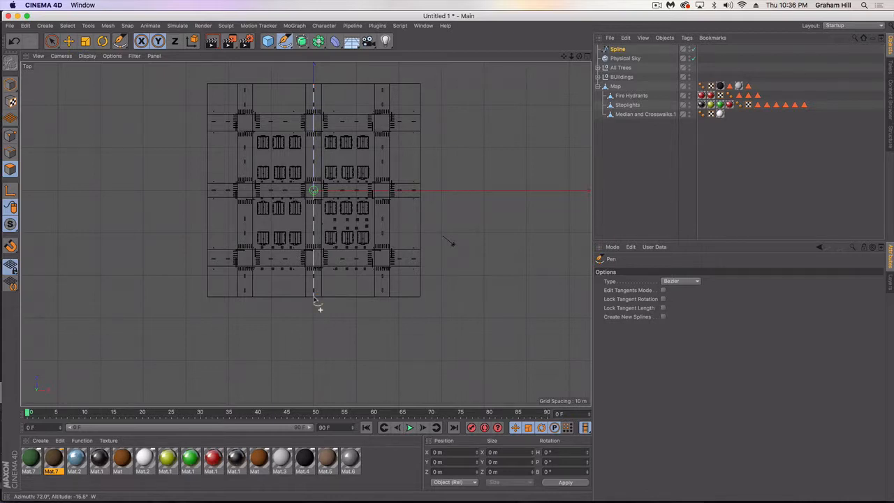
click(69, 41)
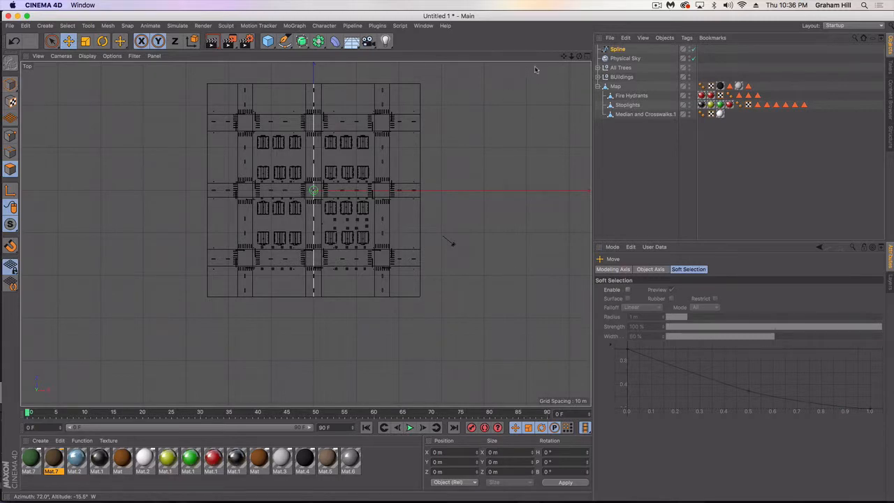
In the perspective view, raise the whole spline above the road surface to Y about 0.925 m
click(588, 57)
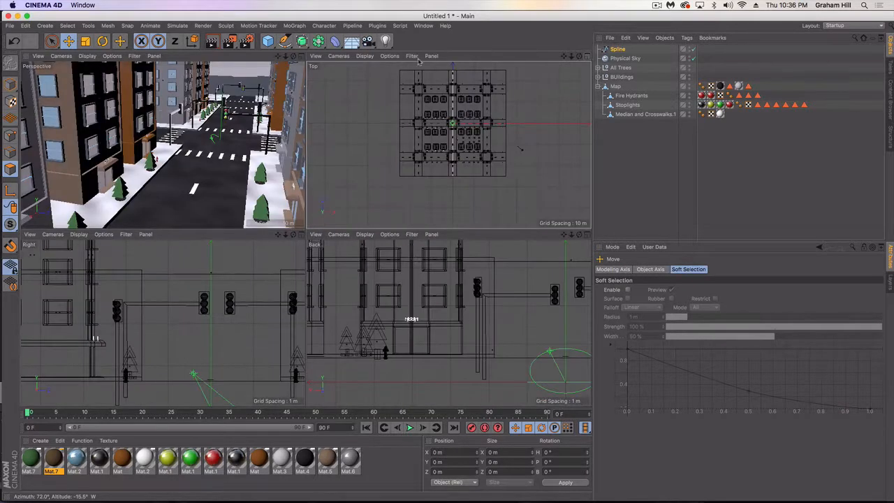
click(299, 56)
scroll(86, 67, up, 3)
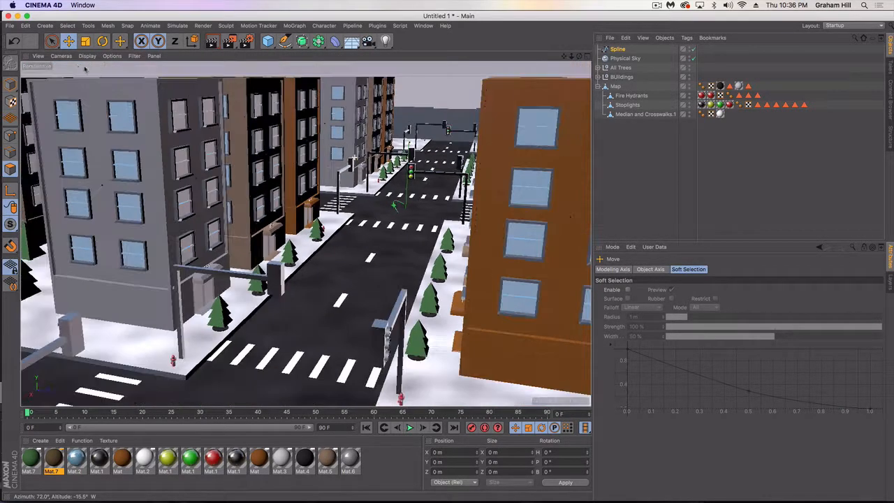
click(9, 84)
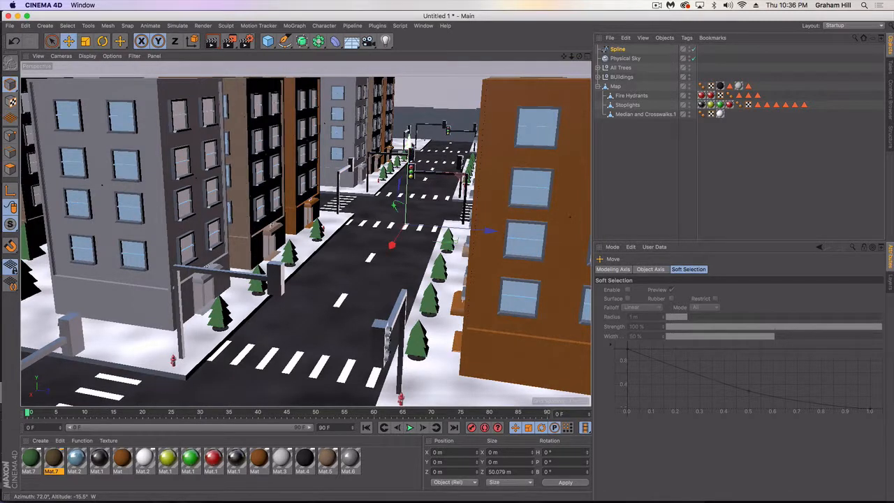
drag(413, 144, 416, 116)
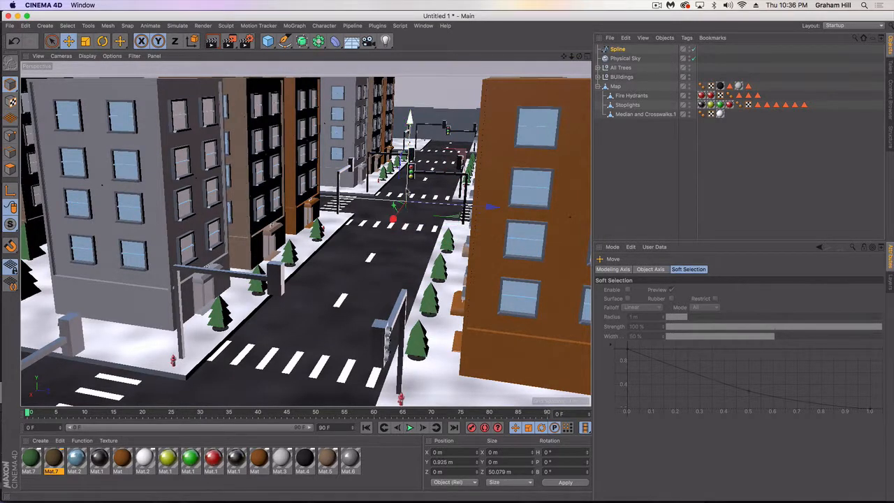
Move the spline sideways from the road's centre line into one lane, at X about -1.008 m
scroll(421, 199, up, 2)
scroll(422, 199, up, 3)
scroll(413, 217, down, 3)
alt+drag(413, 216, 427, 190)
scroll(436, 185, down, 2)
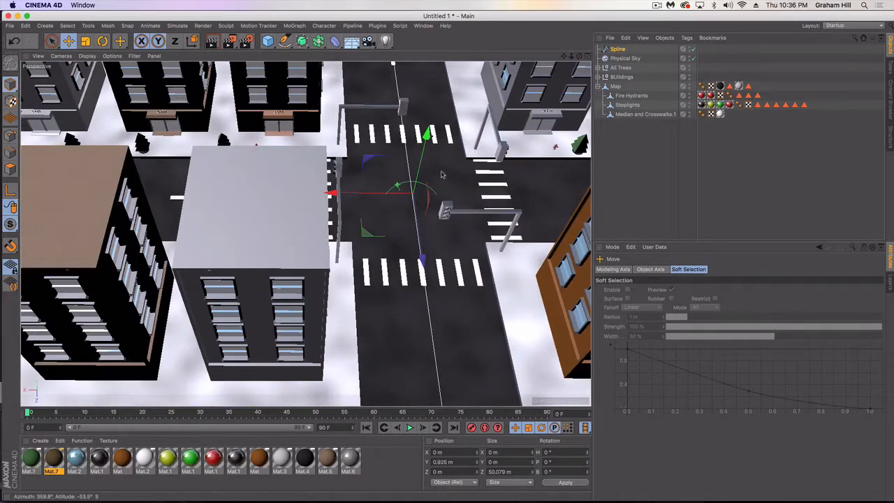
alt+middle_drag(443, 175, 412, 209)
drag(302, 225, 339, 232)
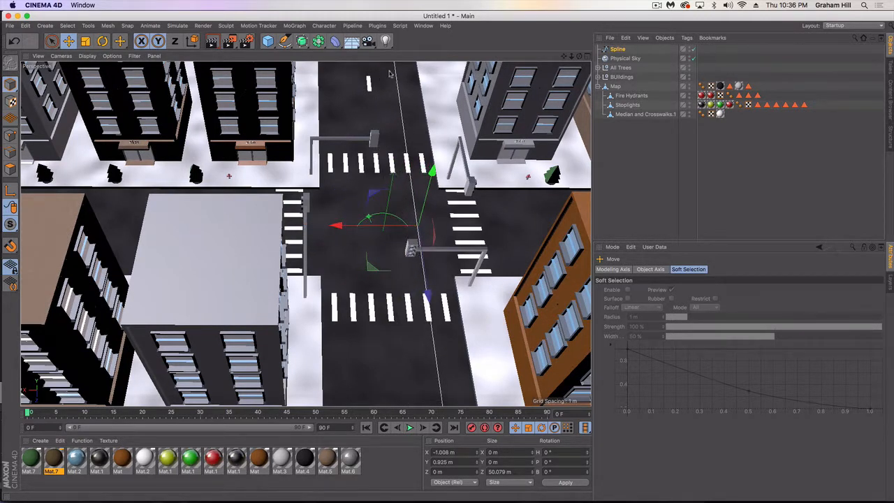
click(607, 138)
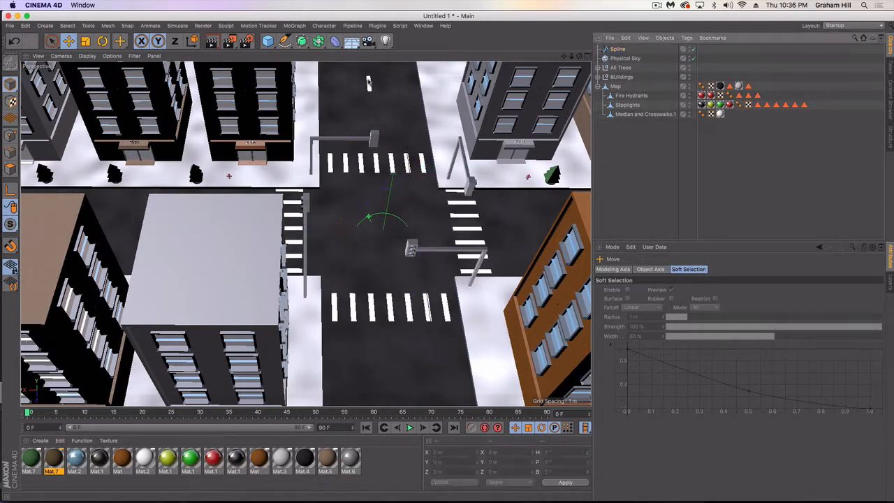
Nest the All Trees and Buildings groups under the Map object
click(691, 86)
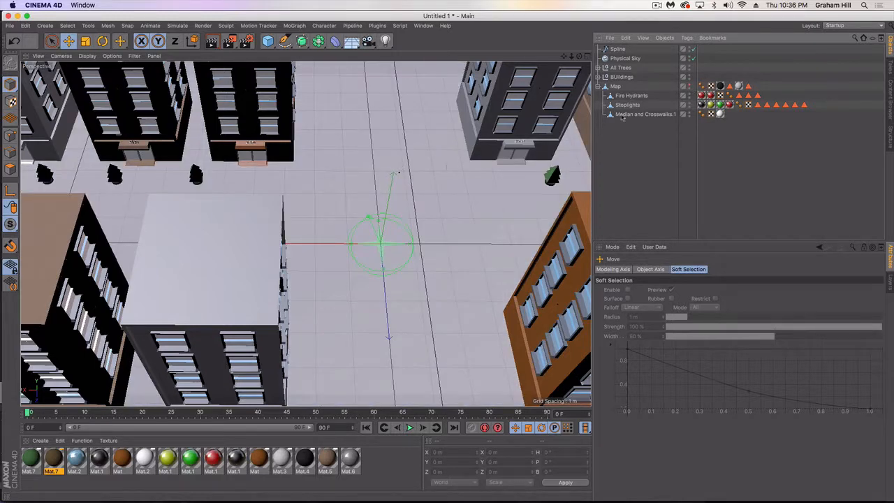
click(689, 86)
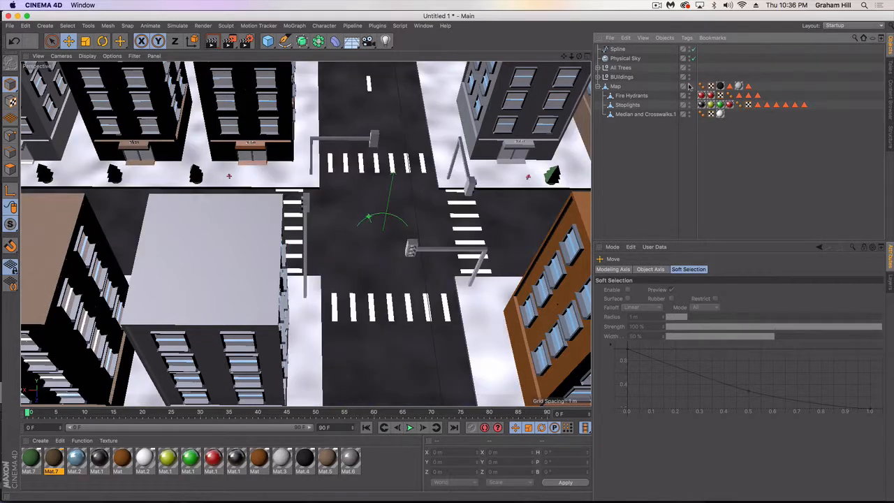
click(598, 87)
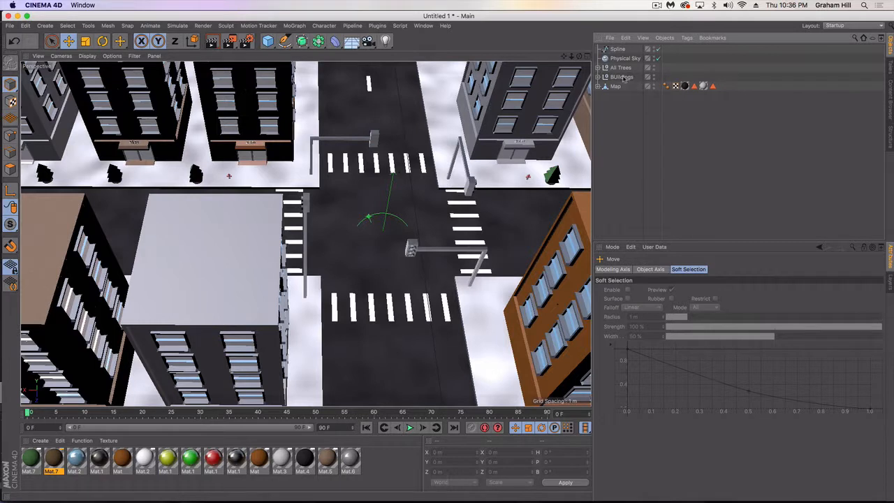
mouse_move(623, 79)
mouse_down()
mouse_move(617, 90)
mouse_move(619, 77)
mouse_up()
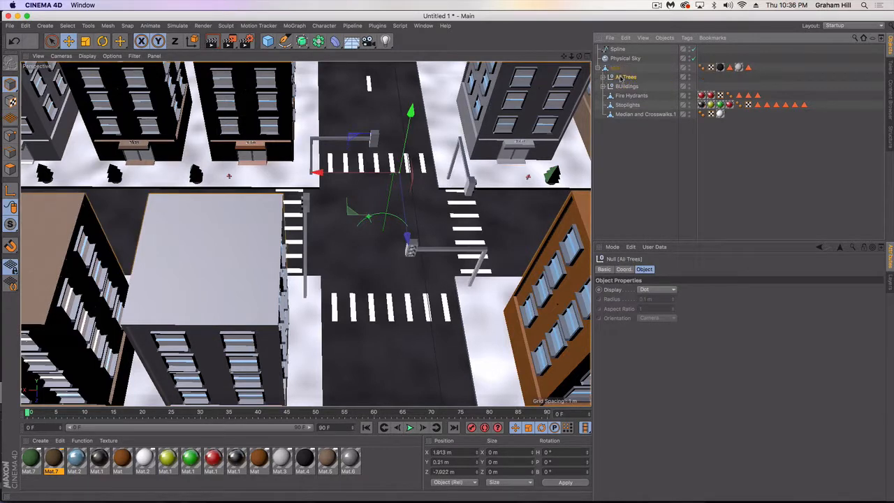
click(600, 68)
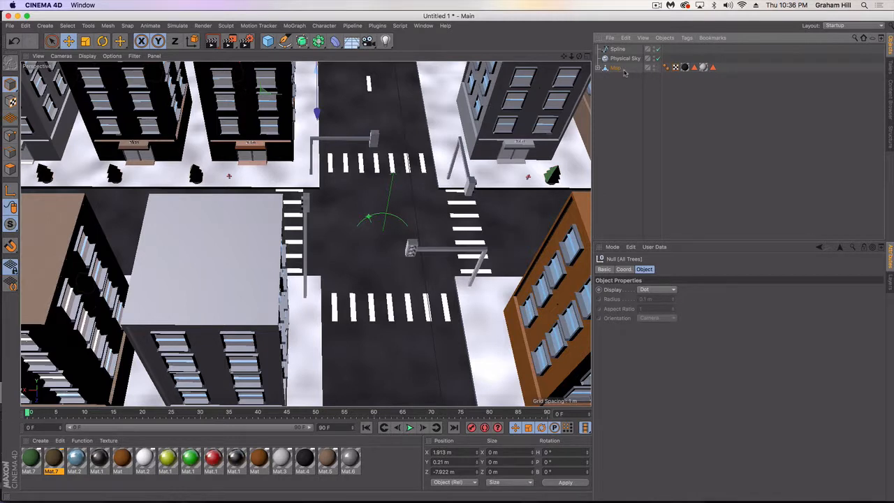
click(600, 68)
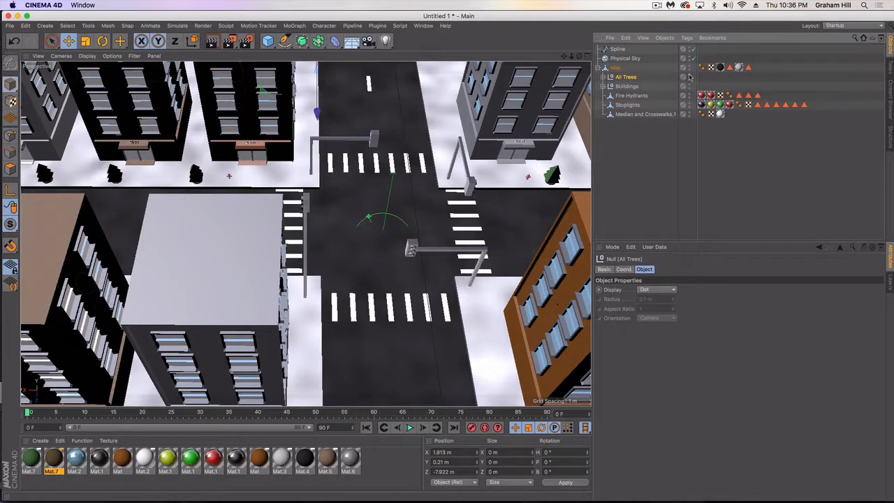
Hide the All Trees and Buildings groups in the viewport to clear the view of the intersection
click(690, 76)
click(690, 85)
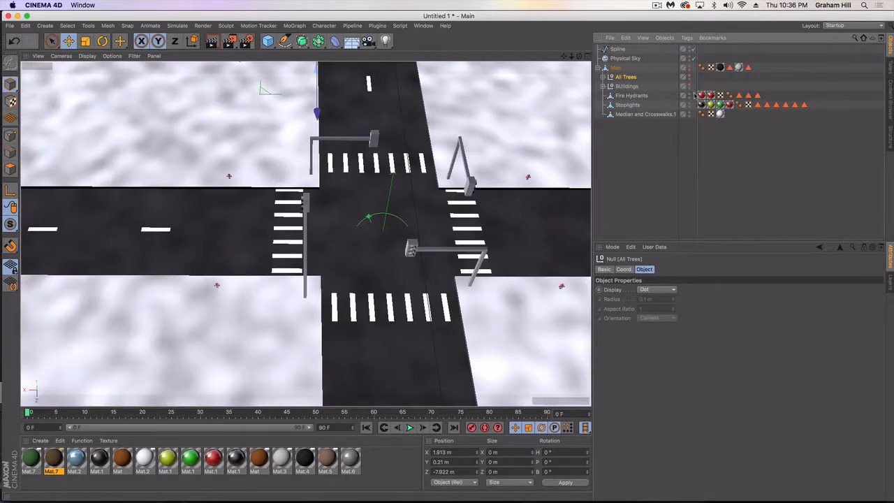
scroll(357, 203, up, 3)
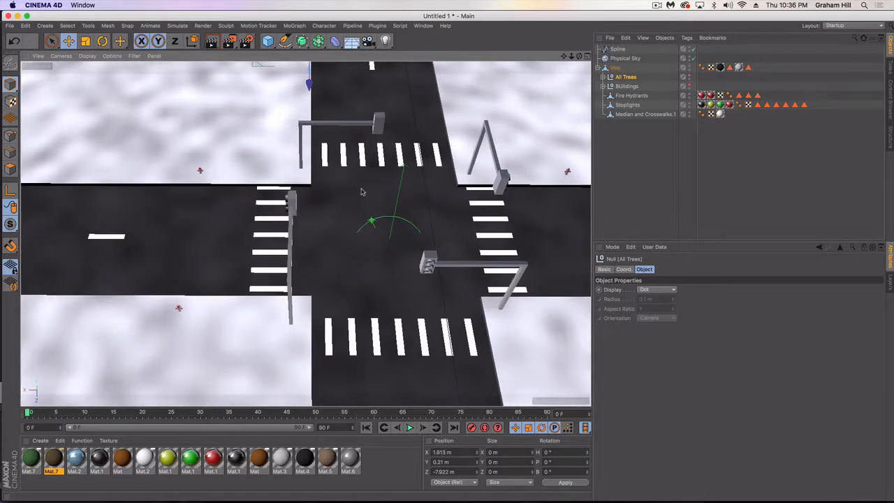
scroll(363, 192, down, 3)
alt+middle_drag(373, 174, 369, 184)
Duplicate the lane spline and move the copy into the opposite lane, at X about 0.965 m
click(615, 50)
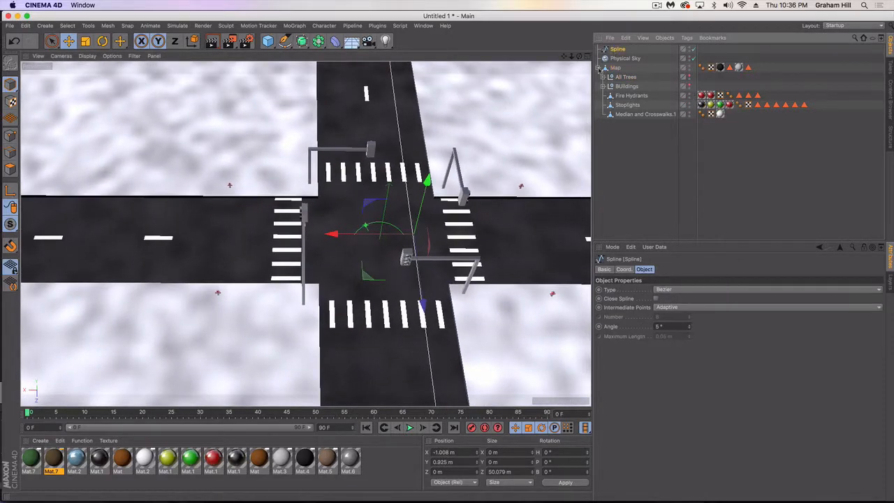
key(super+z)
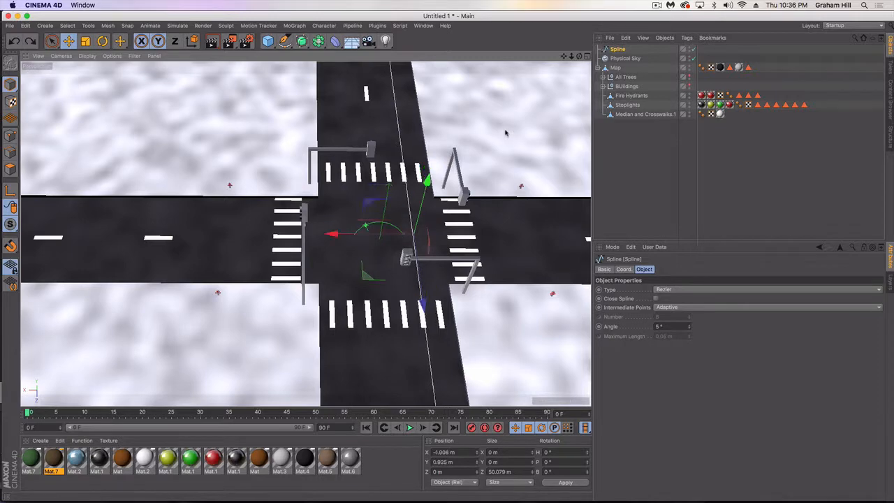
alt+drag(470, 170, 467, 131)
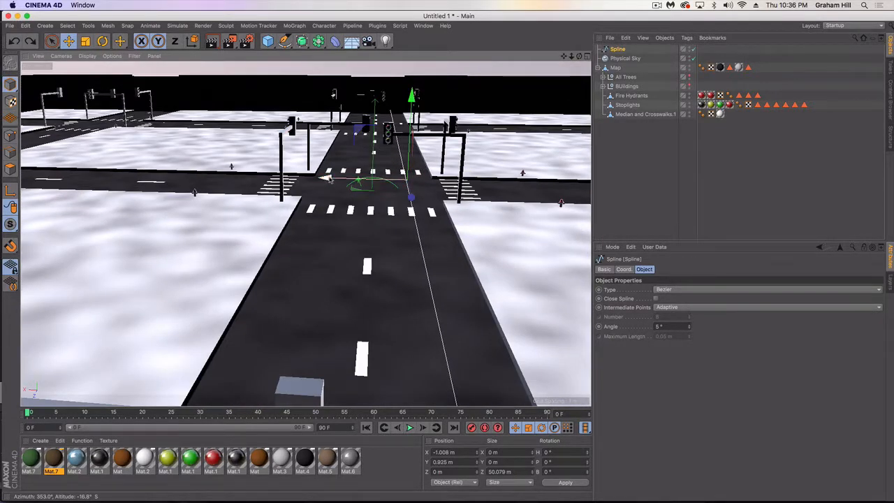
drag(330, 179, 264, 176)
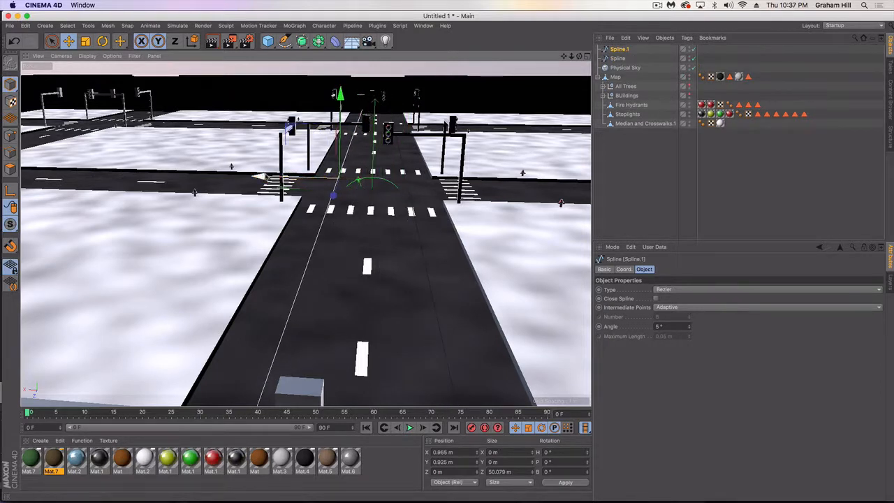
click(447, 207)
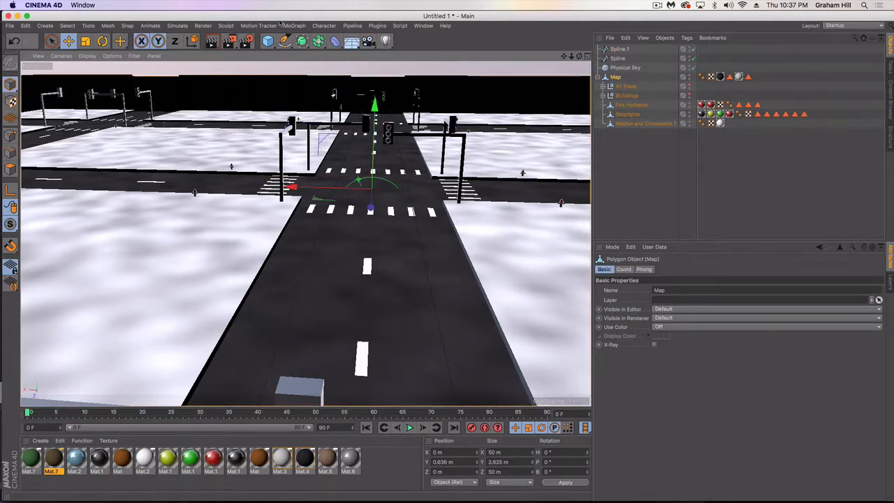
Add a 2 m cube at the central intersection and raise it to Y about 1.345 m
click(267, 40)
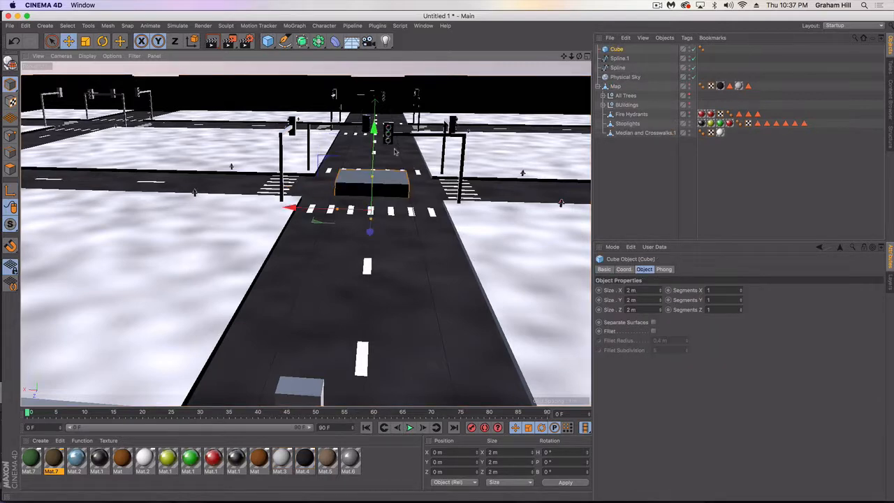
drag(375, 131, 376, 85)
scroll(366, 141, up, 5)
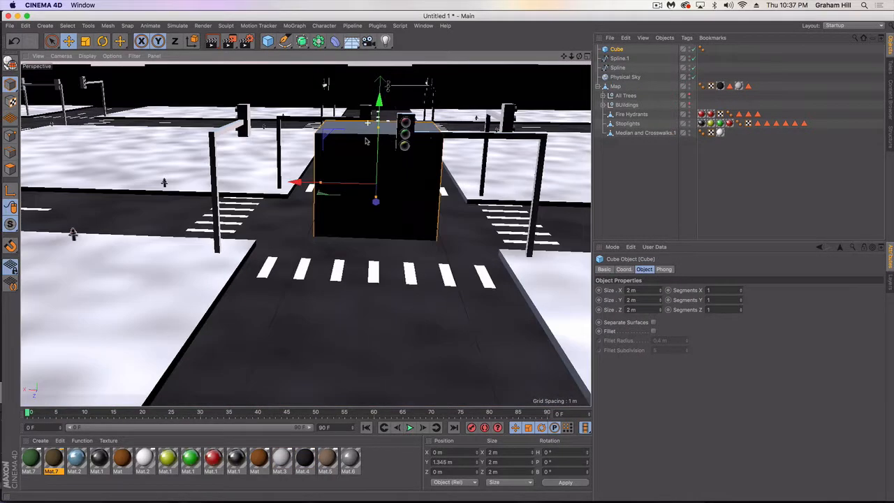
Scale the cube to about 0.885 × 0.68 × 0.68 m and move it into the first spline's lane at X about -0.984 m, Y about 1.092 m
scroll(367, 140, up, 3)
key(t)
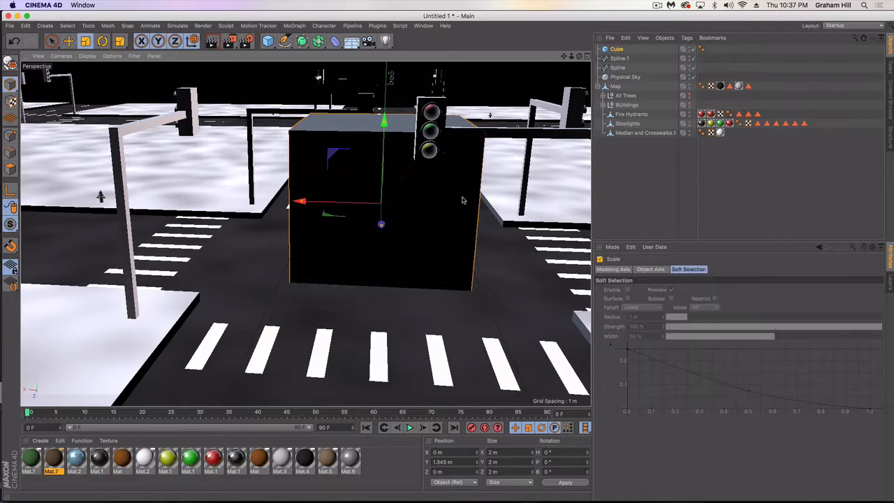
drag(463, 200, 371, 202)
mouse_move(354, 204)
mouse_down()
mouse_move(331, 205)
mouse_move(352, 208)
mouse_up()
key(e)
drag(300, 204, 448, 214)
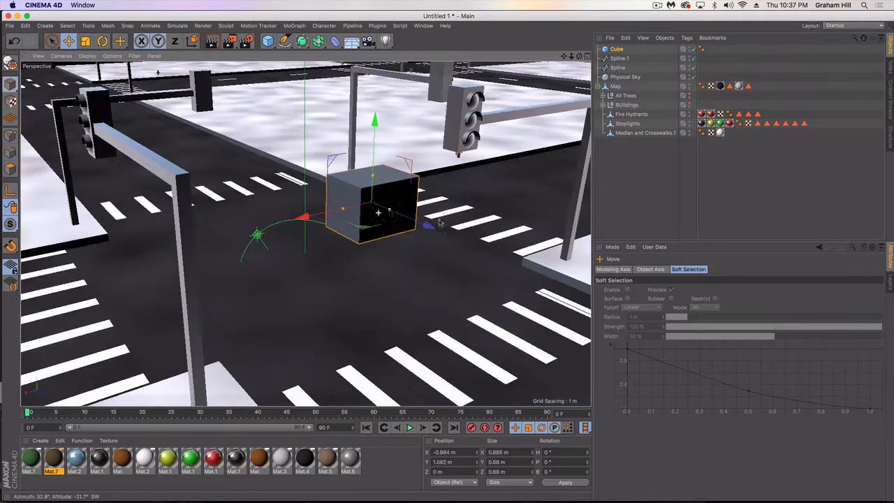
Lengthen the cube along the lane, make it editable, and add two loop cuts across its body
drag(391, 215, 411, 222)
alt+drag(342, 215, 385, 215)
key(c)
click(10, 153)
key(k)
key(l)
click(287, 196)
key(e)
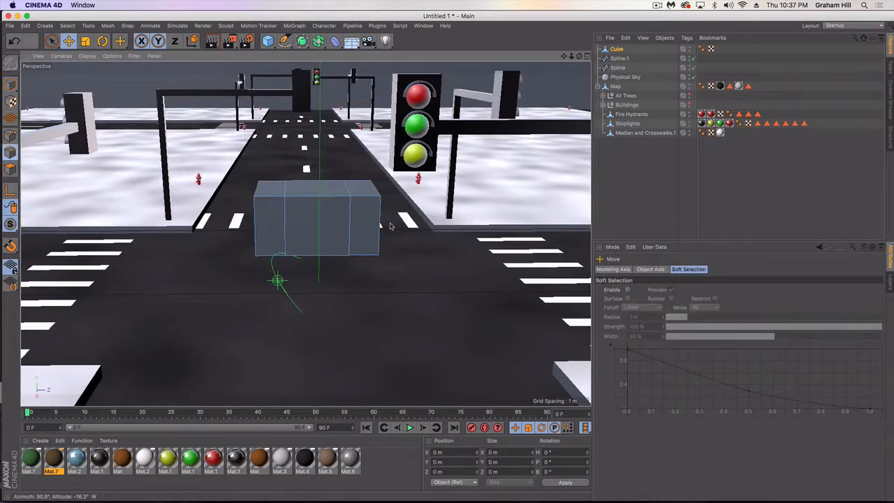
Shape the cabin with sloping front and rear sides, and extrude both end faces outward as hood and trunk
alt+drag(322, 210, 378, 223)
drag(282, 91, 282, 110)
click(10, 169)
alt+drag(280, 210, 231, 220)
click(213, 243)
alt+drag(342, 238, 265, 237)
shift+click(407, 231)
key(t)
ctrl+drag(408, 231, 446, 239)
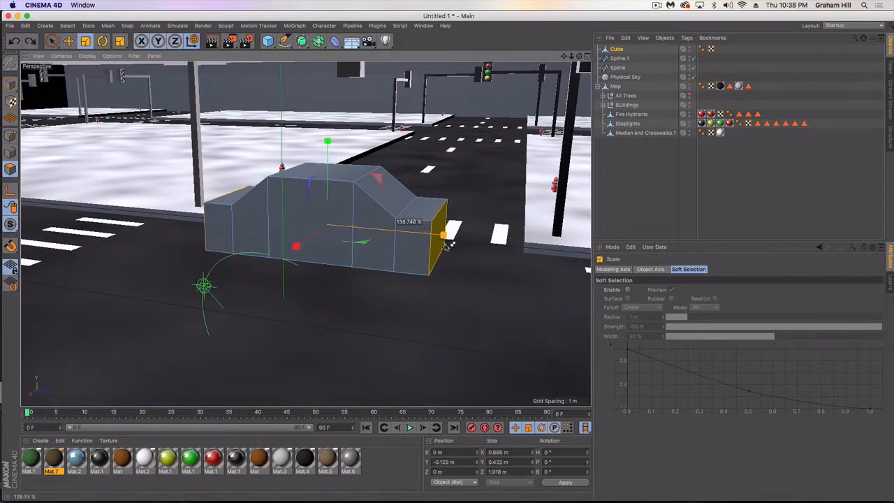
Lower the outer top edges at the car's front and rear so the hood and trunk slope down
click(10, 153)
key(e)
drag(445, 204, 447, 218)
alt+drag(259, 240, 399, 241)
click(227, 230)
drag(183, 276, 183, 290)
alt+drag(349, 224, 279, 217)
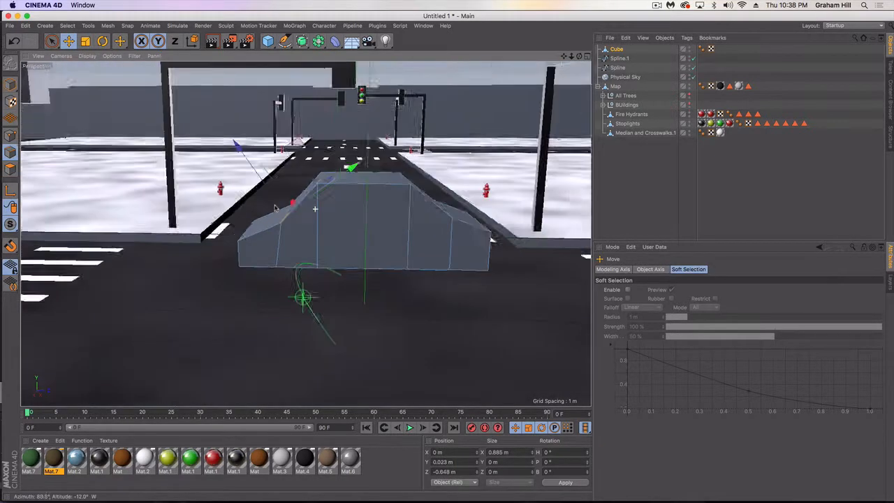
Add a cylinder, then scale and position it as a wheel at the car body's lower edge
drag(268, 40, 336, 62)
click(672, 328)
click(669, 350)
drag(347, 309, 329, 225)
drag(285, 329, 377, 336)
key(t)
drag(391, 252, 391, 280)
key(e)
drag(391, 271, 353, 285)
key(t)
scroll(409, 245, up, 5)
key(e)
Duplicate the wheel until the car has four, placing the copies at the remaining wheel positions
alt+drag(350, 230, 433, 234)
ctrl+drag(279, 292, 444, 297)
shift+click(315, 294)
key(r)
ctrl+drag(383, 300, 210, 266)
key(e)
drag(189, 276, 115, 293)
alt+drag(280, 238, 314, 249)
Apply the dark Mat.4 material to the wheels and the red Mat.1 material to the car body
key(z)
alt+middle_drag(315, 249, 340, 179)
shift+click(624, 78)
drag(305, 459, 621, 59)
drag(304, 458, 419, 339)
click(325, 300)
drag(213, 458, 280, 280)
Inset the selected window polygons with Extrude Inner and apply the blue Mat.2 material to them
click(11, 169)
right_click(292, 339)
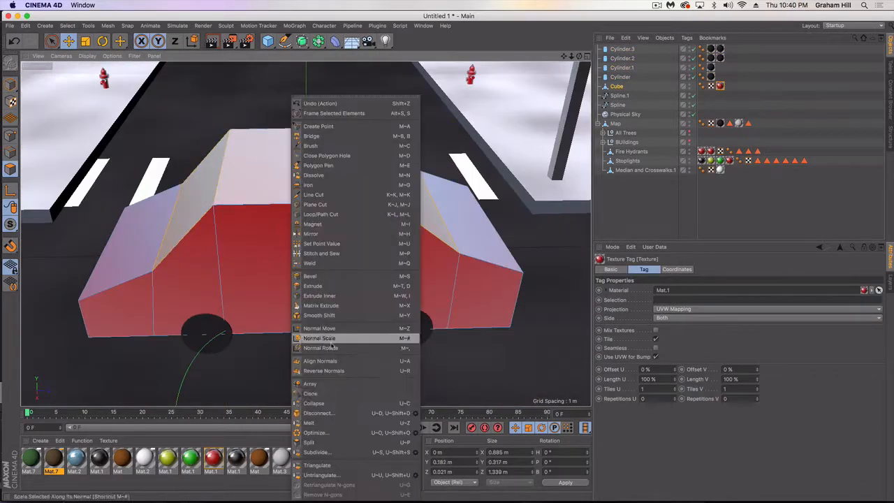
click(318, 295)
drag(308, 210, 280, 209)
drag(77, 458, 279, 238)
Merge the four wheel cylinders and the car body into one object with Connect Objects + Delete
alt+drag(306, 198, 538, 201)
click(69, 41)
click(622, 50)
shift+click(617, 87)
right_click(617, 86)
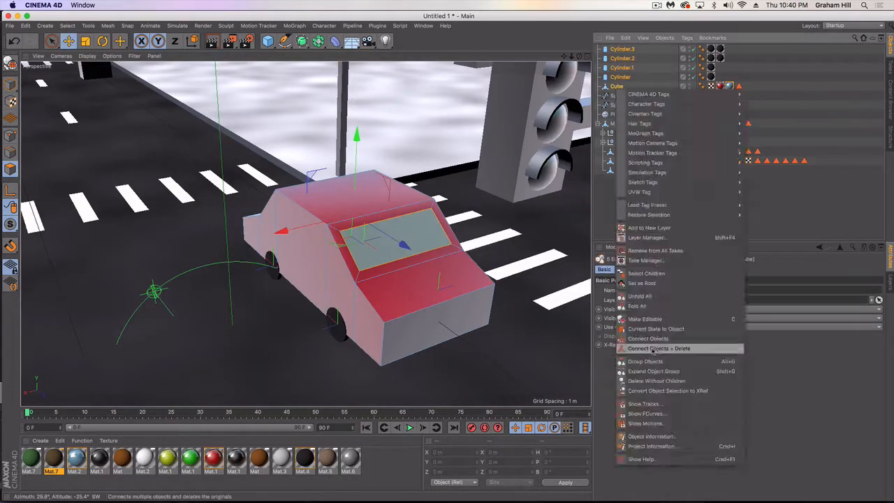
click(654, 349)
click(10, 85)
scroll(406, 265, down, 10)
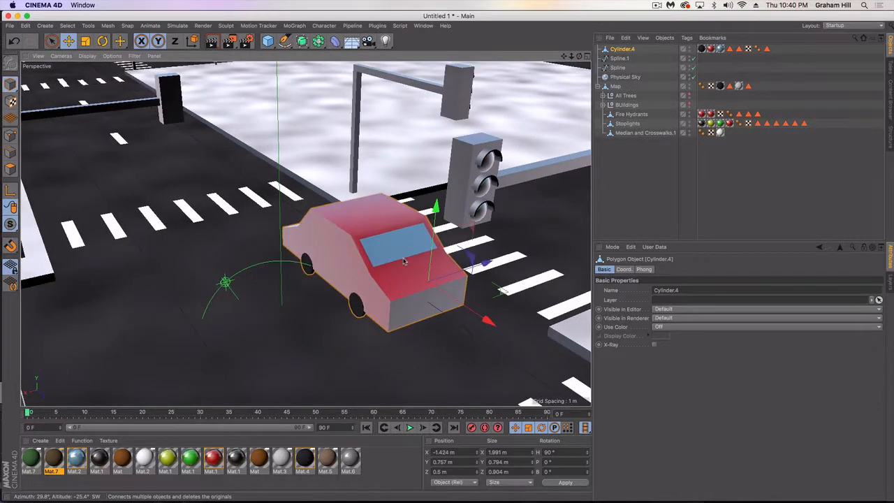
Set the project length to 240 frames and extend the timeline preview range to frame 240
alt+drag(407, 265, 373, 270)
scroll(400, 266, down, 3)
alt+middle_drag(398, 263, 365, 261)
alt+drag(356, 264, 367, 315)
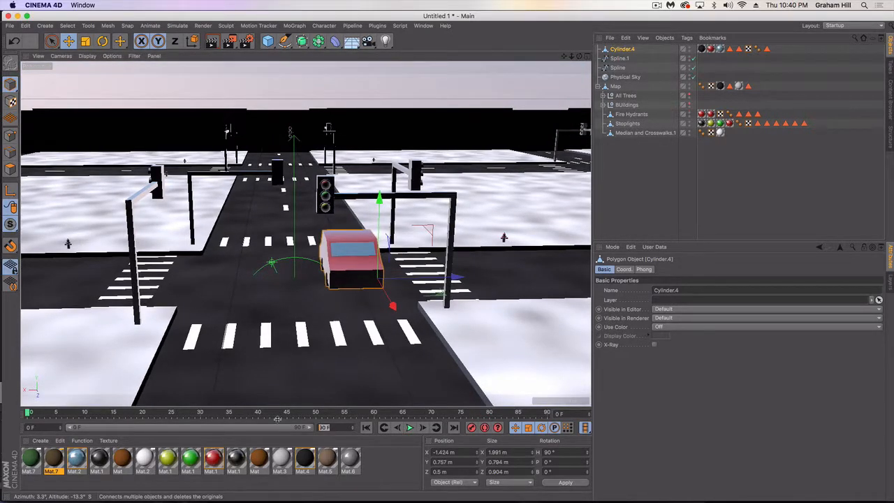
text(0)
key(Return)
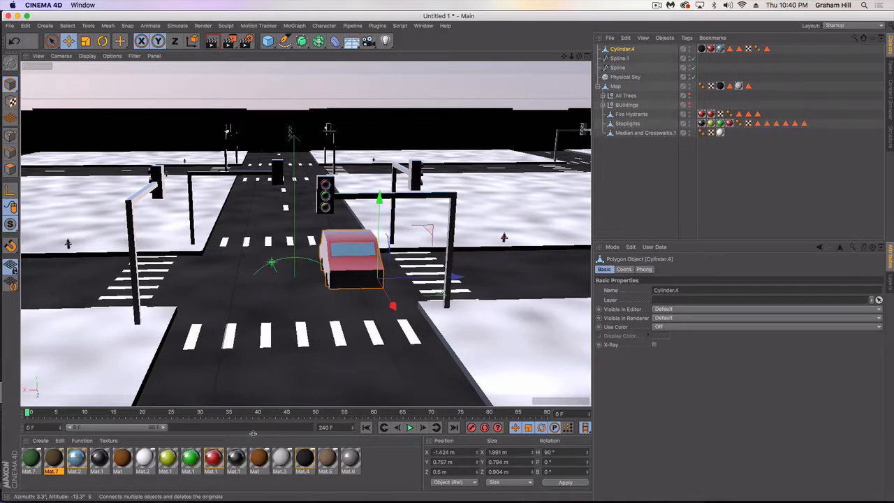
drag(166, 428, 309, 428)
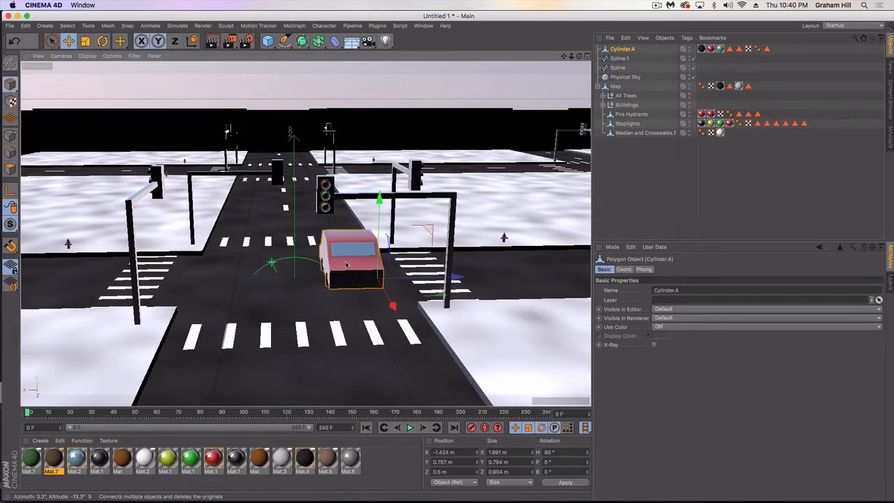
Add an Align to Spline tag to the merged car and use Spline as its Spline Path
alt+drag(359, 268, 366, 275)
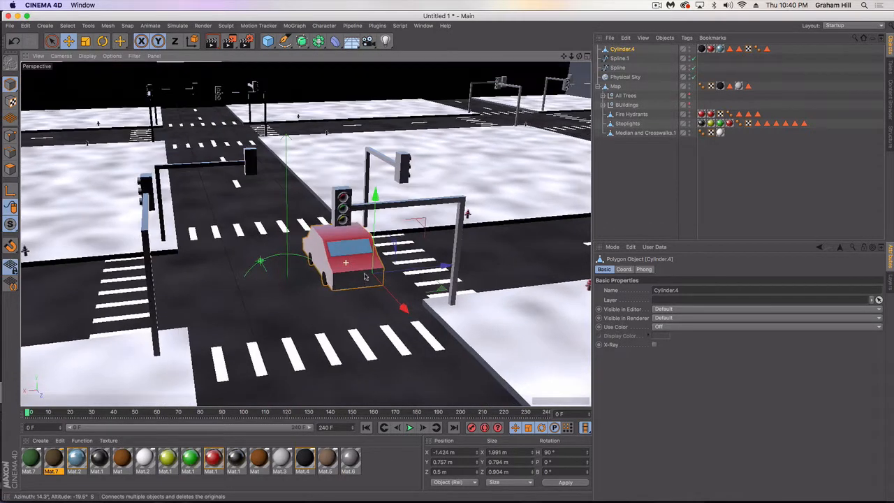
click(622, 50)
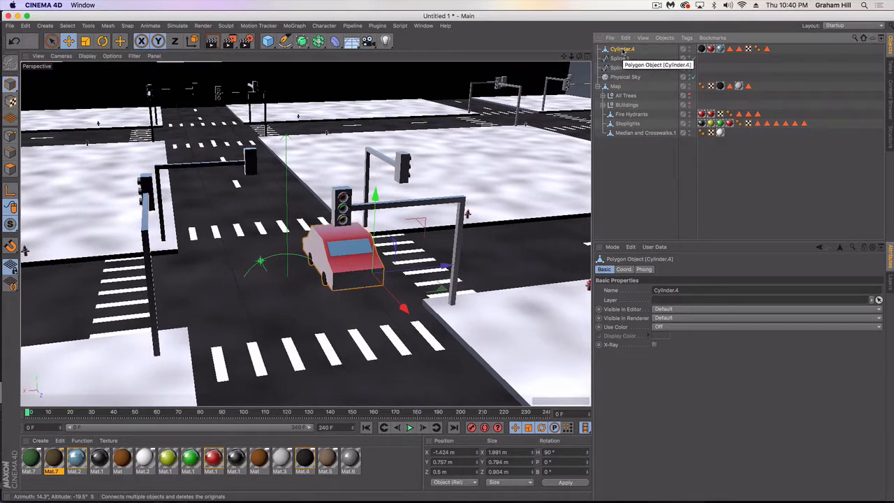
click(621, 59)
click(623, 67)
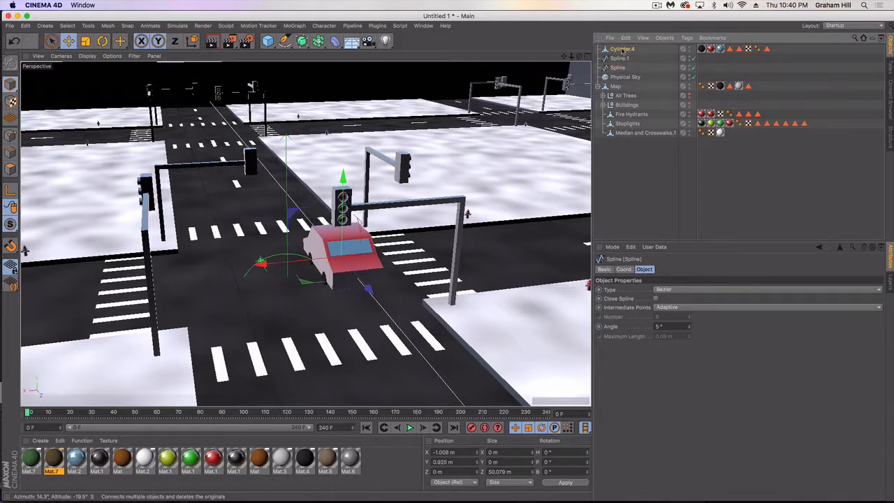
click(622, 49)
right_click(621, 51)
mouse_move(658, 58)
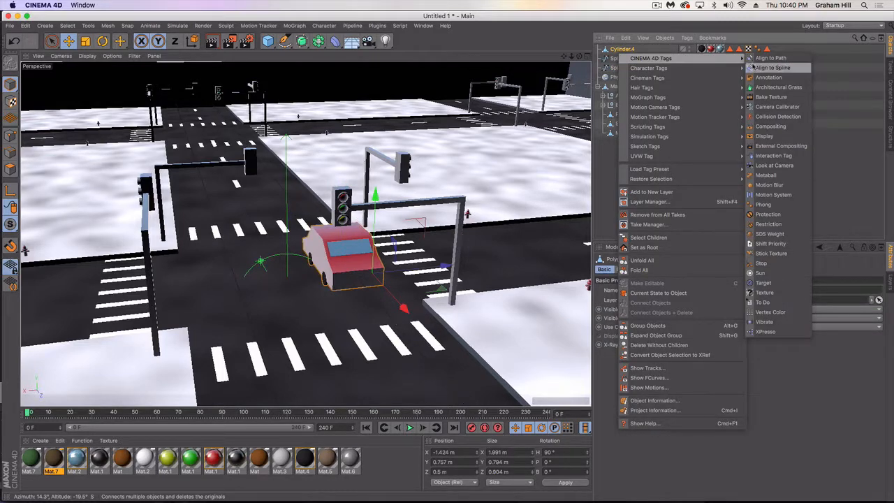
click(760, 68)
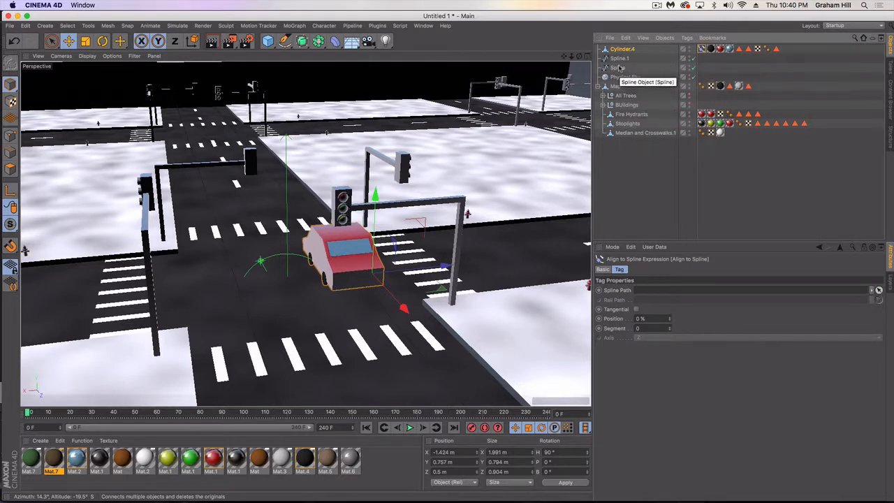
drag(619, 67, 648, 290)
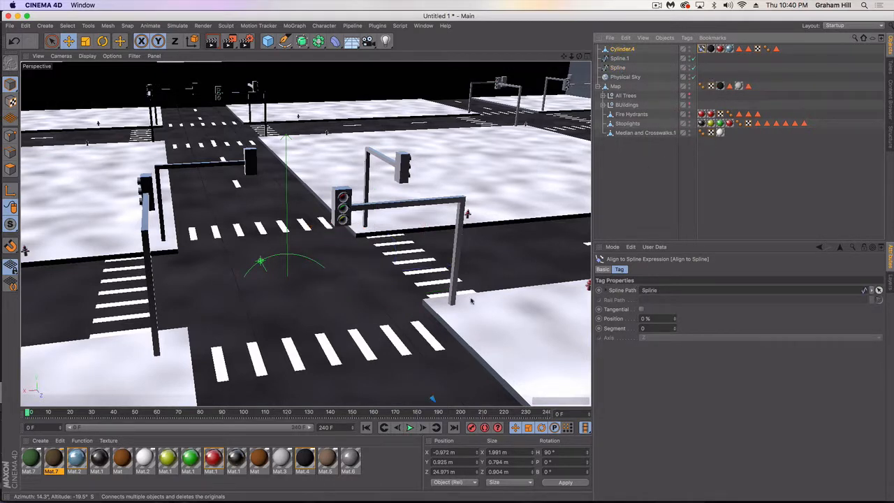
Move the car along the spline to a Position of 42%
scroll(429, 283, down, 10)
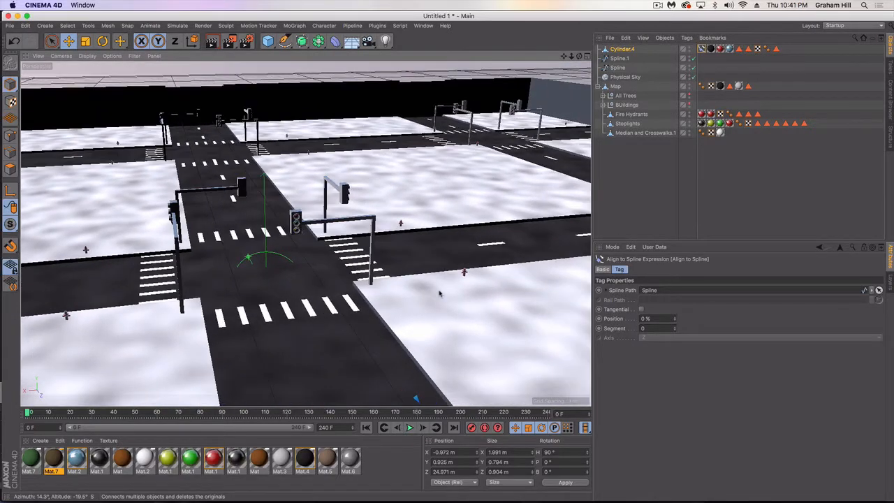
scroll(440, 293, down, 5)
alt+middle_drag(441, 293, 617, 388)
alt+middle_drag(552, 356, 373, 261)
scroll(374, 261, down, 5)
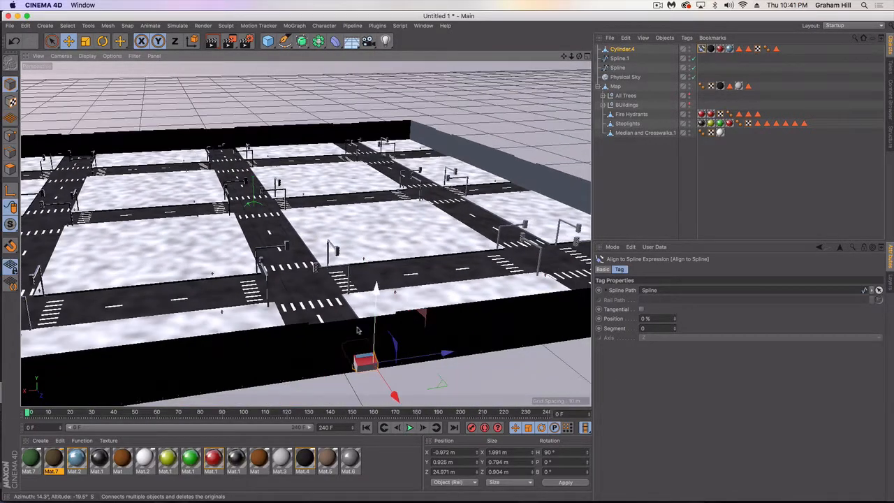
alt+drag(286, 322, 364, 333)
alt+middle_drag(364, 333, 370, 335)
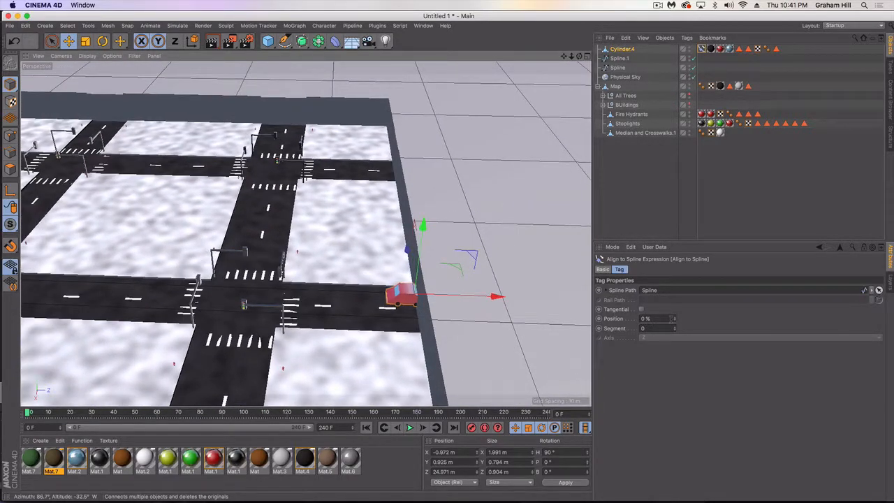
drag(674, 319, 674, 289)
scroll(247, 278, down, 3)
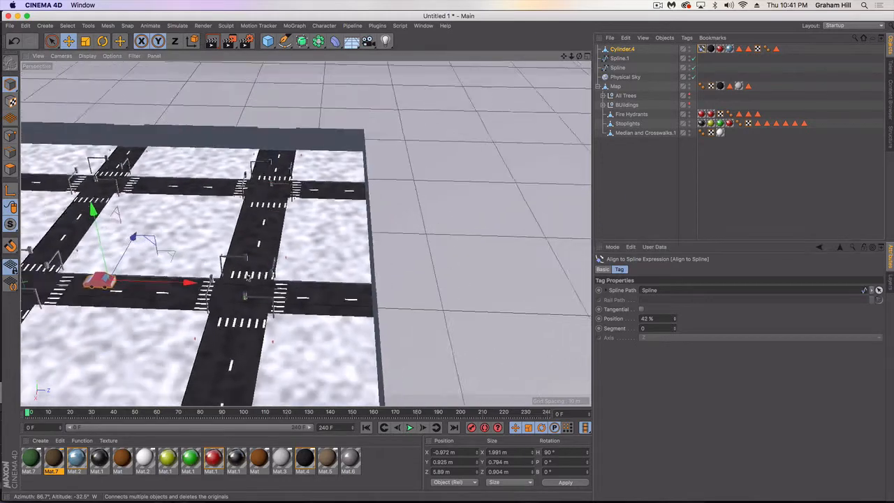
scroll(247, 278, down, 1)
alt+middle_drag(248, 278, 307, 276)
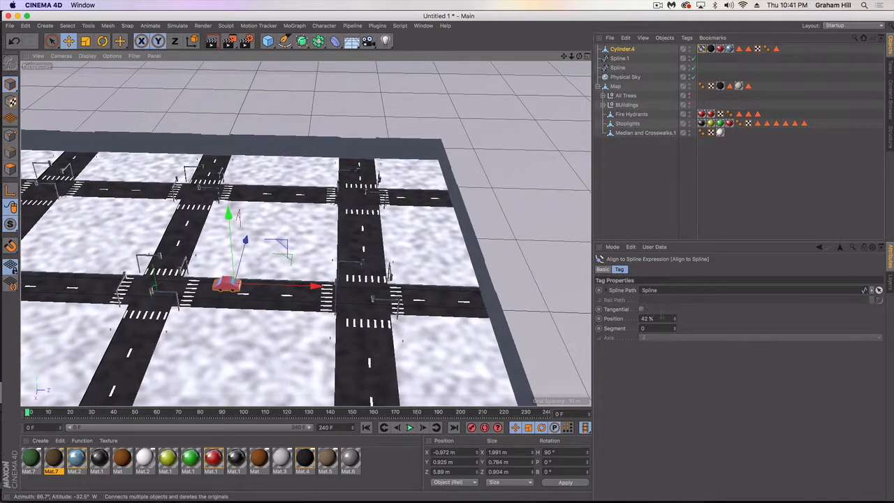
Try the tag's Tangential option on and off, and set the Position back to 0%
click(671, 318)
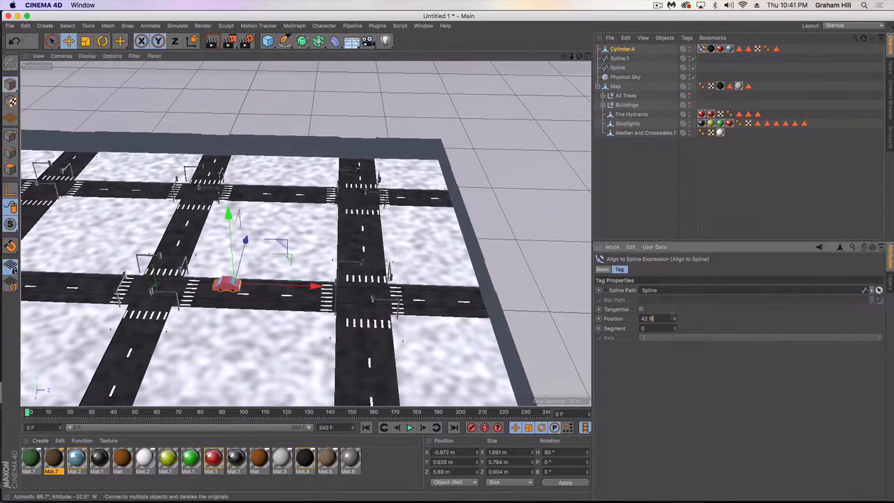
click(642, 309)
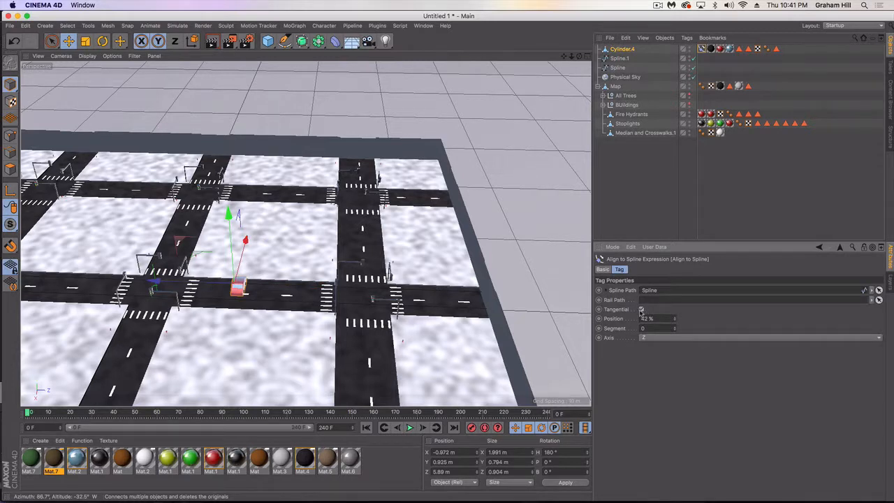
click(642, 310)
mouse_move(676, 319)
mouse_down()
mouse_move(672, 330)
mouse_move(672, 319)
mouse_up()
click(643, 309)
click(642, 309)
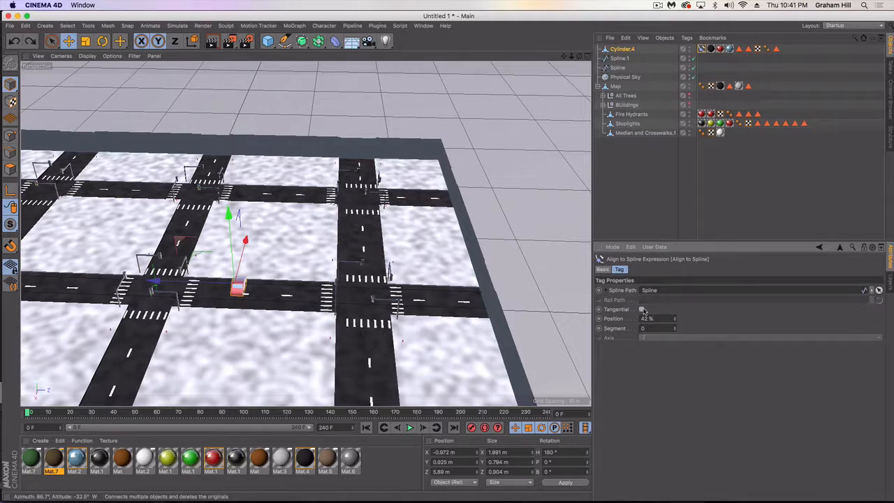
drag(675, 320, 673, 338)
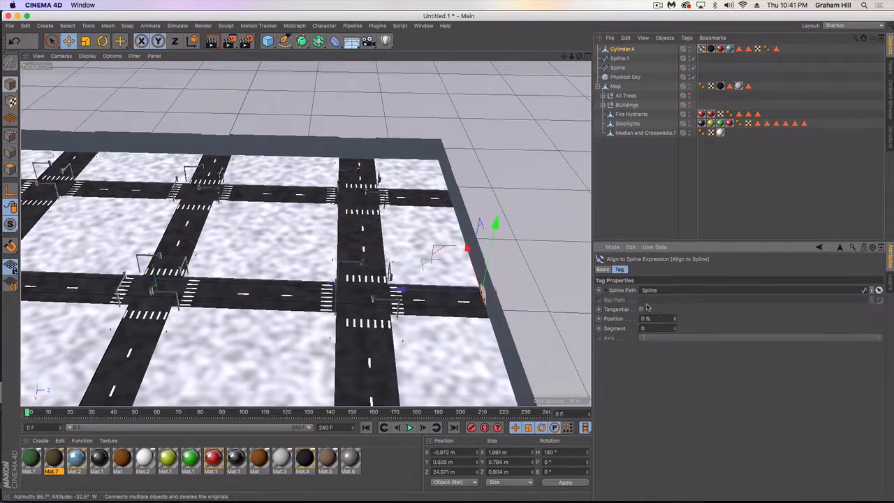
click(643, 310)
Undo the Tangential and Position changes along with the car's Align to Spline tag
key(super+z)
key(super+z)
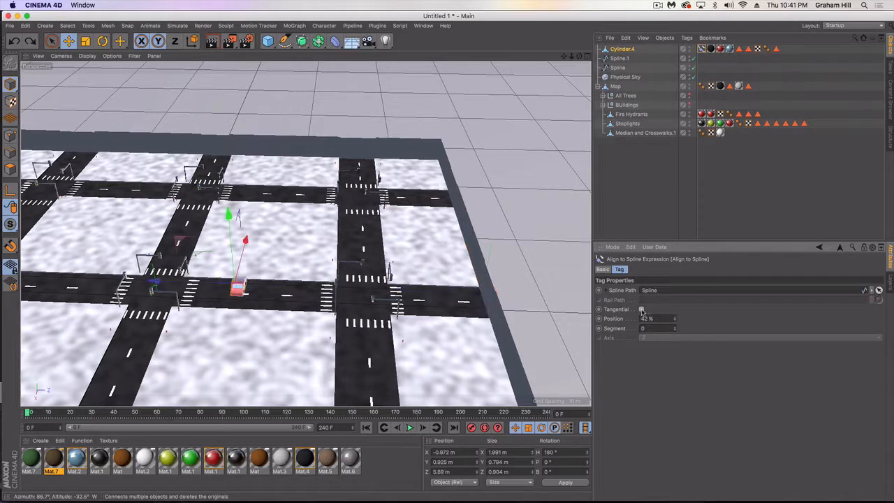
key(super+z)
key(super+z)
key(super+z)
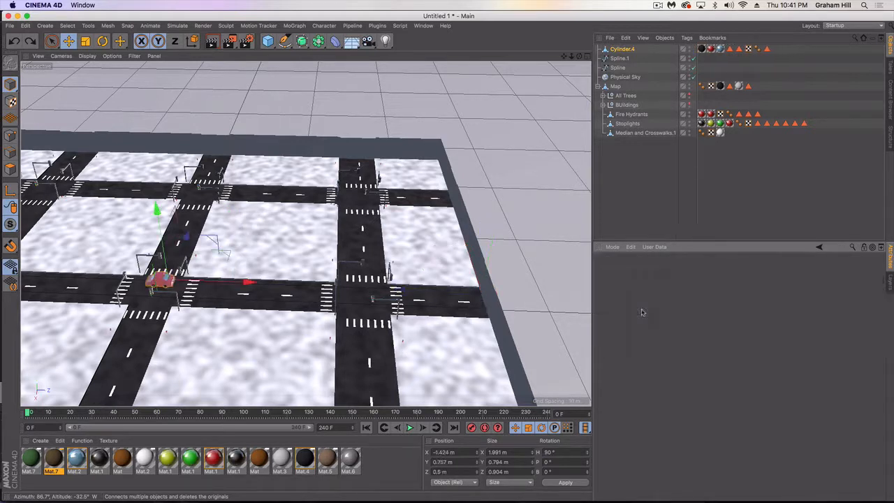
Give the car a fresh Align to Spline tag with Spline as the Spline Path
click(619, 49)
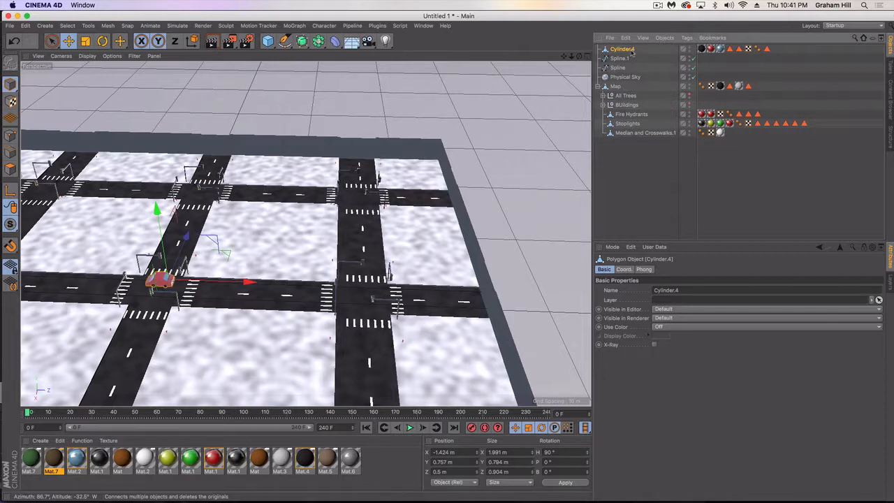
right_click(632, 52)
mouse_move(671, 56)
click(786, 65)
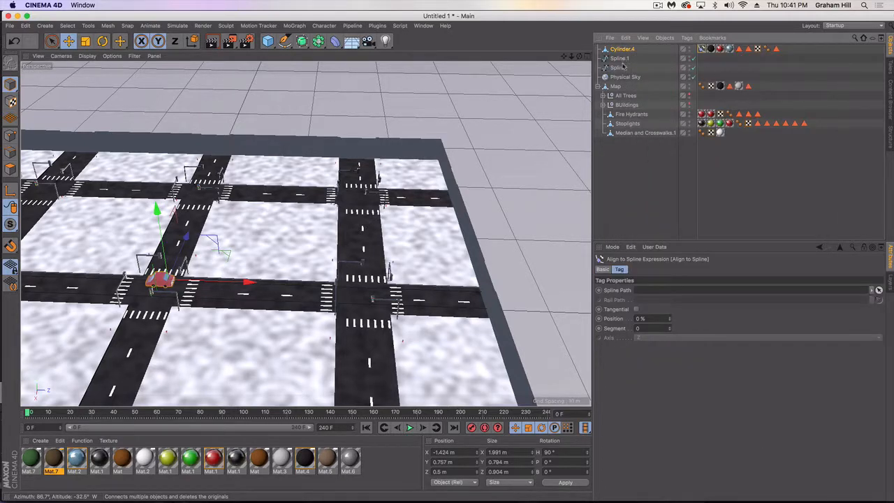
drag(623, 66, 646, 290)
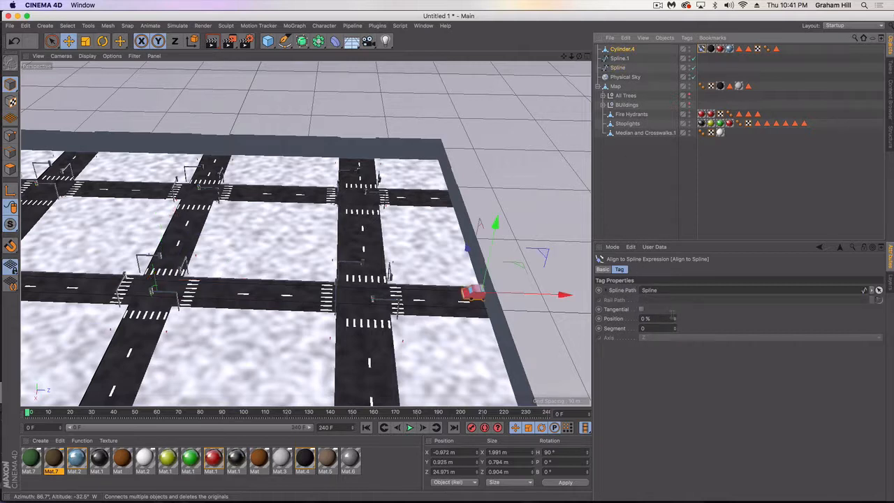
Keyframe the tag's Position at 0% on frame 0 and at 100% on frame 240
mouse_move(674, 318)
mouse_down()
mouse_move(674, 295)
mouse_move(674, 319)
mouse_up()
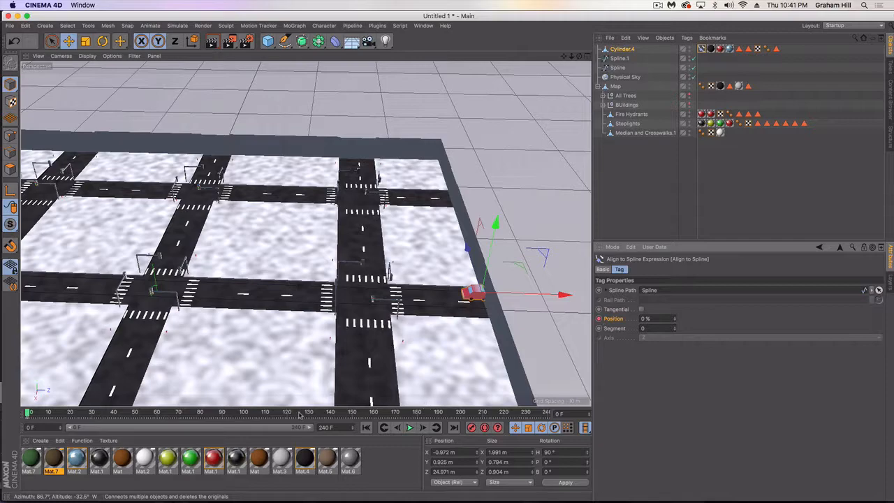
drag(299, 415, 548, 414)
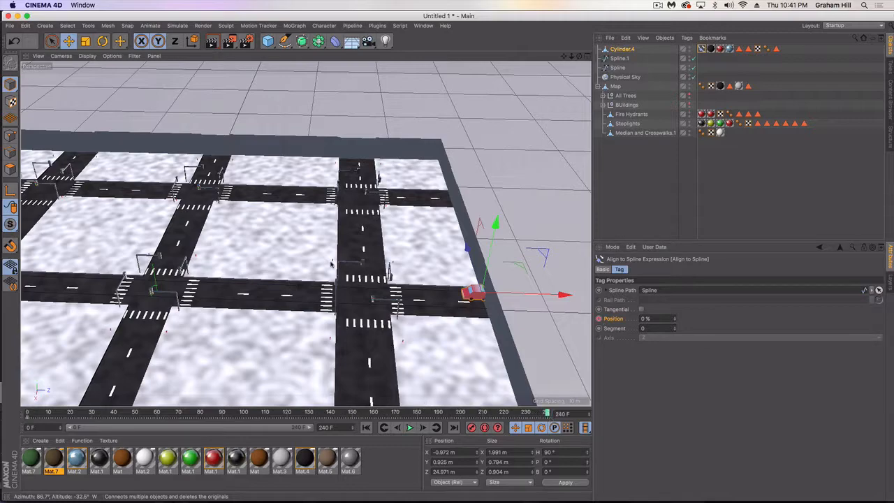
alt+drag(332, 264, 279, 264)
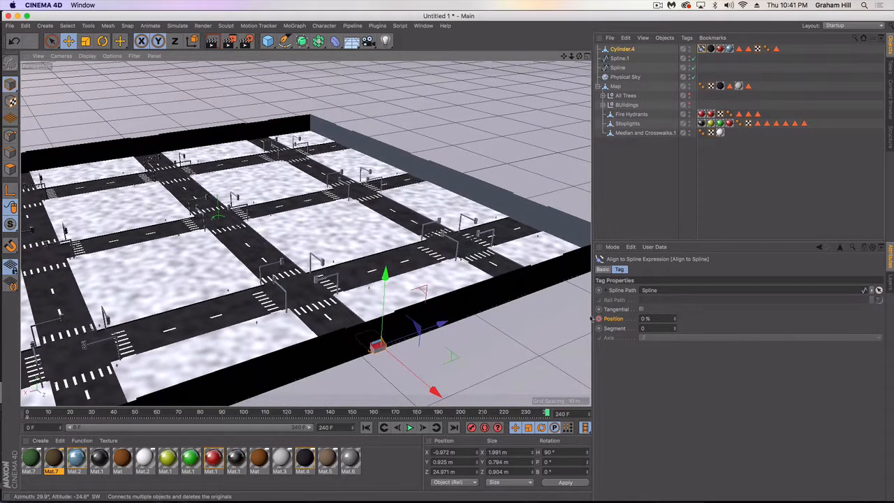
drag(680, 321, 680, 286)
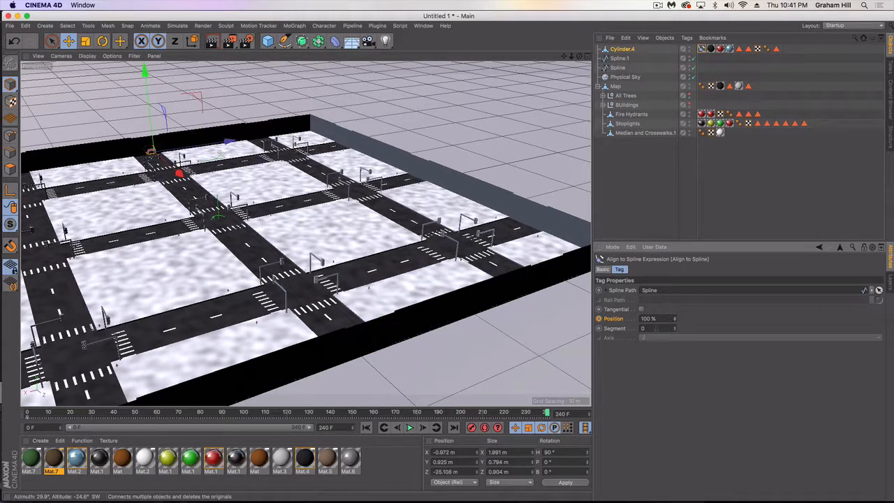
Play back the car's drive along the spline, then return to frame 0
click(410, 427)
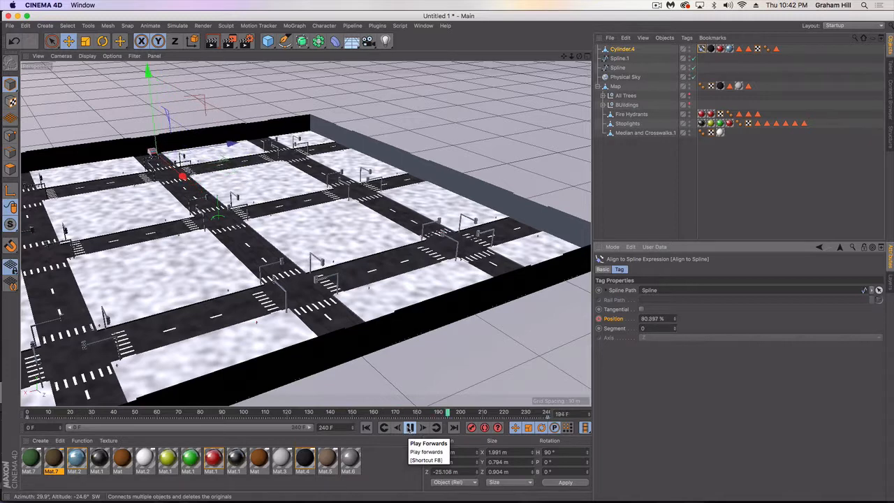
click(410, 429)
drag(459, 414, 28, 417)
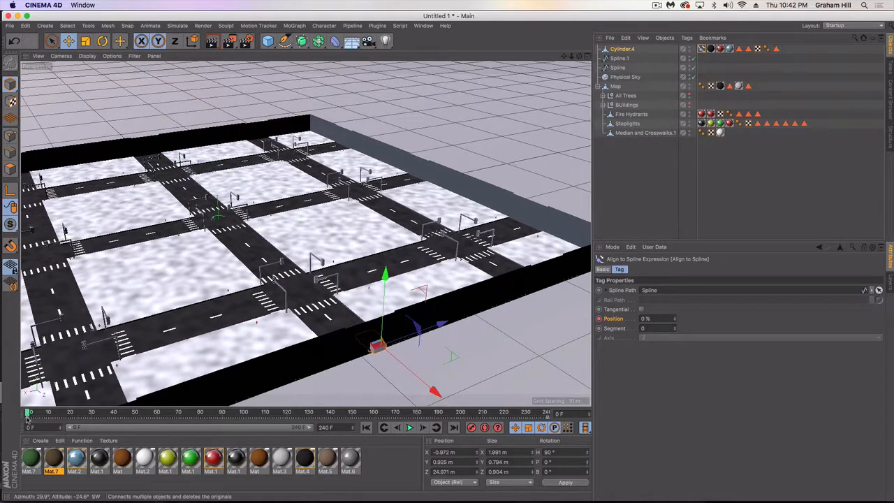
Set the interpolation of the car's Position keys at frame 0 and frame 240 to Linear
click(28, 417)
click(691, 281)
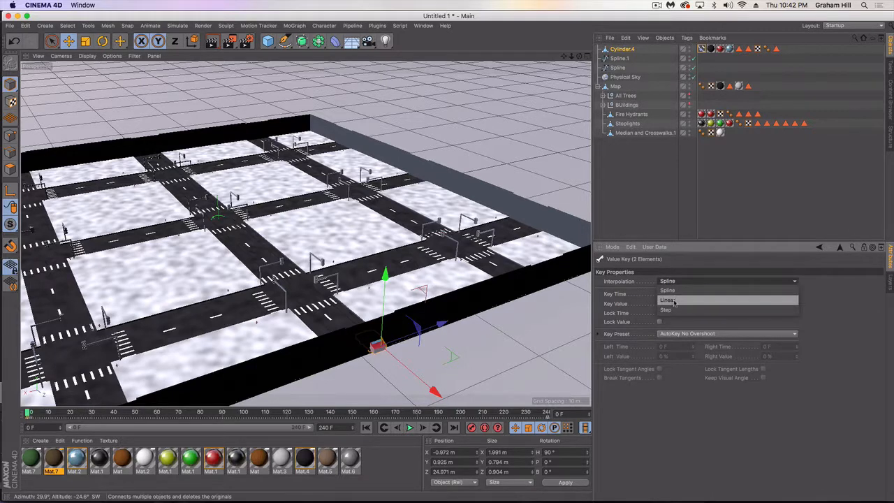
click(692, 296)
click(547, 415)
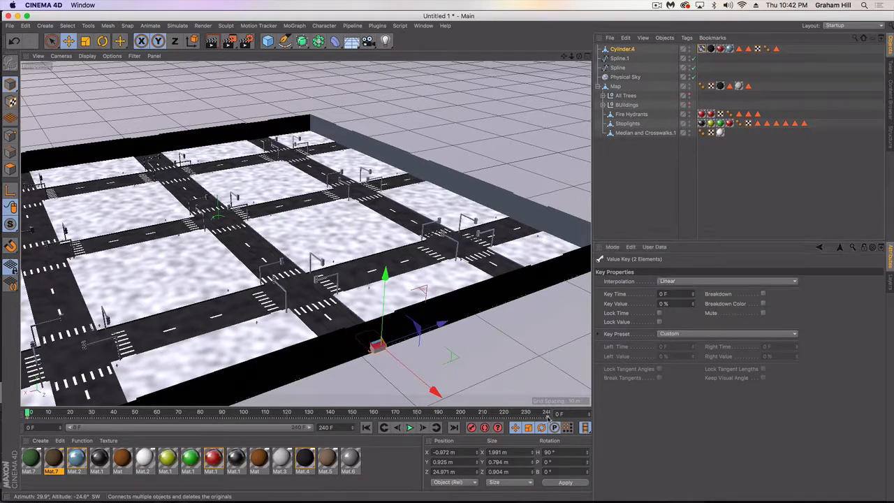
click(679, 281)
click(682, 296)
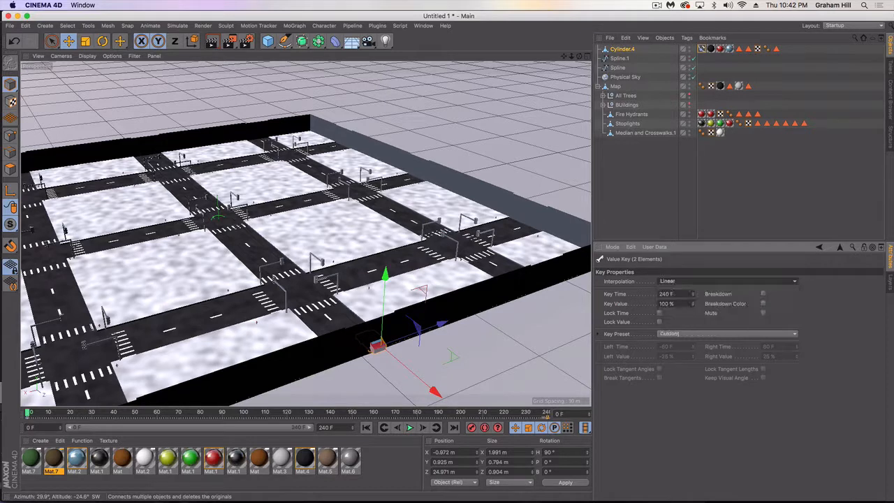
Play back the red car's drive along the lane and examine its motion up close
click(411, 428)
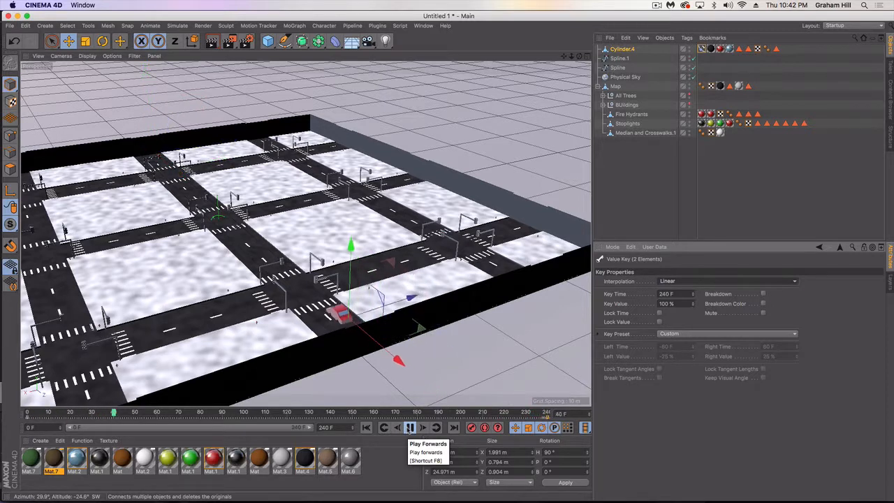
click(410, 428)
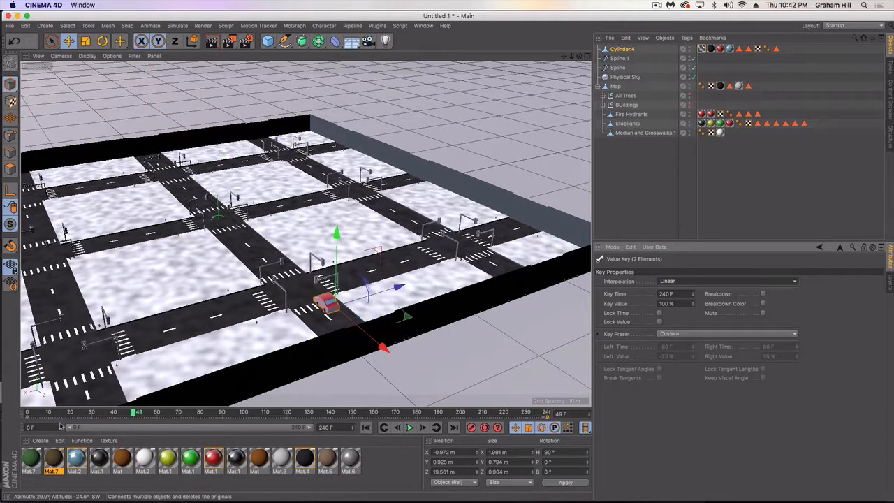
click(28, 417)
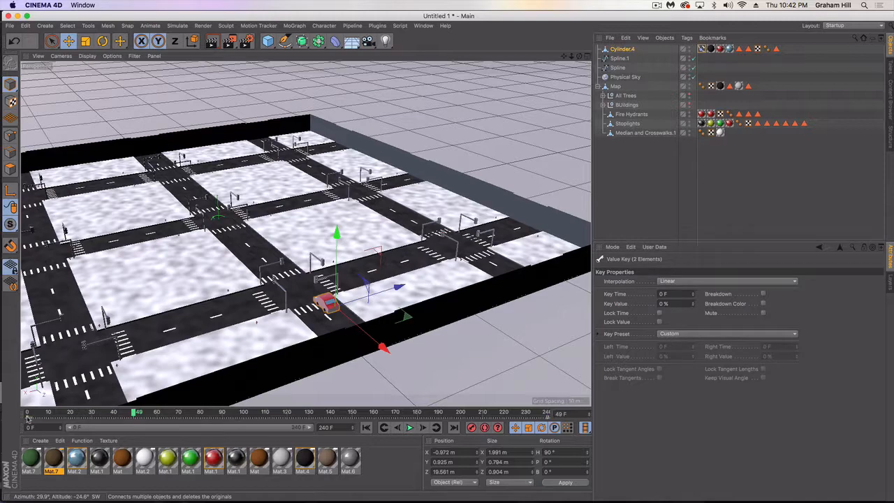
scroll(378, 342, up, 3)
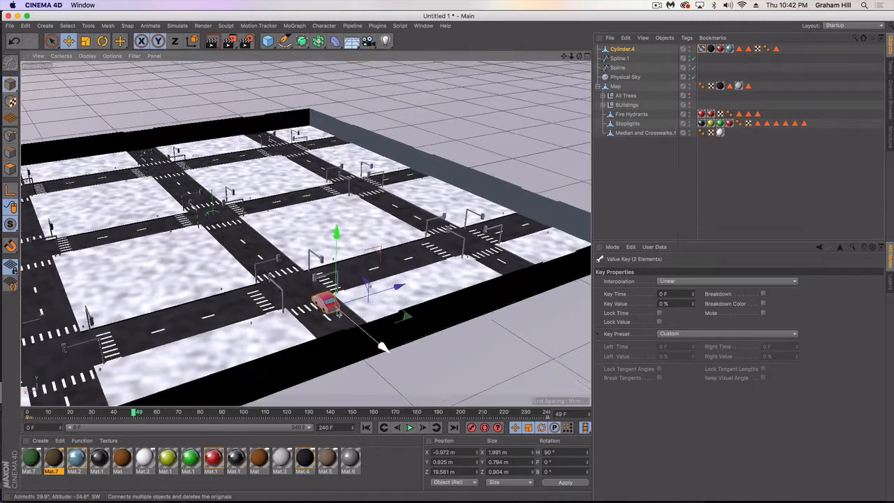
alt+drag(295, 244, 307, 281)
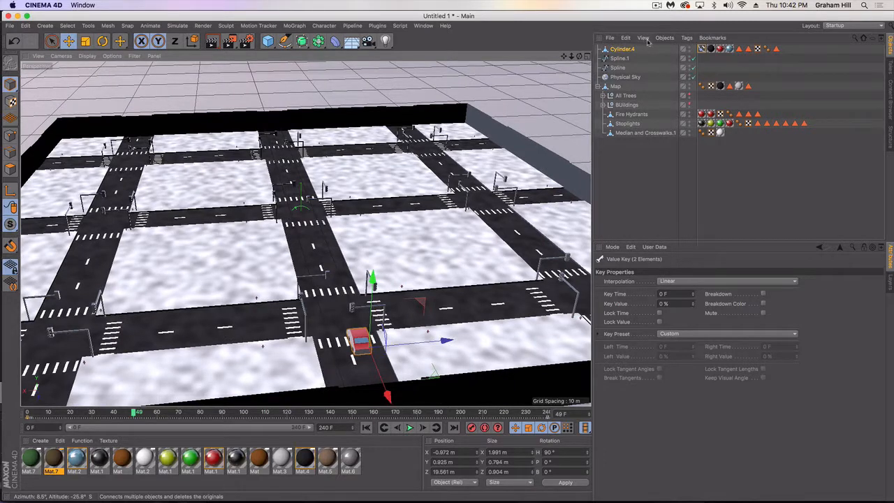
Make a copy of the red car and delete the copy's Align to Spline tag
click(622, 50)
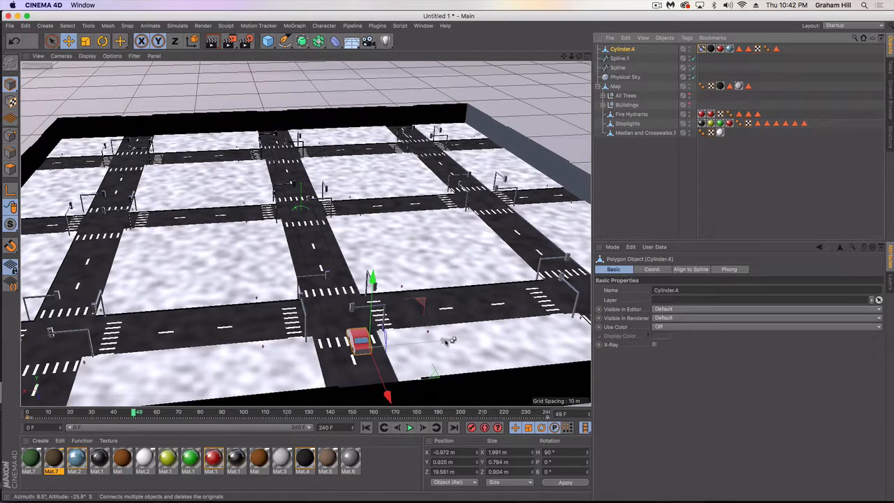
key(super+c)
key(super+v)
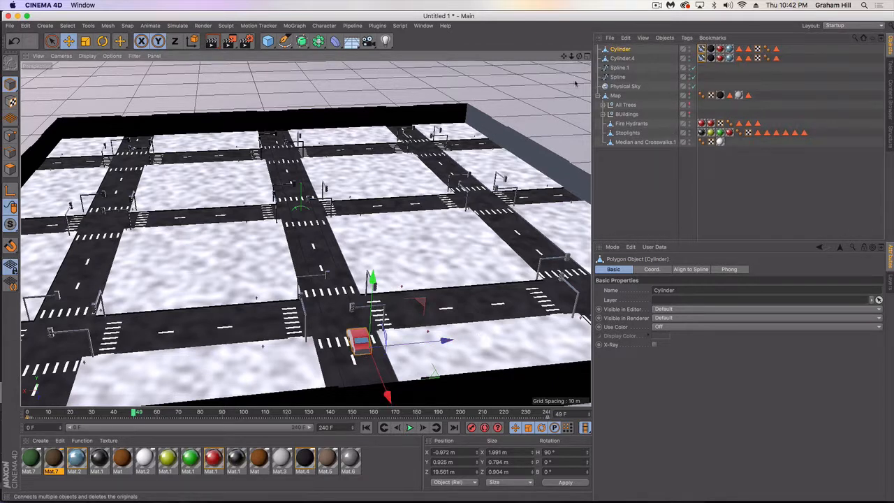
click(703, 50)
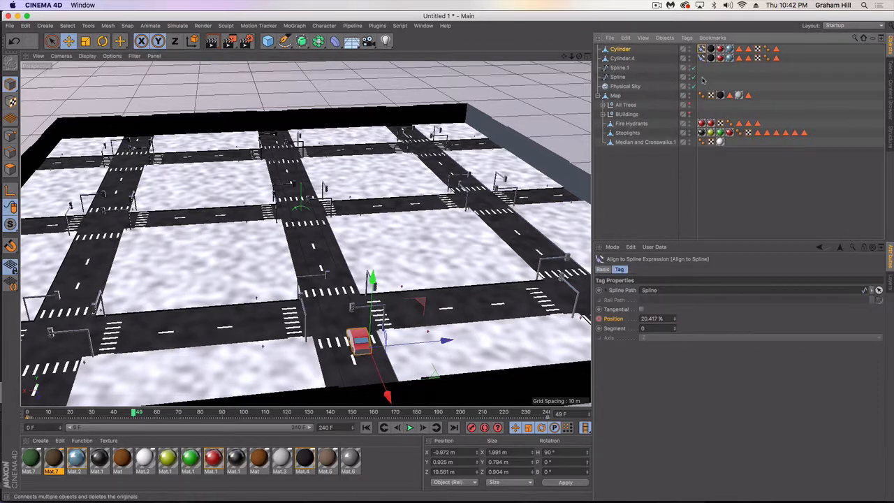
key(Delete)
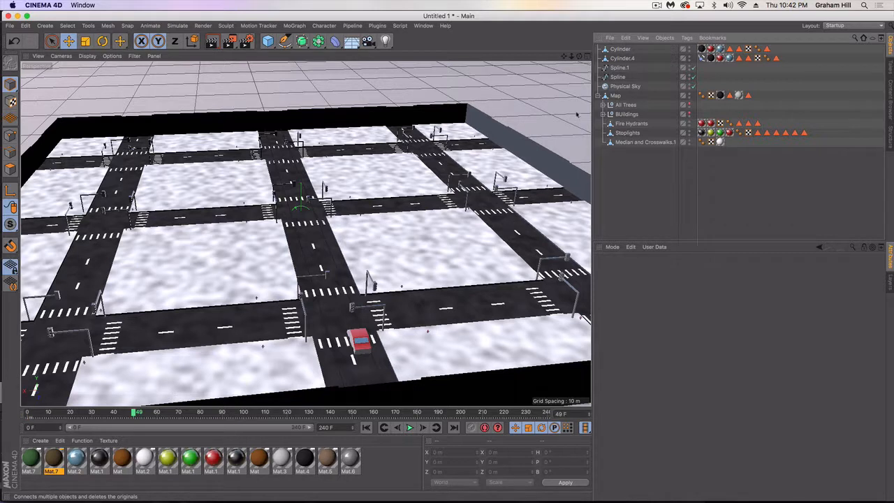
Move the copied car to the far end of the opposite lane and replace its red material with the black Mat.1
click(618, 50)
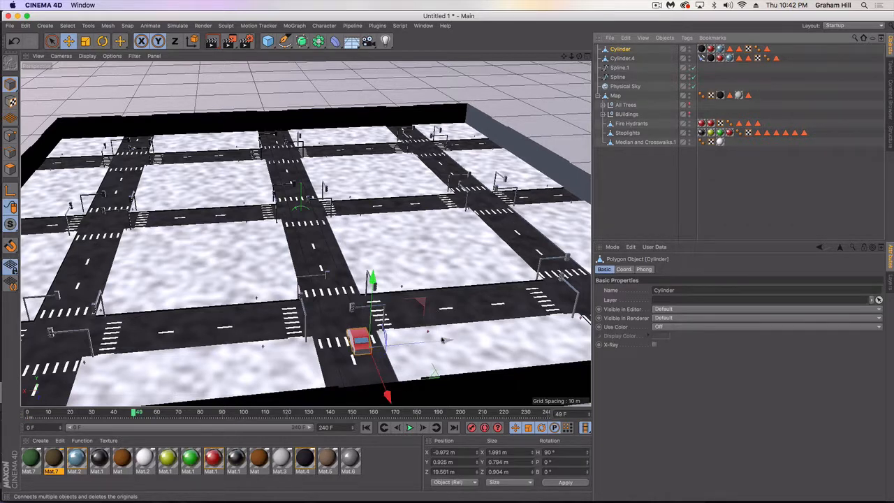
ctrl+drag(445, 342, 415, 347)
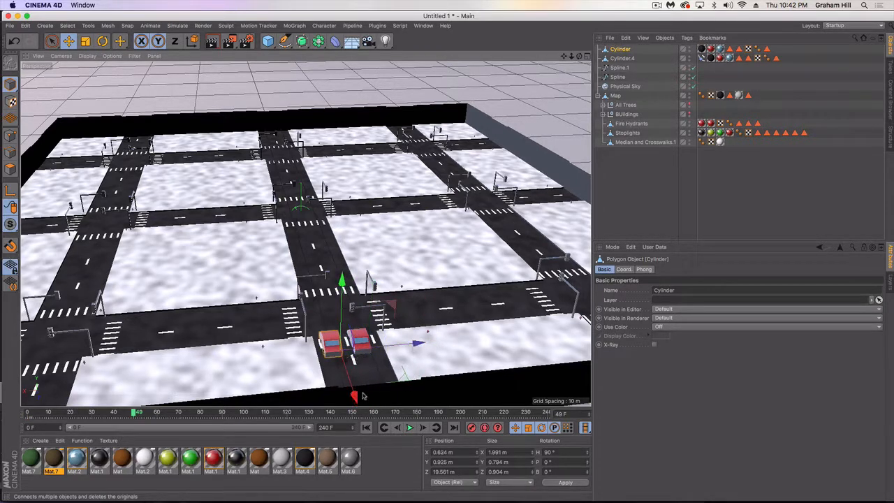
drag(353, 372, 230, 175)
alt+middle_drag(231, 142, 259, 185)
alt+drag(258, 186, 282, 208)
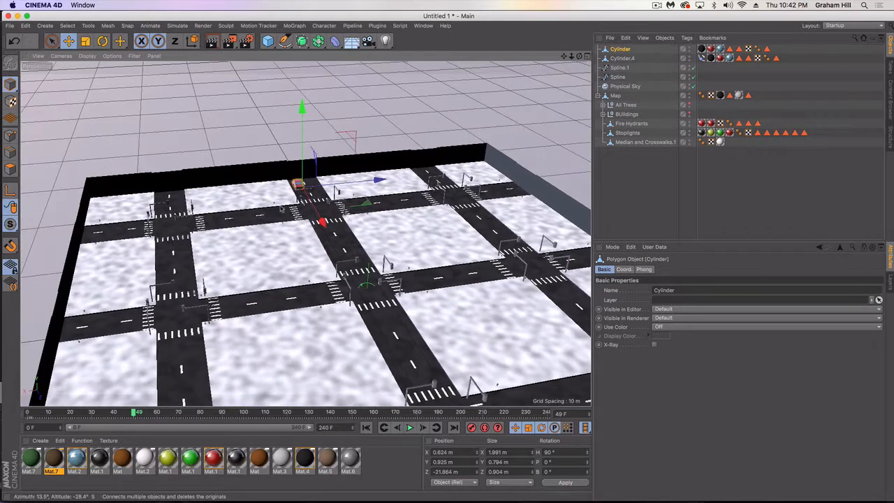
click(237, 459)
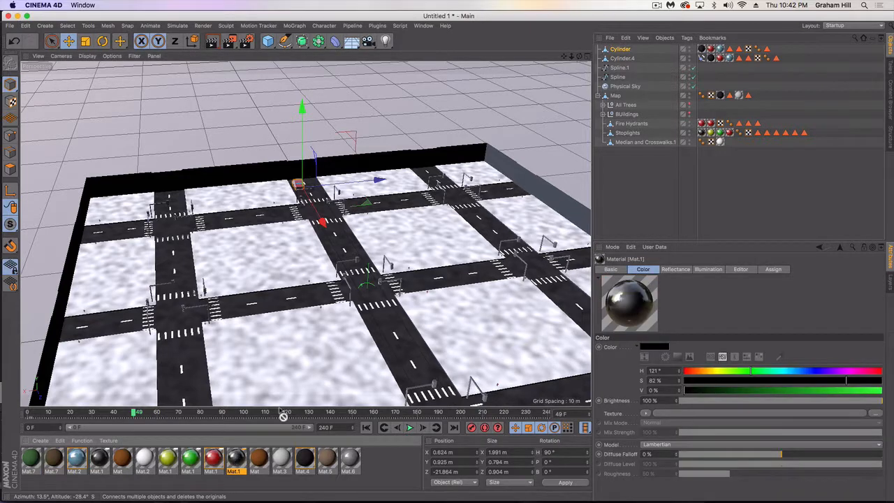
drag(279, 411, 710, 48)
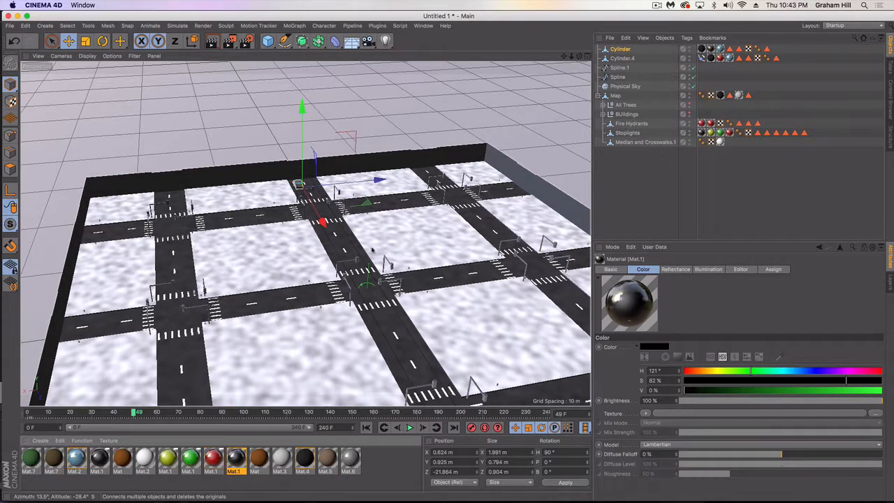
Add an Align to Spline tag to the copied car with Spline.1 as the Spline Path
right_click(622, 50)
mouse_move(658, 57)
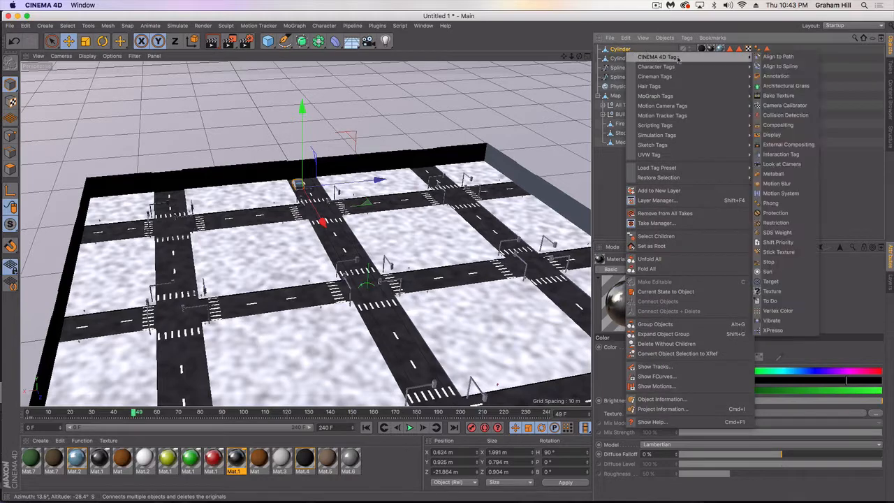
click(773, 66)
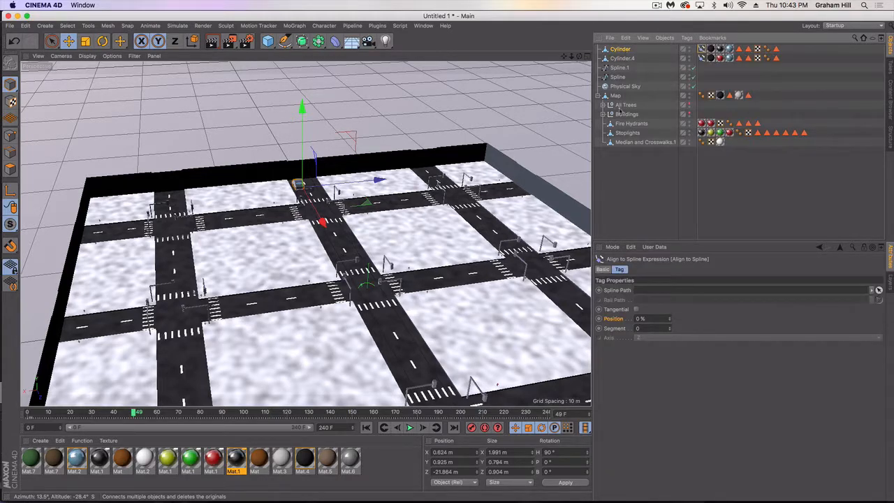
drag(621, 69, 638, 292)
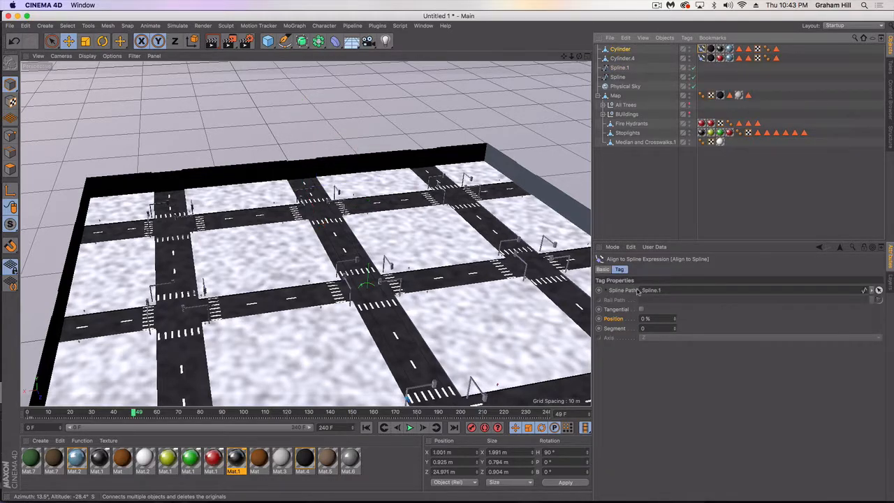
Keyframe the copied car's Position along Spline.1 at 100% on frame 0 and at 0% on frame 240
drag(669, 319, 603, 319)
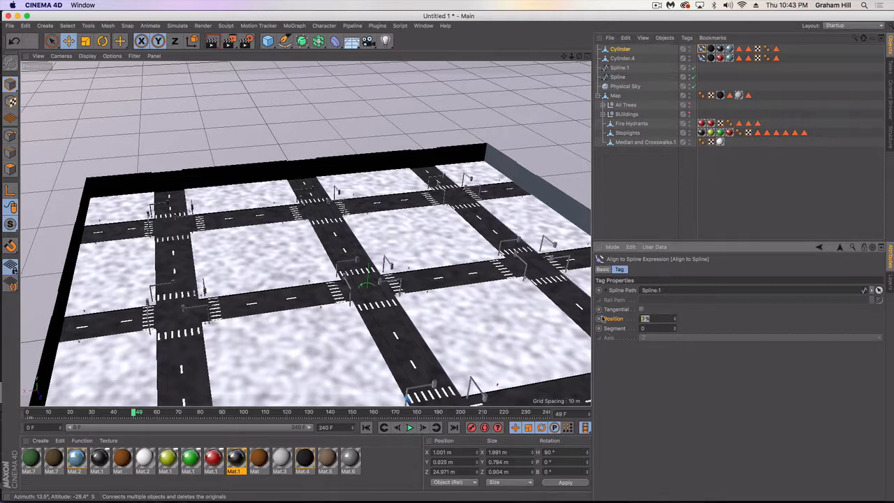
key(Return)
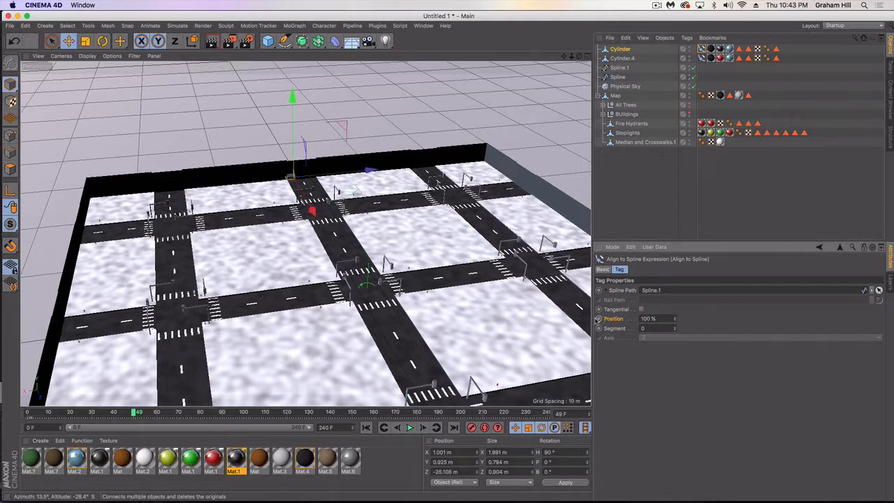
drag(137, 412, 9, 403)
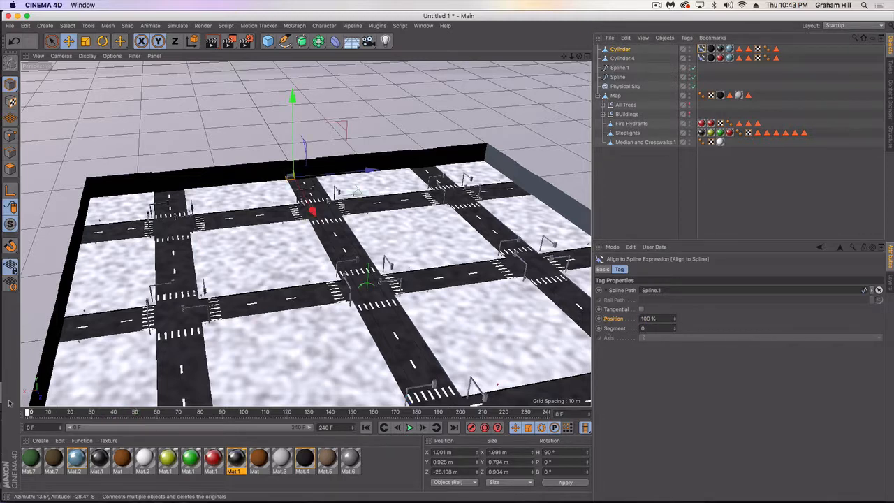
click(599, 319)
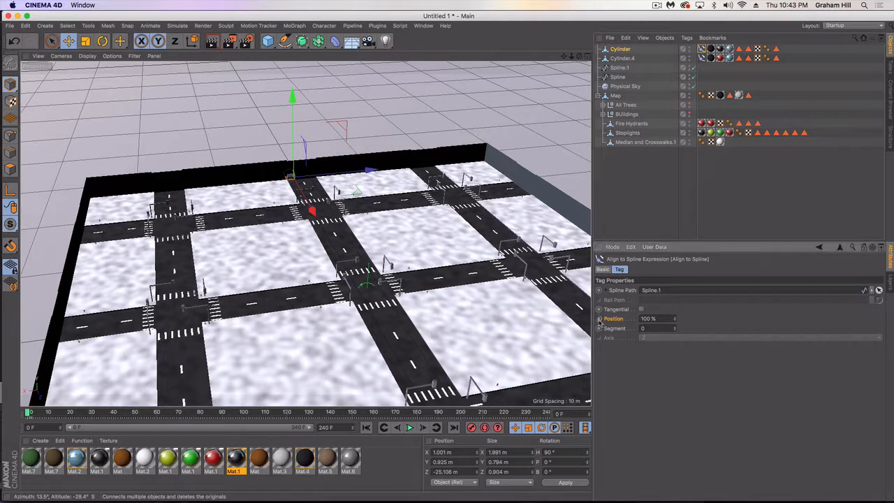
drag(469, 416, 580, 416)
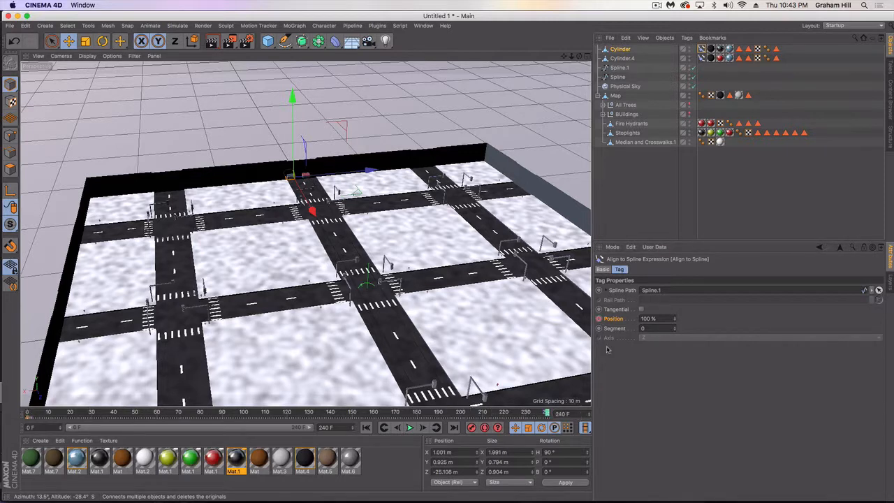
drag(676, 324, 677, 377)
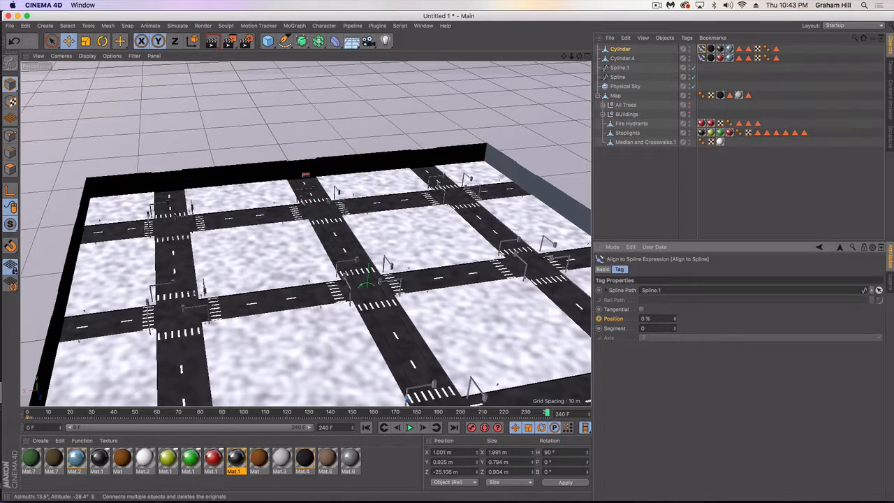
Set the interpolation of the black car's start and end Position keys to Linear
click(549, 418)
click(660, 283)
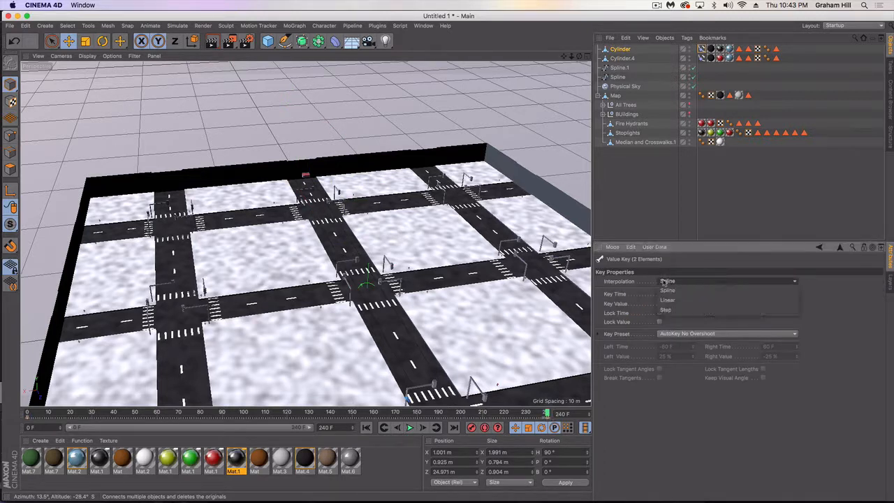
click(667, 300)
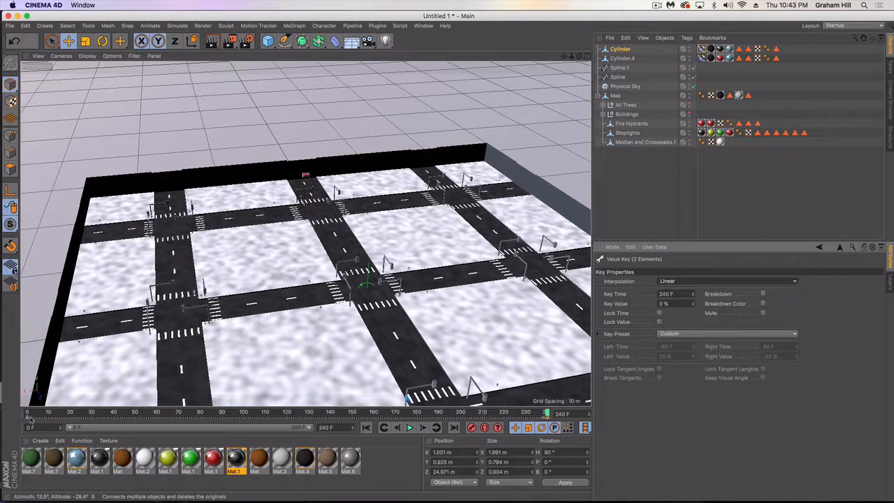
click(28, 417)
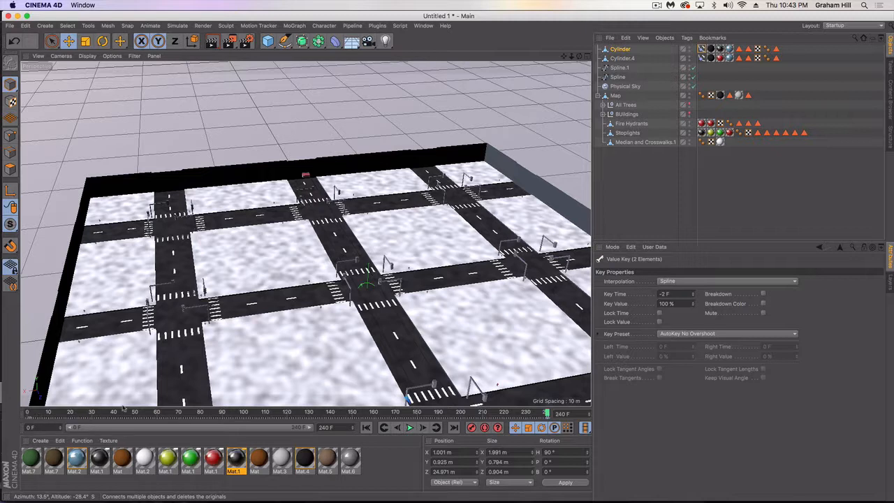
click(727, 281)
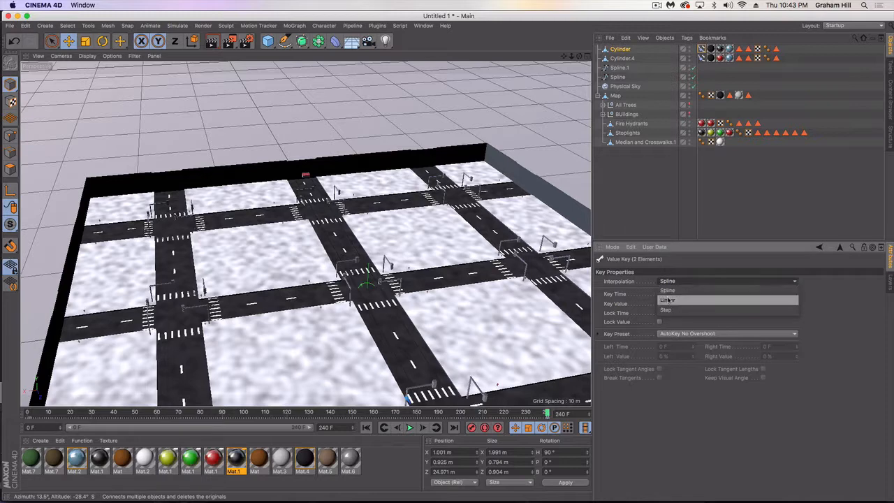
click(671, 296)
Play back both cars driving in opposite directions along the street
alt+middle_drag(367, 283, 351, 216)
click(410, 428)
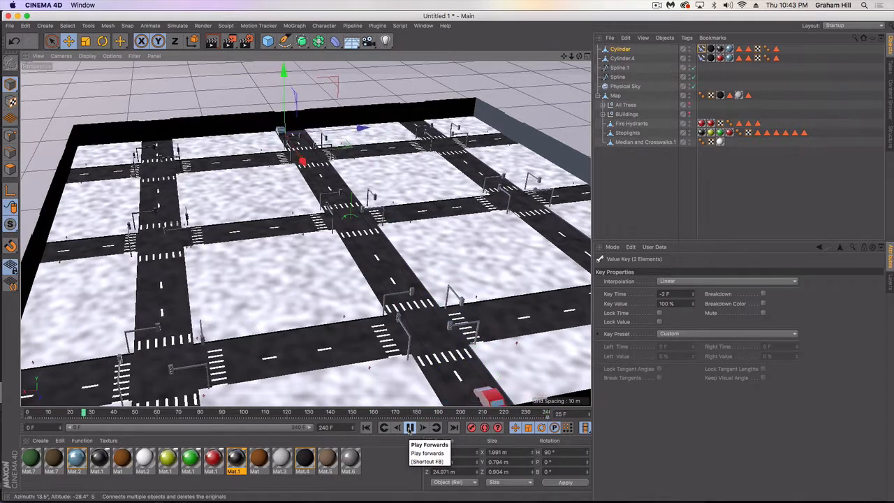
click(410, 429)
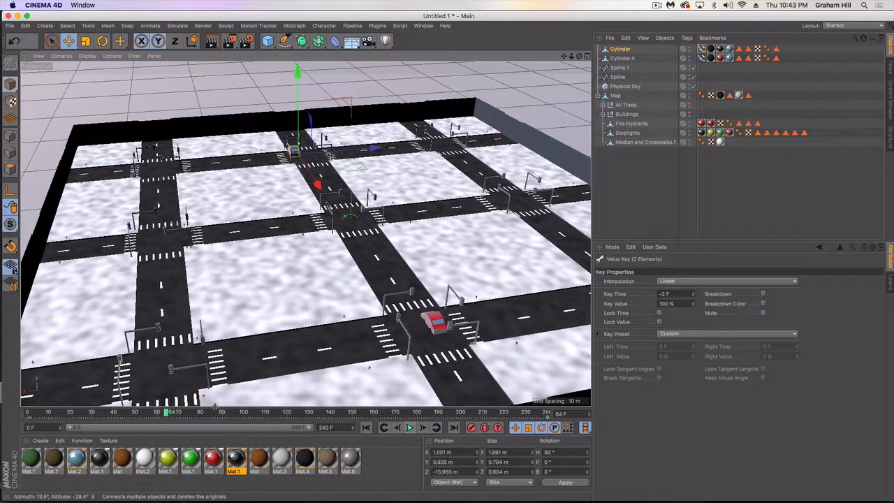
Duplicate the red car together with its Align to Spline tag, and return to frame 0
click(434, 319)
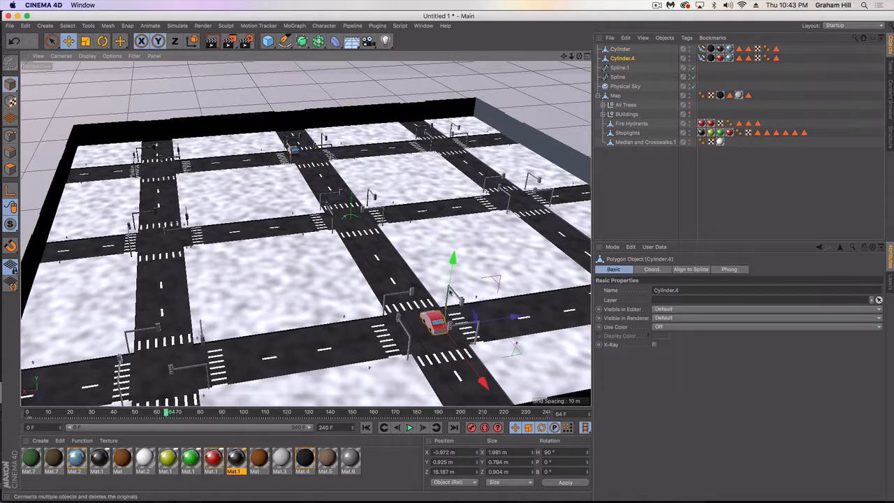
drag(624, 58, 624, 49)
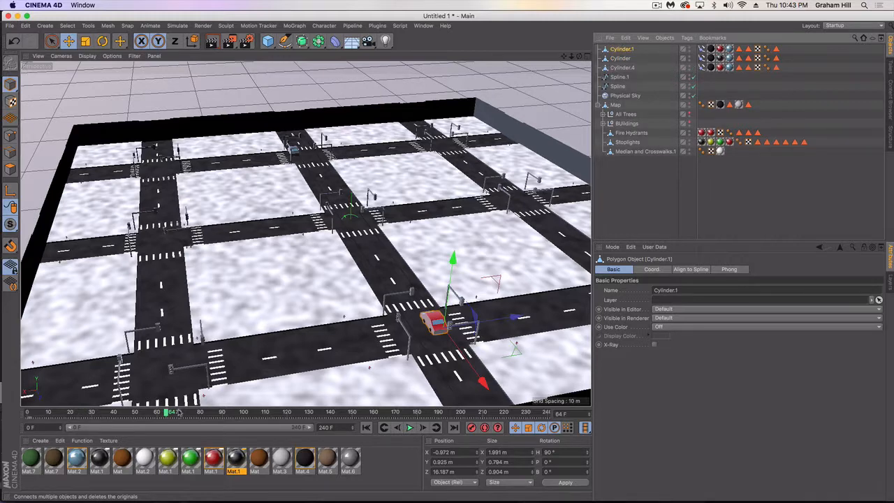
drag(167, 415, 4, 417)
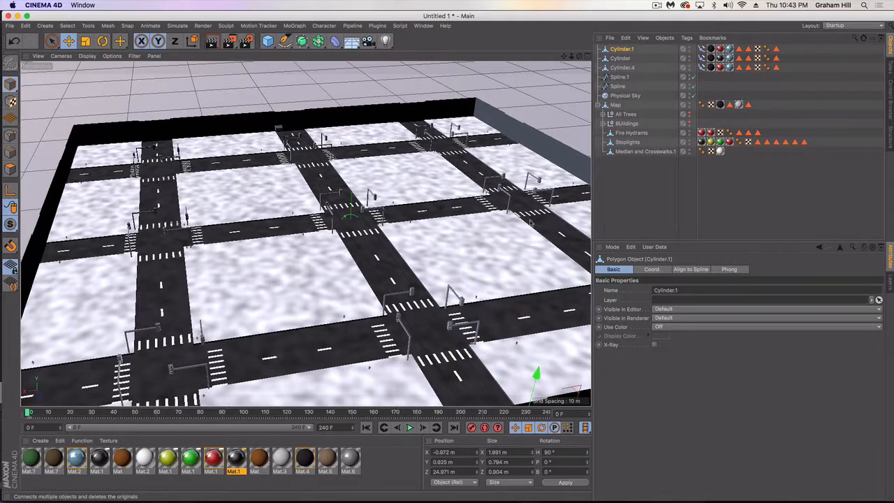
Keyframe the duplicated red car's Position along Spline at 19% on frame 0, and play back the traffic
scroll(496, 228, down, 3)
alt+middle_drag(494, 239, 434, 197)
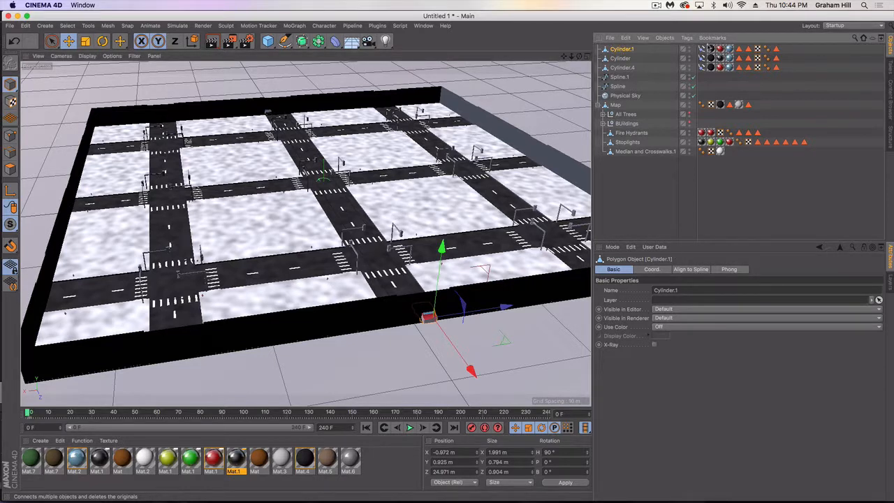
click(705, 49)
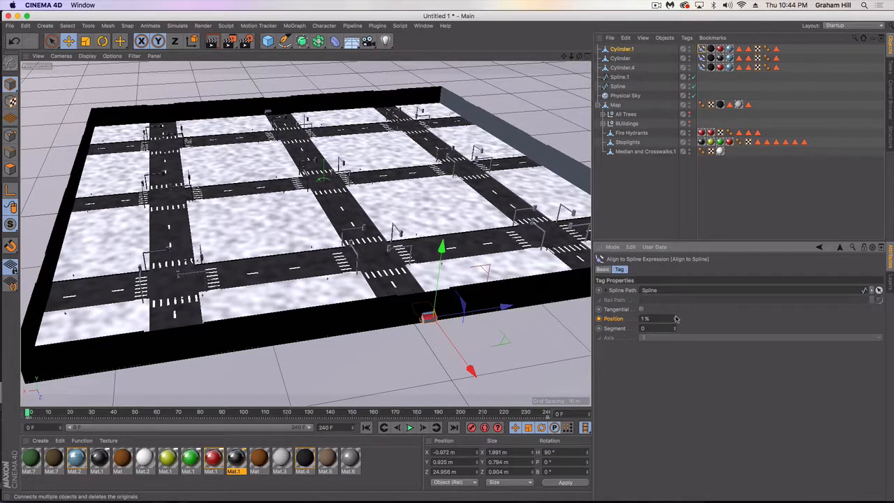
drag(676, 319, 676, 320)
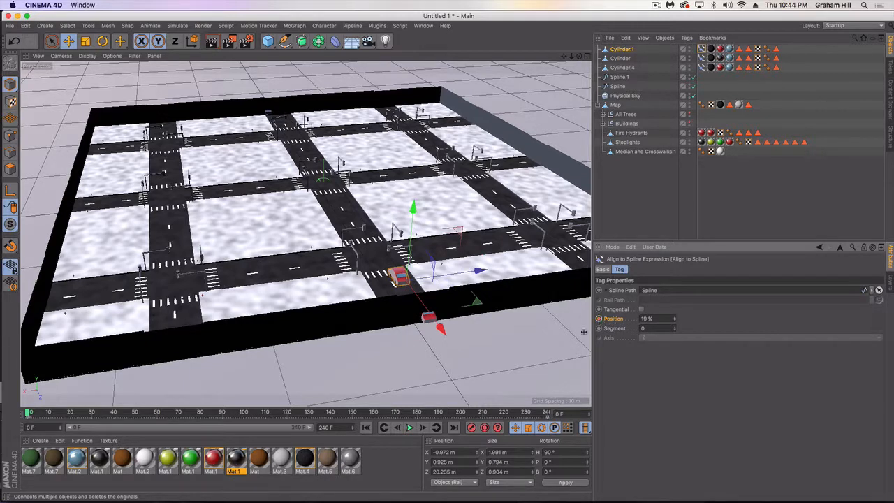
click(410, 427)
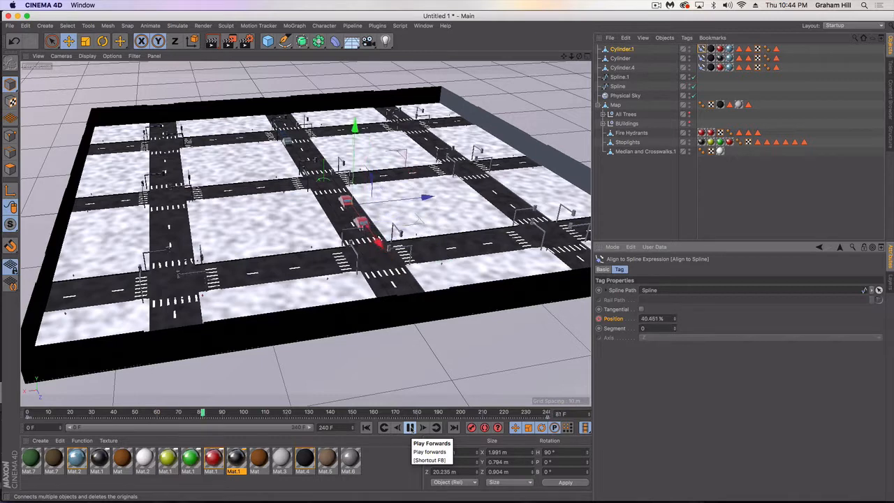
click(410, 427)
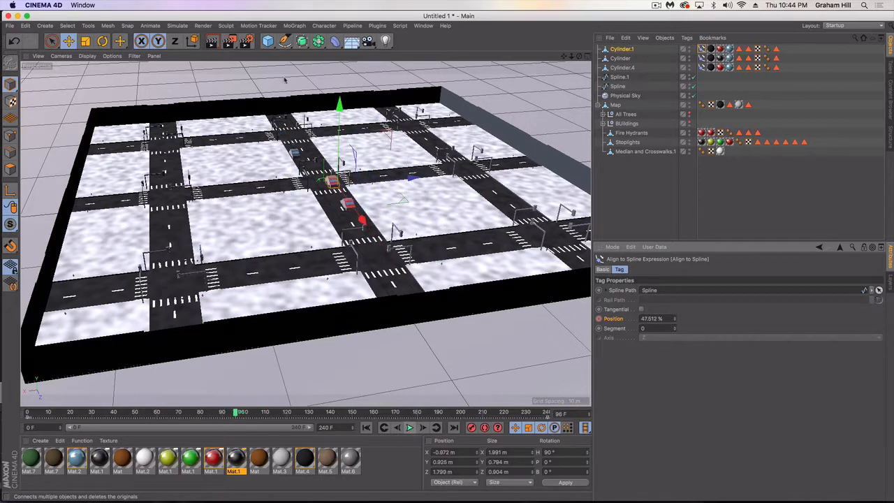
Show the All Trees and BUildings groups on the map
click(691, 114)
click(690, 123)
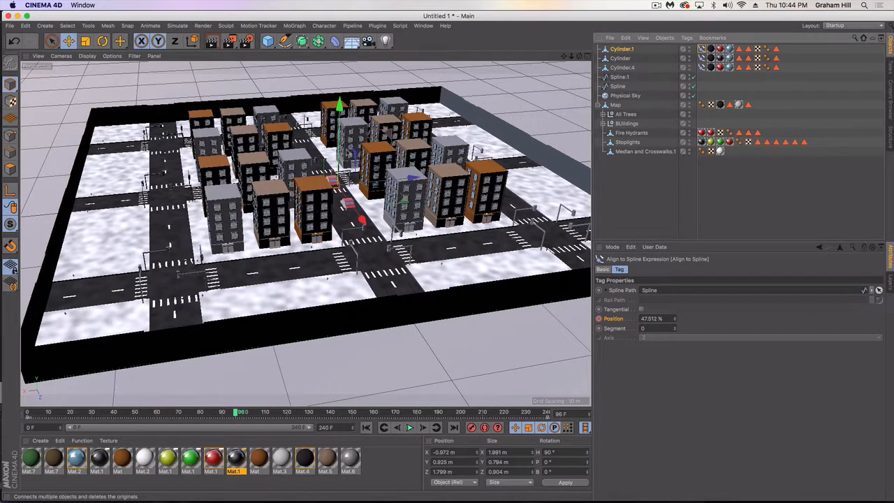
Play back the car animation from frame 0 in a street-level view of the intersection
alt+drag(276, 175, 266, 179)
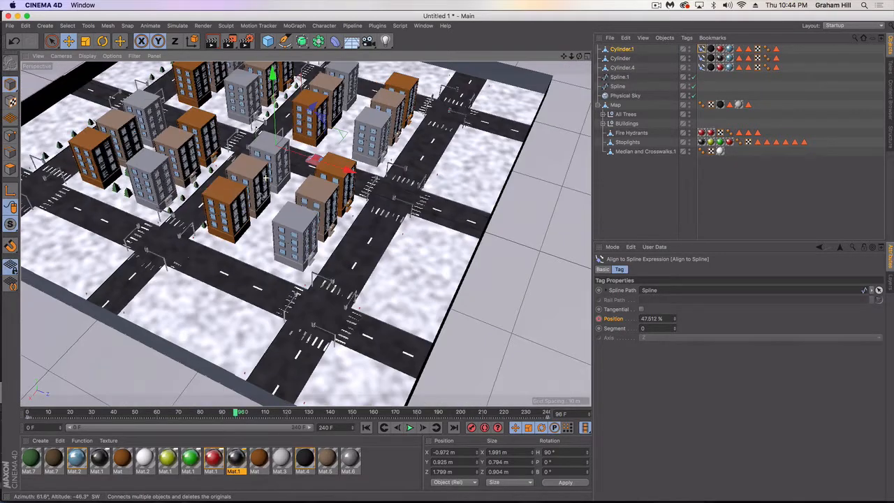
alt+right_drag(227, 153, 357, 153)
alt+right_drag(276, 155, 293, 150)
alt+right_drag(200, 190, 258, 164)
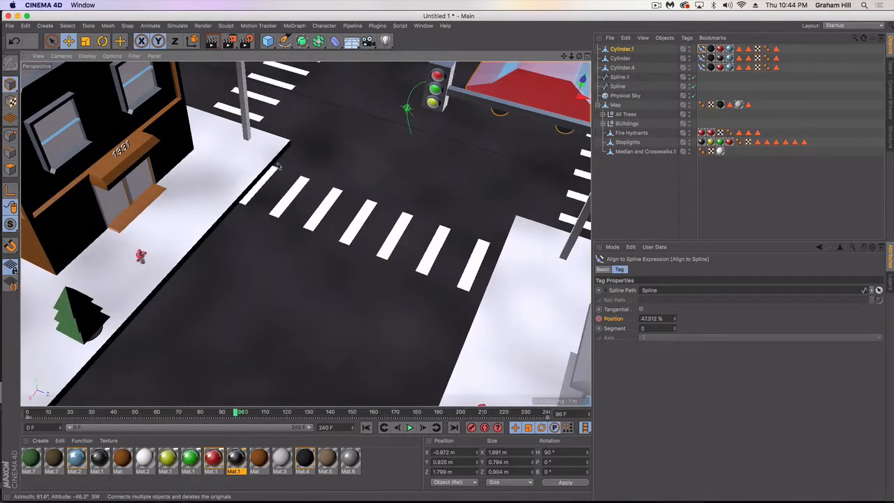
alt+drag(278, 166, 315, 236)
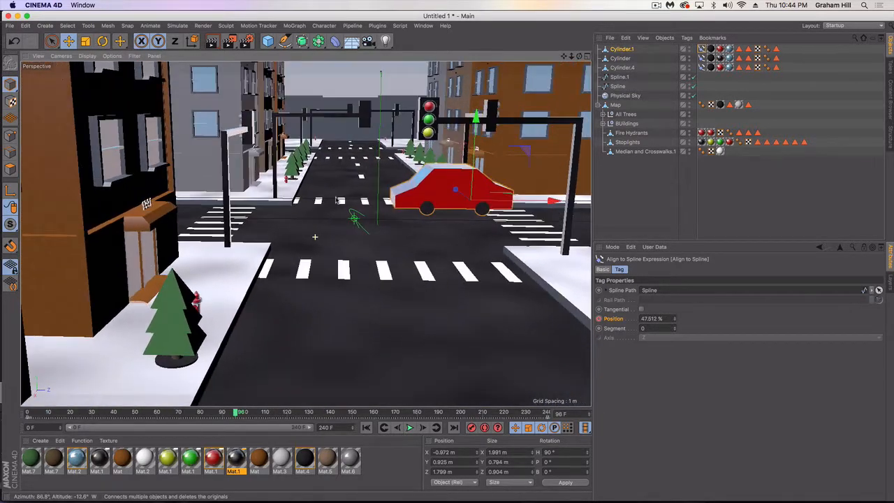
click(368, 429)
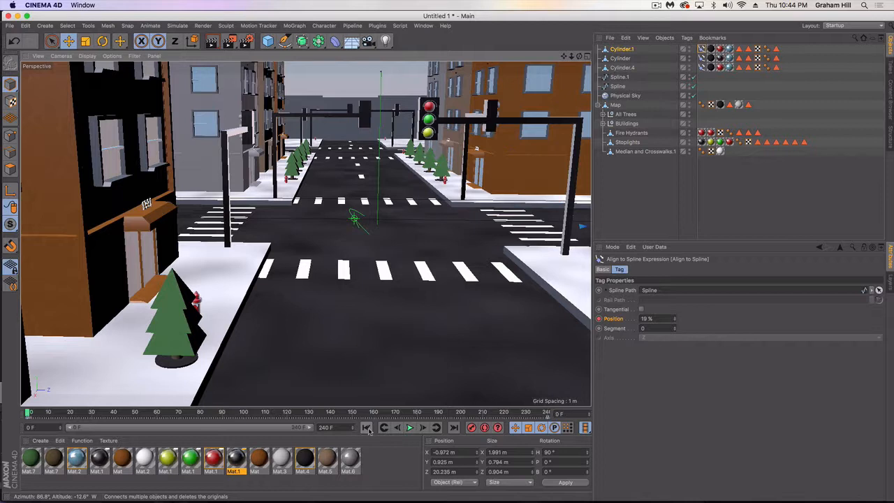
click(409, 428)
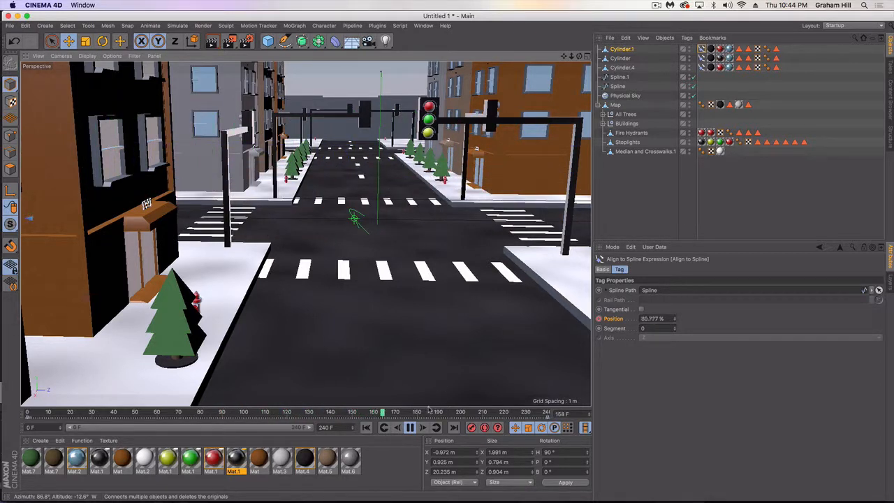
click(410, 427)
scroll(418, 347, down, 5)
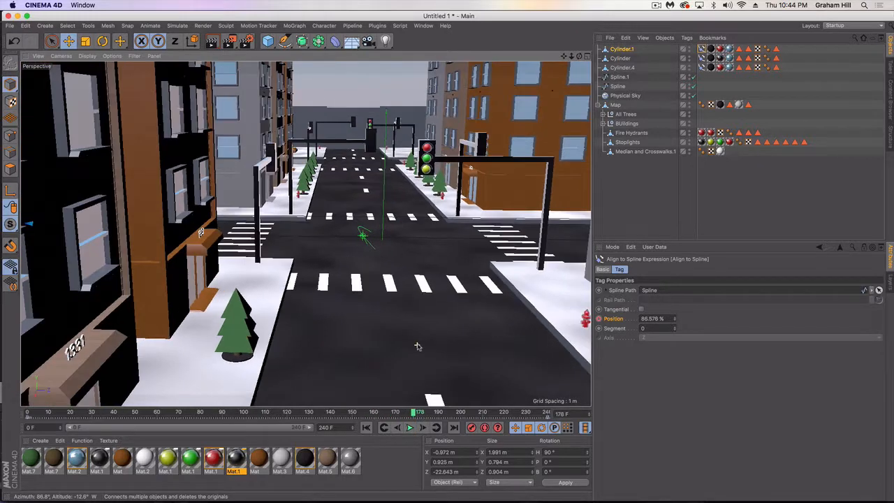
alt+middle_drag(439, 323, 412, 322)
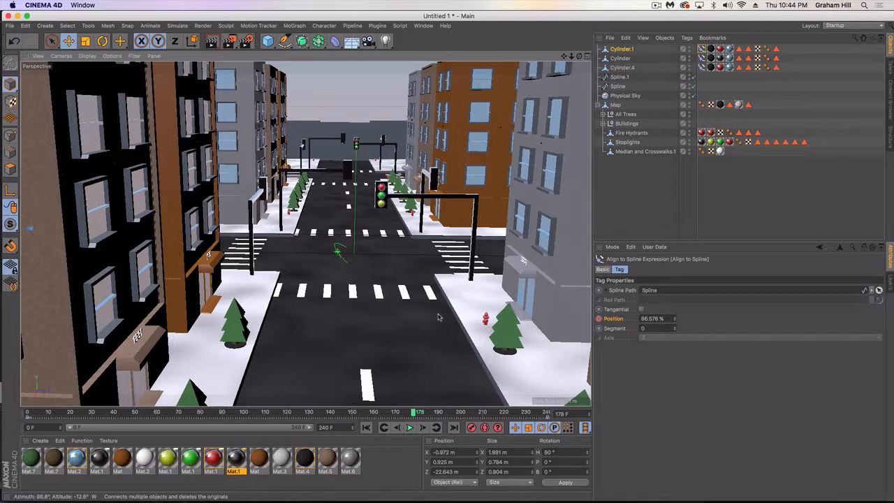
scroll(420, 307, down, 1)
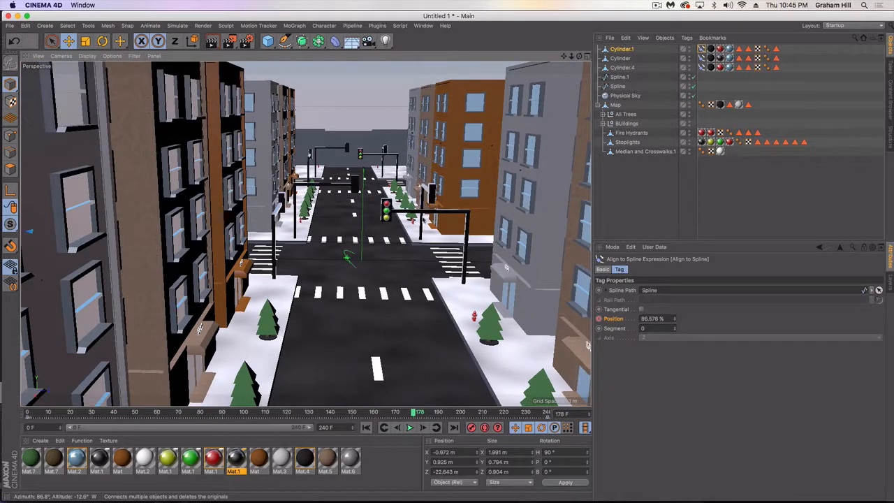
Bake Median and Crosswalks.1 with Normals and Single Texture enabled at 512 x 512, saving the textures to the GameMap folder
click(638, 152)
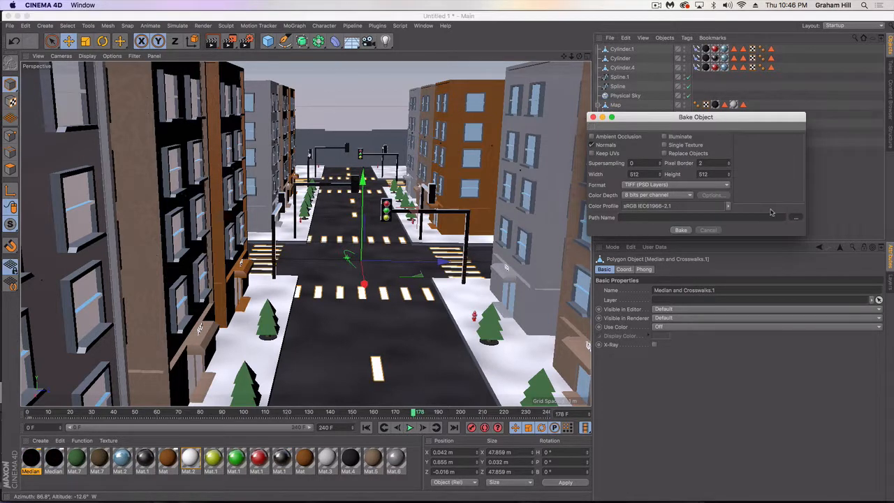
click(796, 217)
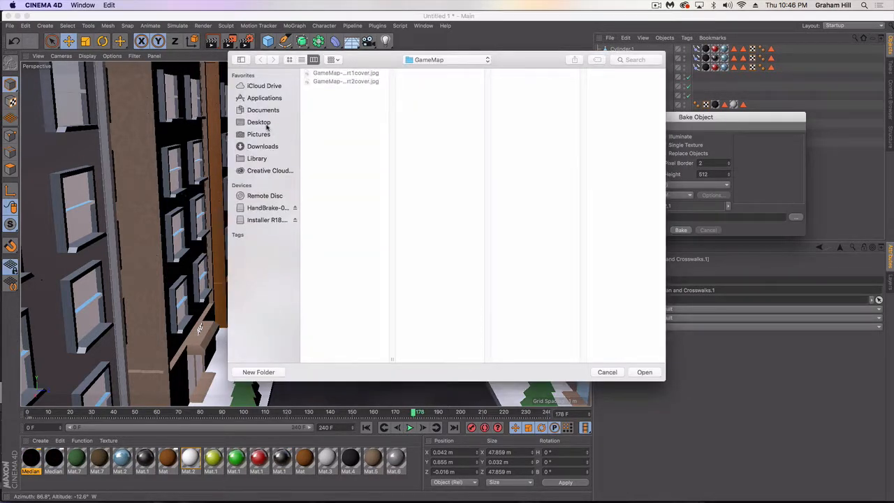
click(643, 373)
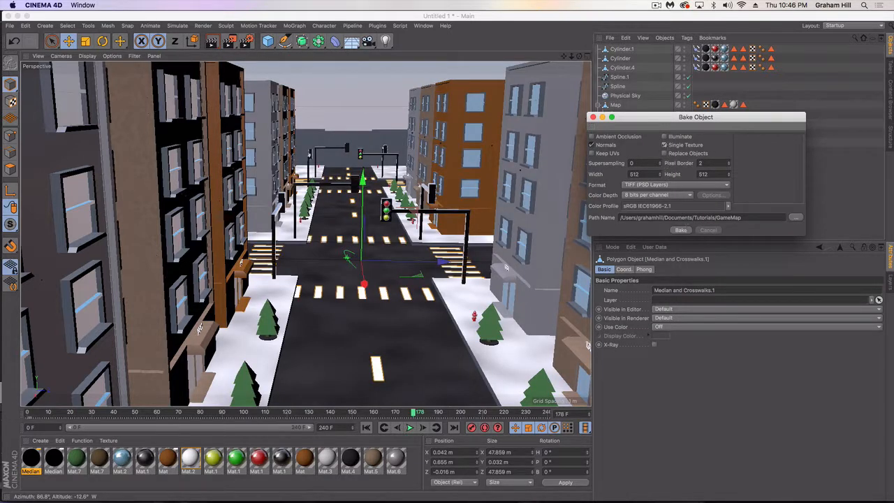
click(682, 230)
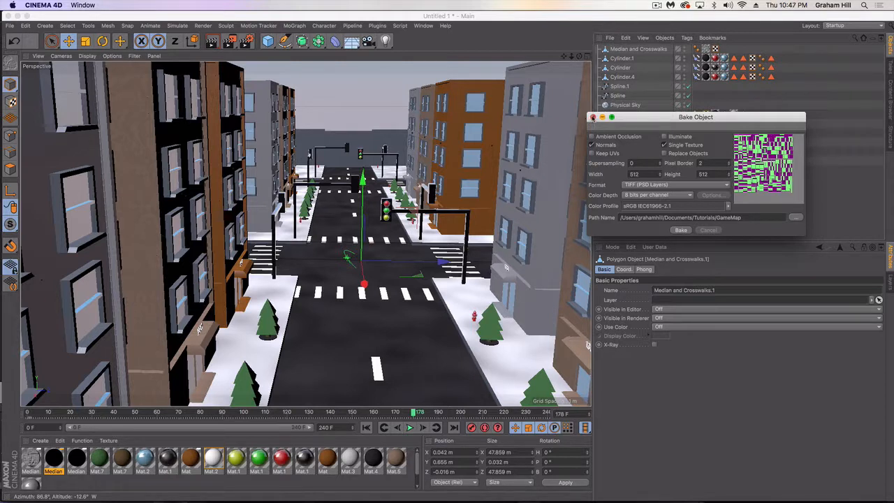
click(593, 116)
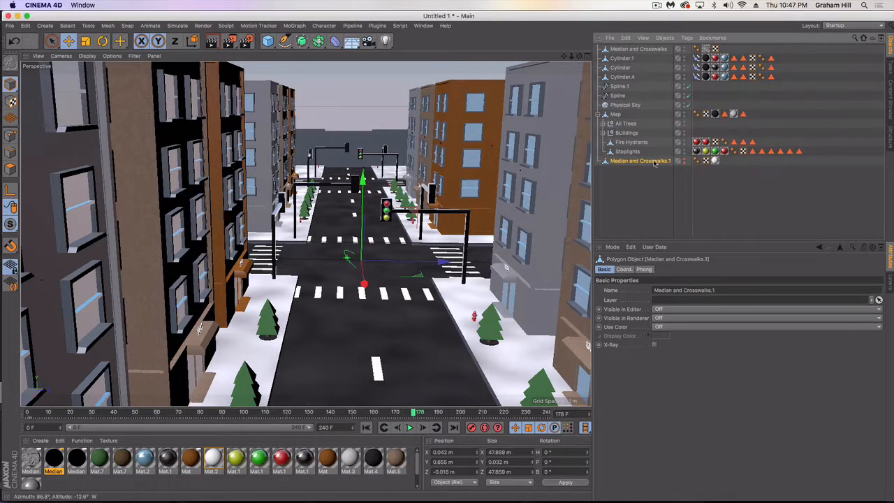
Delete the original Median and Crosswalks.1 object and make the baked Median and Crosswalks a child of Map
key(Delete)
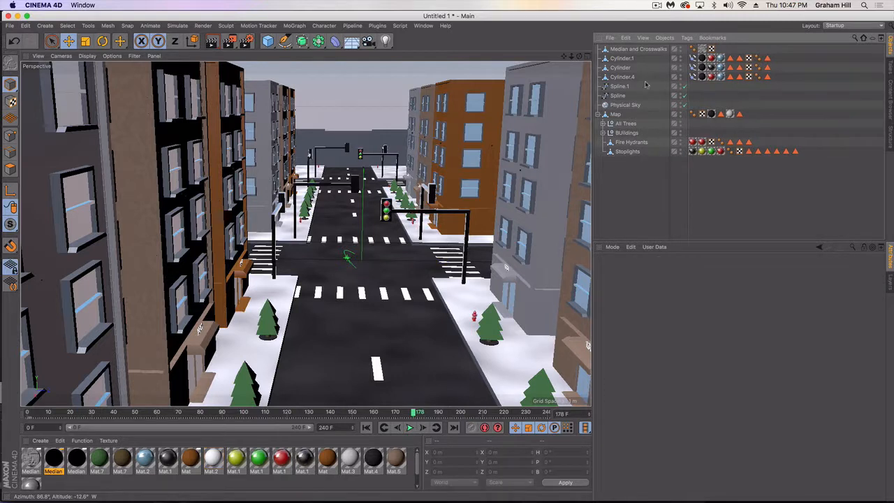
click(620, 49)
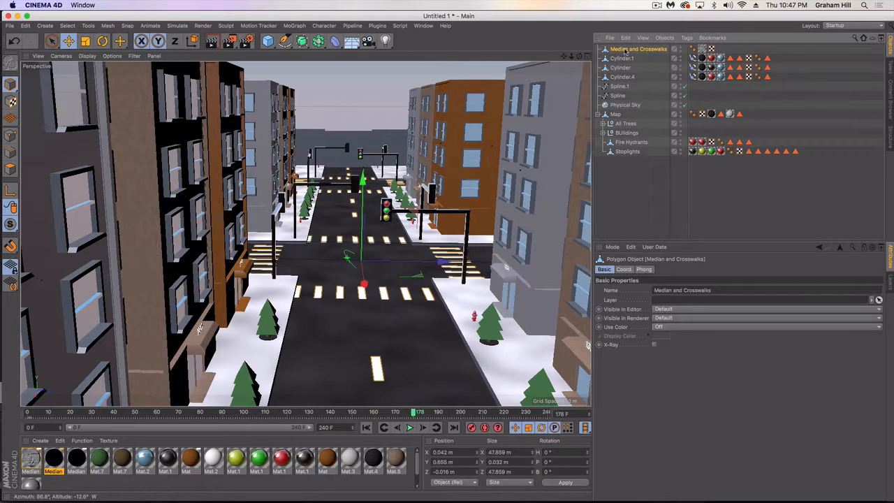
drag(627, 124, 619, 120)
Bake the Stoplights object with Normals and Single Texture into the GameMap folder, and render the view to check it
click(628, 152)
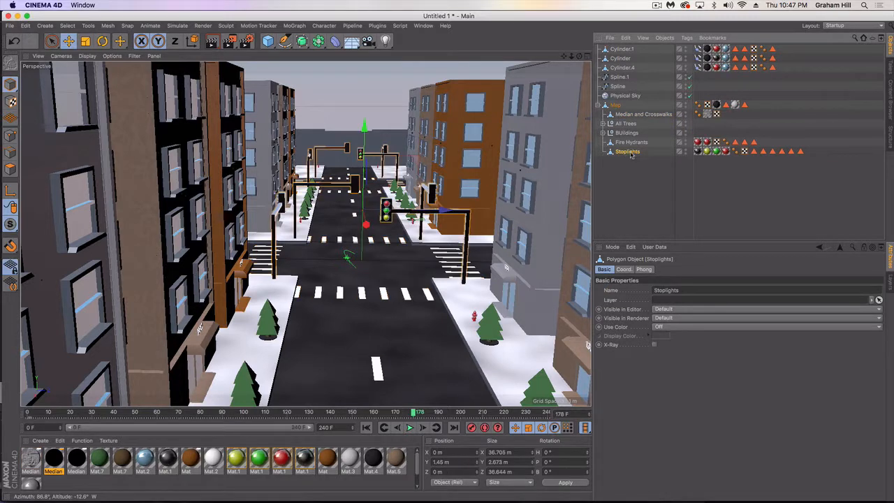
right_click(631, 153)
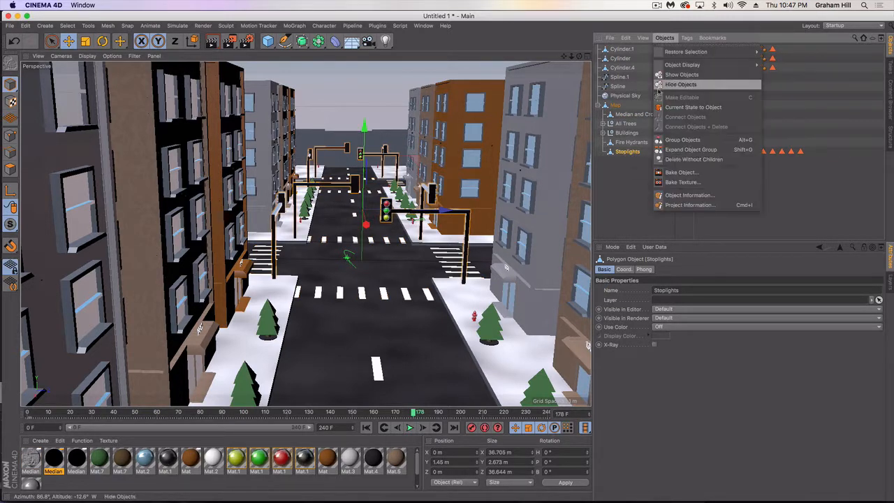
click(677, 174)
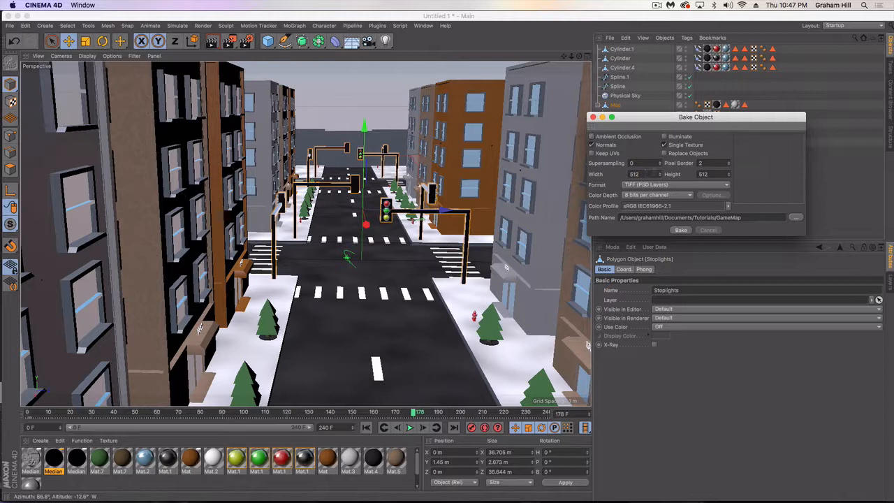
click(680, 231)
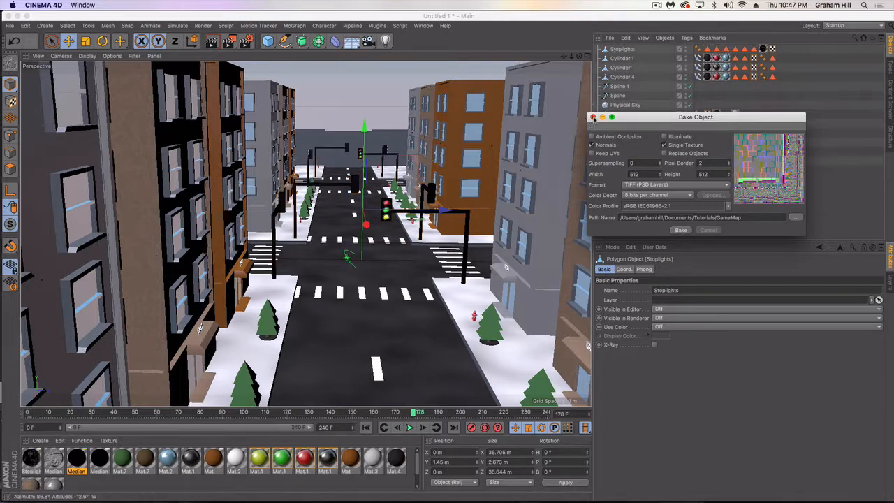
click(593, 117)
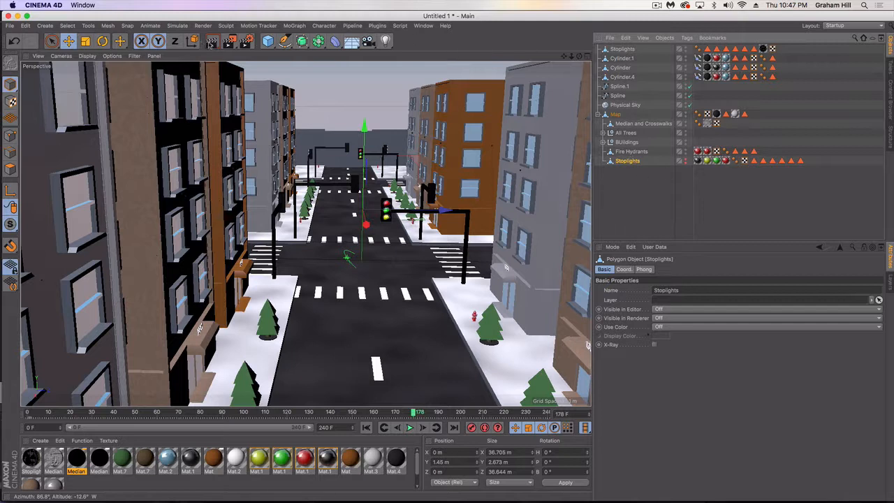
click(212, 41)
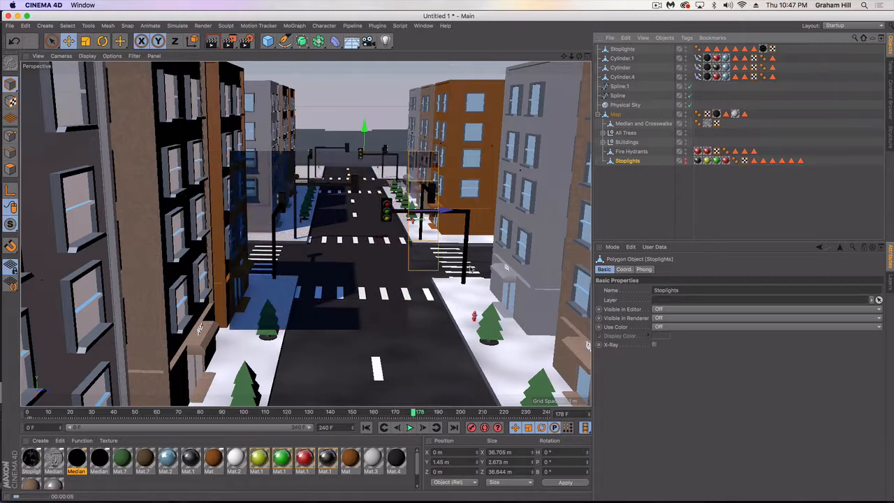
Delete the original Stoplights object under Map and make the baked Stoplights a child of Map
click(618, 187)
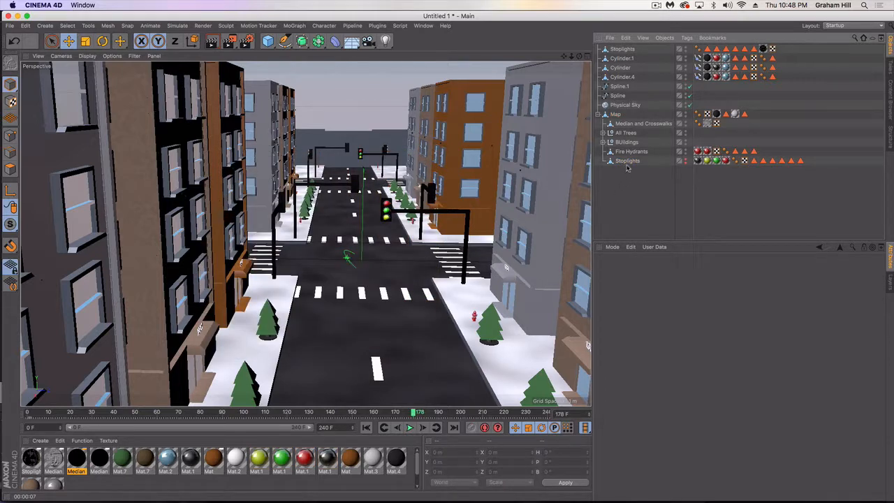
drag(627, 161, 619, 170)
key(Delete)
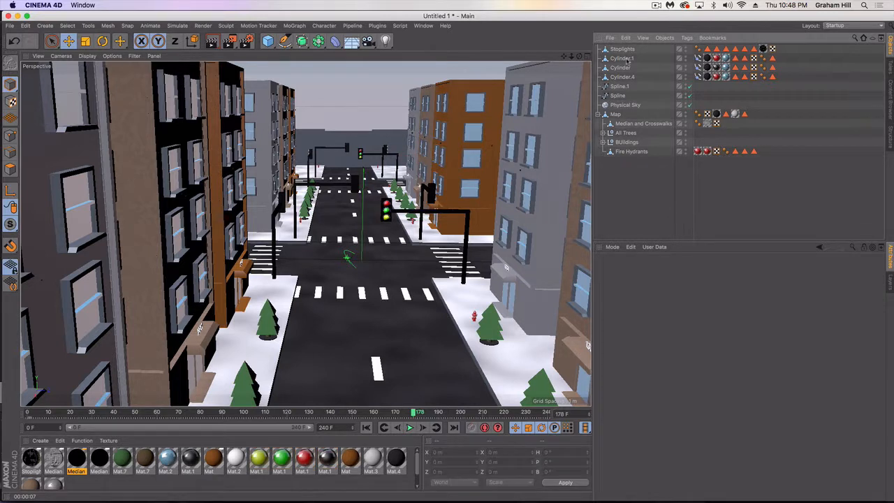
drag(628, 49, 619, 118)
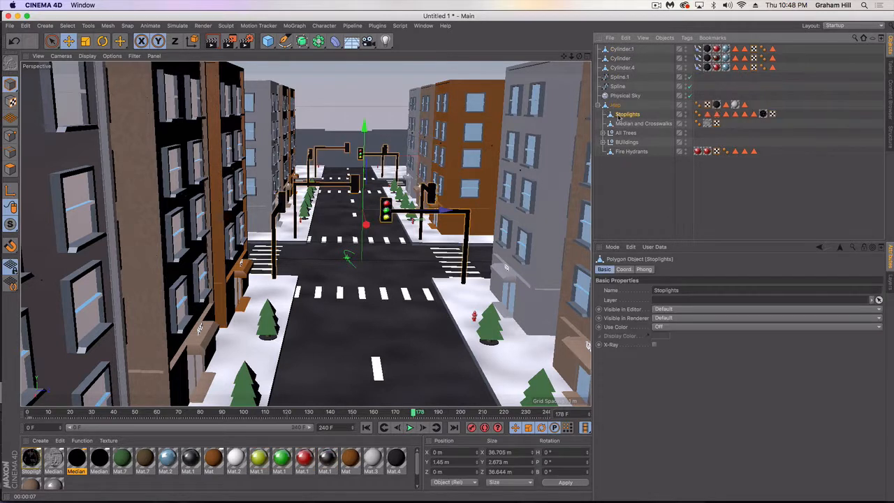
Examine the BUildings group's contents and the body of a building along the street
click(625, 143)
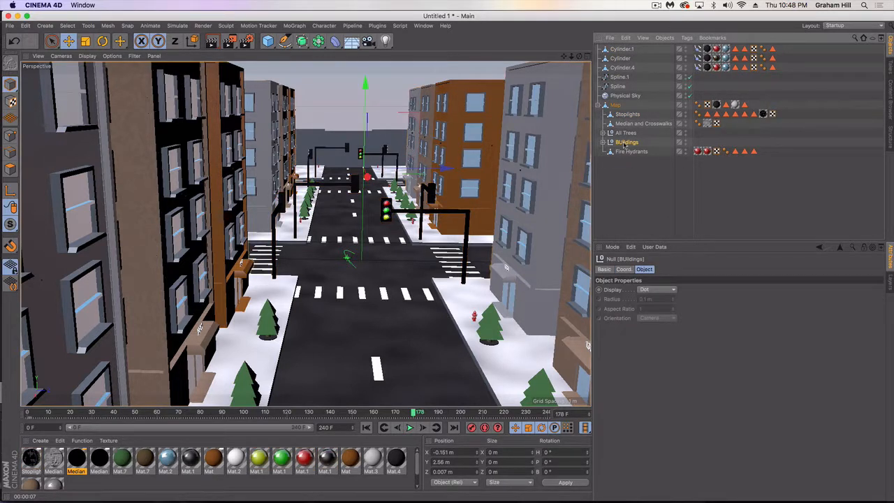
click(603, 142)
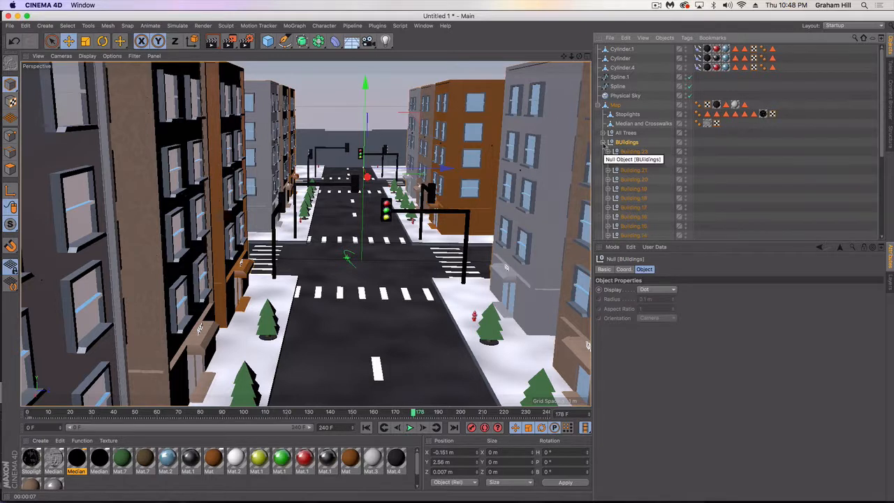
click(603, 143)
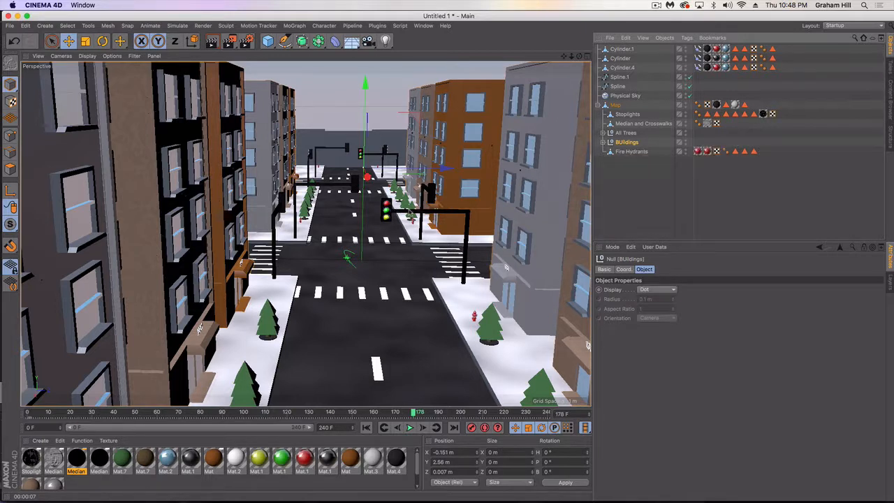
click(231, 217)
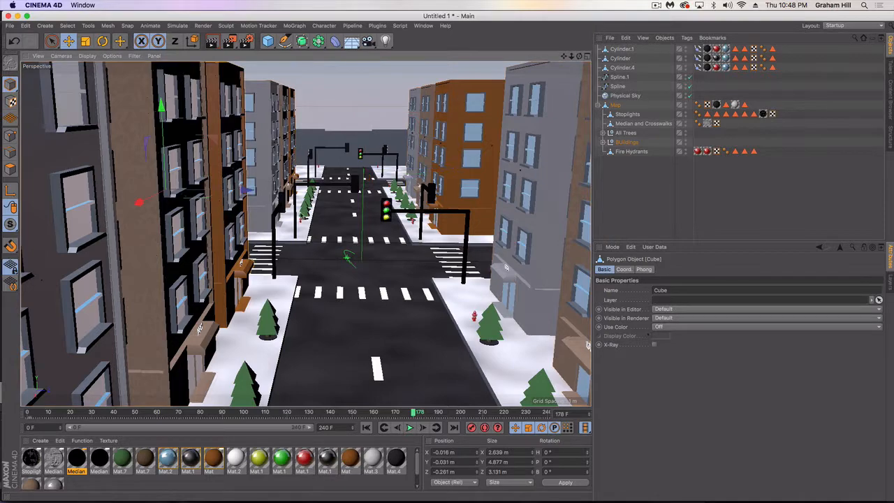
scroll(306, 217, down, 5)
alt+drag(320, 222, 278, 229)
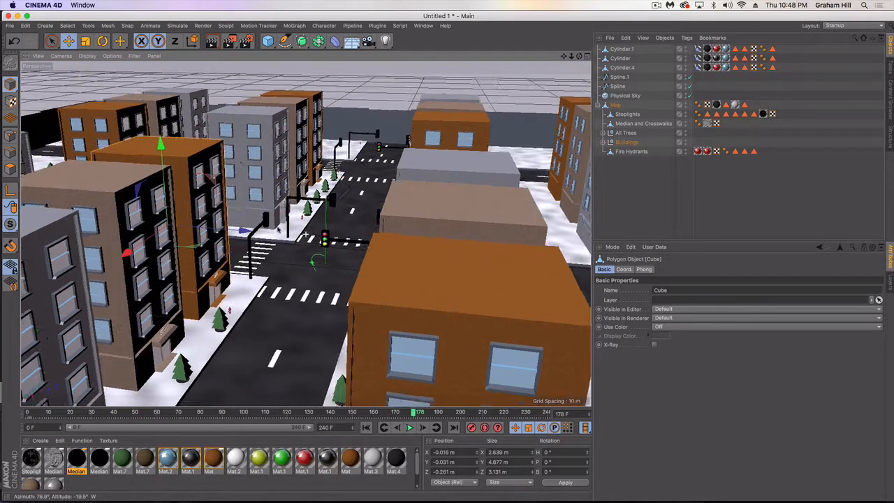
Examine the list of buildings in the BUildings group and the contents of the Building null
alt+middle_drag(278, 230, 348, 204)
scroll(295, 243, down, 5)
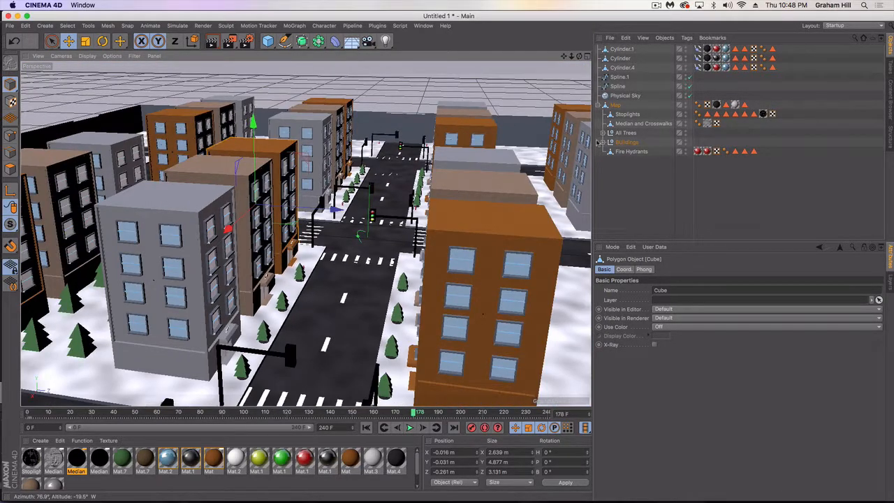
click(603, 143)
scroll(613, 180, down, 5)
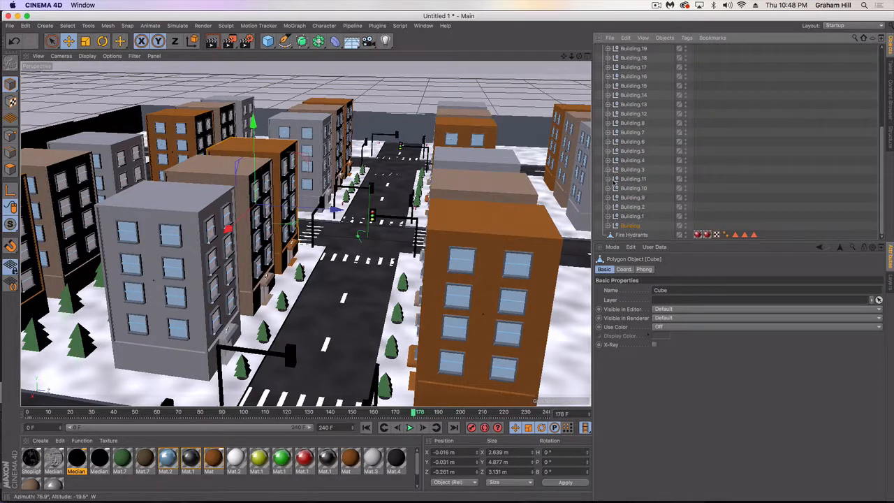
click(629, 225)
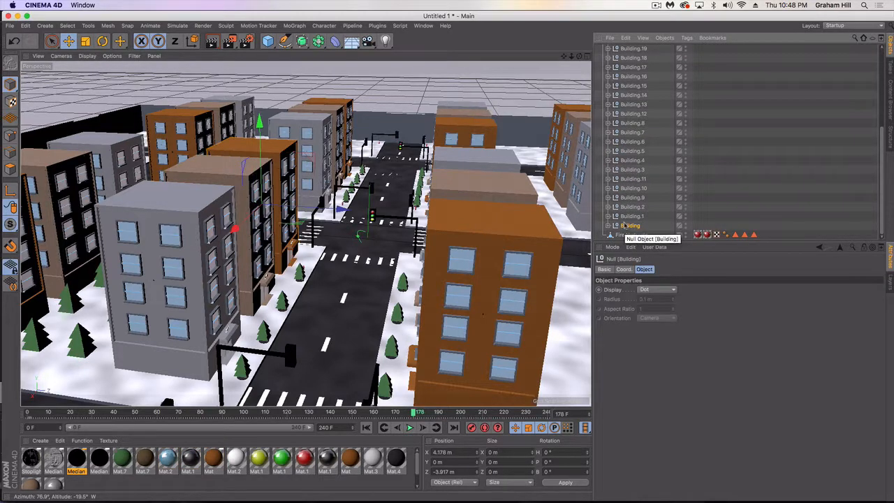
click(607, 226)
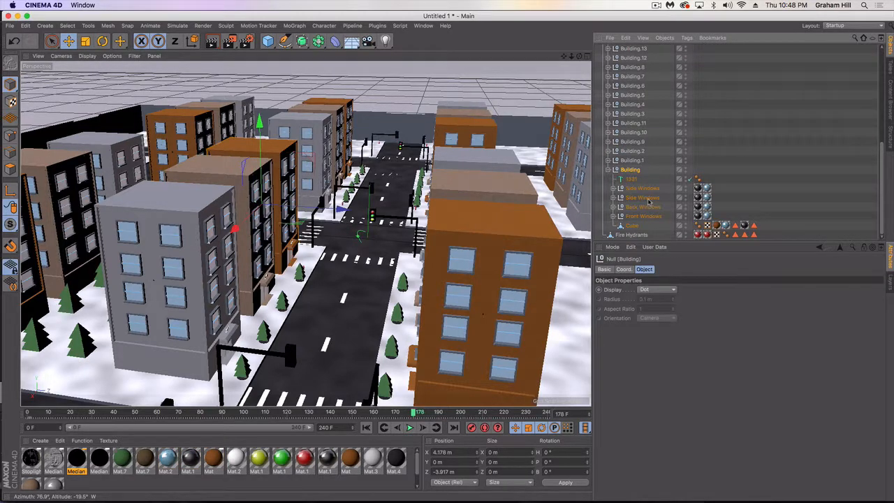
click(608, 169)
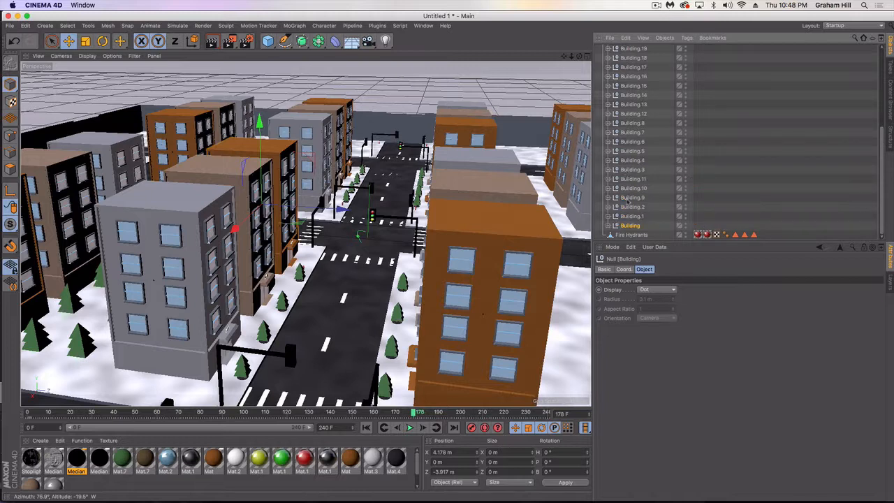
drag(630, 208, 638, 198)
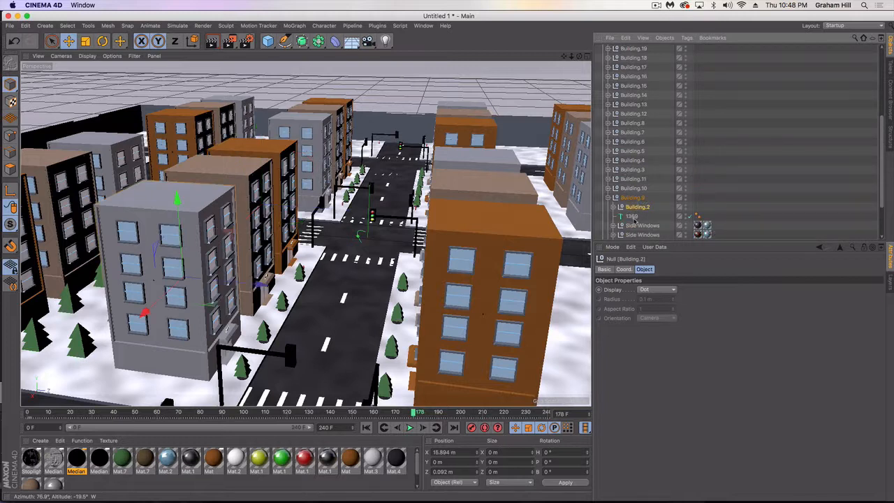
key(super+z)
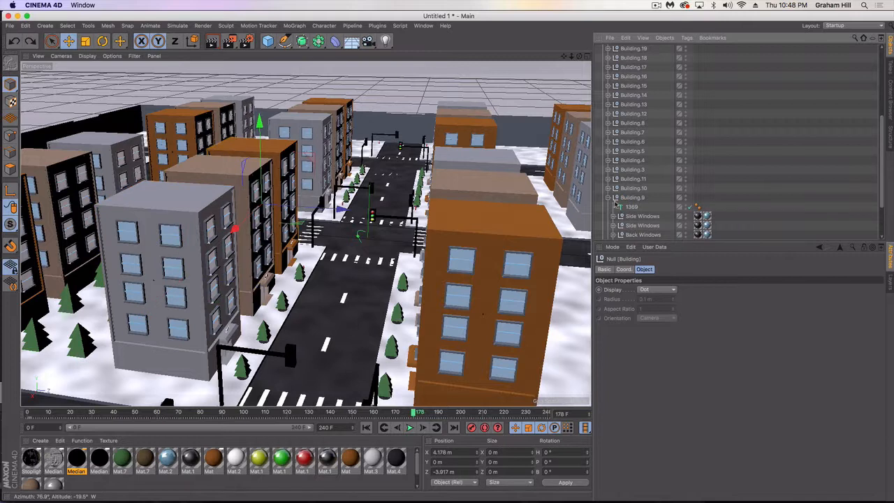
click(609, 198)
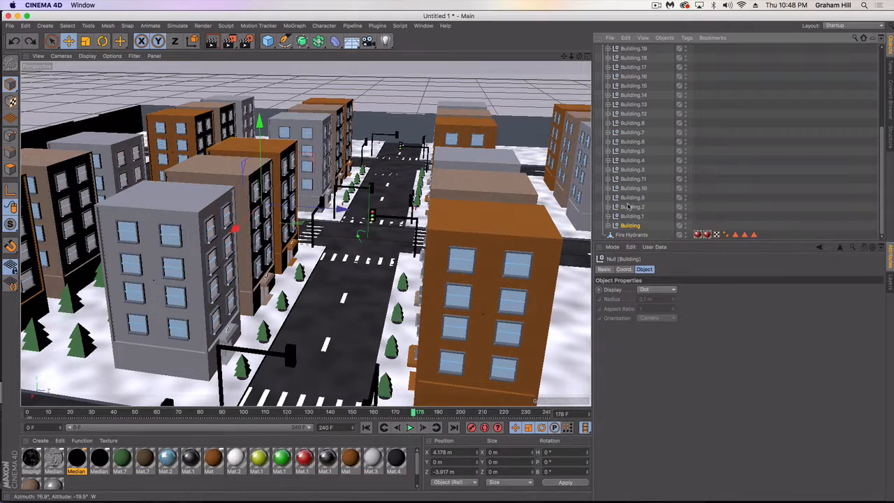
Merge the Building null and all its children into a single polygon object, deleting the originals
click(608, 227)
scroll(622, 204, down, 3)
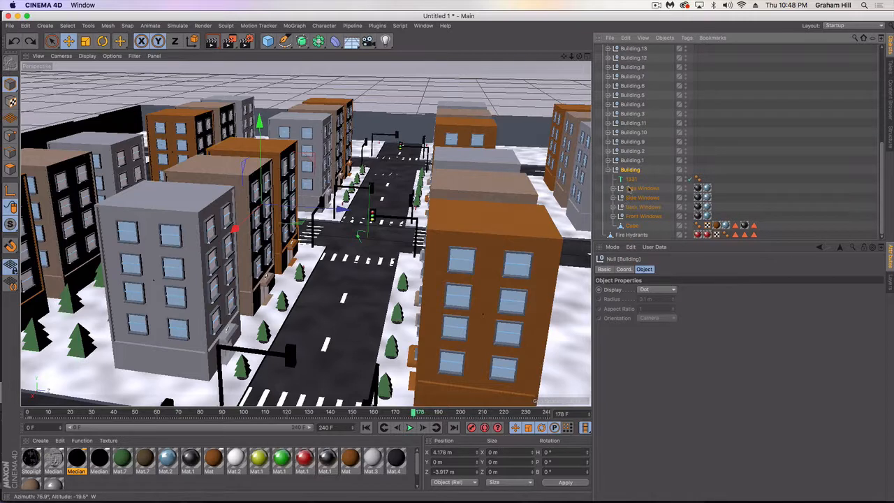
right_click(630, 171)
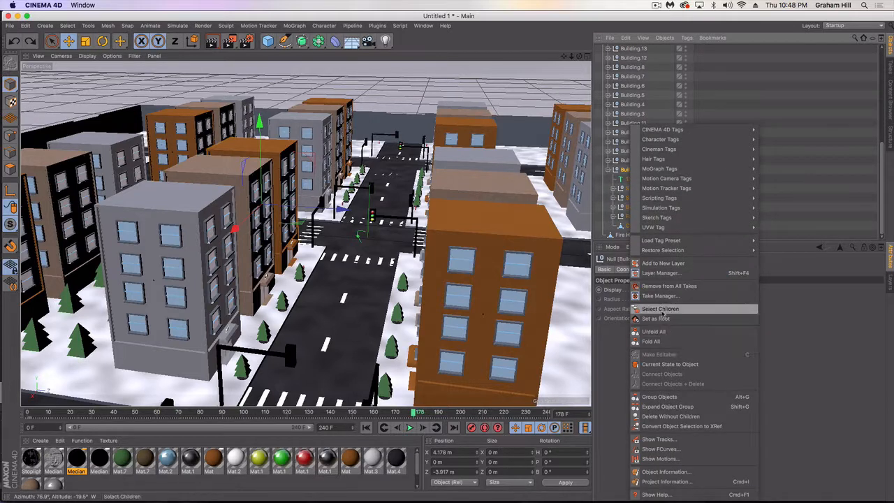
click(660, 309)
right_click(635, 176)
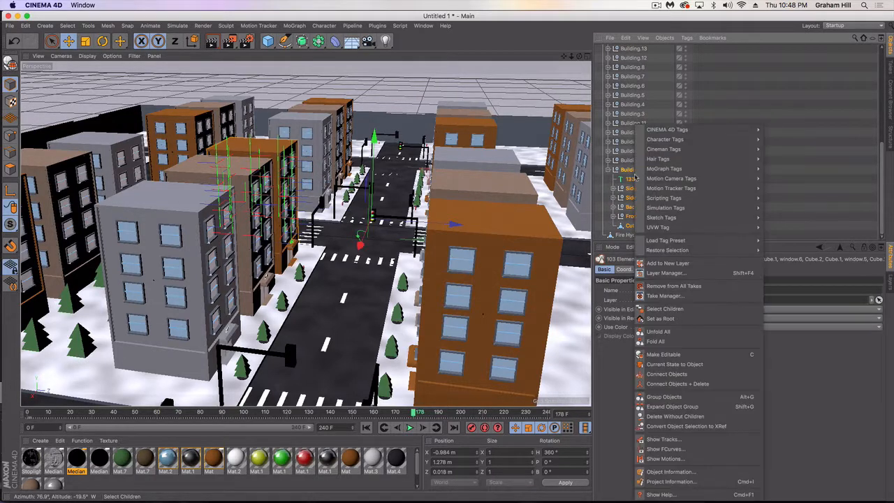
click(670, 384)
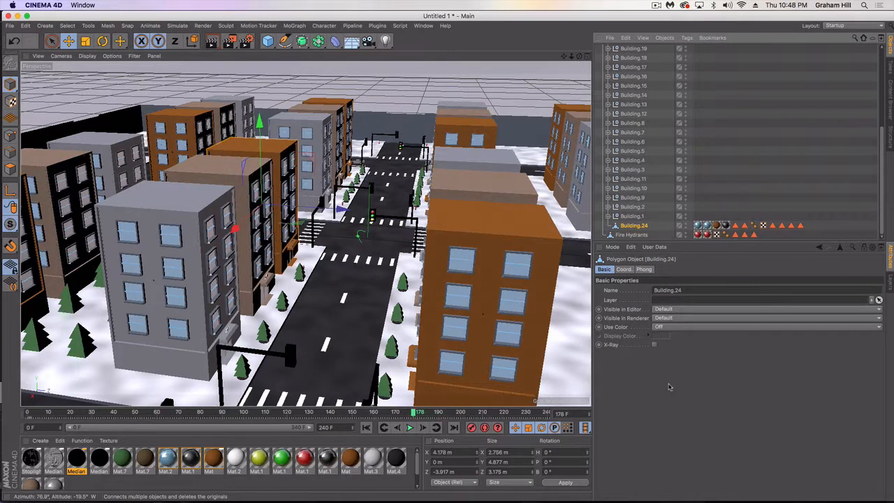
Merge the Building.1 null and all its children into a single polygon object, deleting the originals
mouse_move(281, 229)
alt+right_down()
mouse_move(294, 245)
mouse_move(286, 229)
alt+right_up()
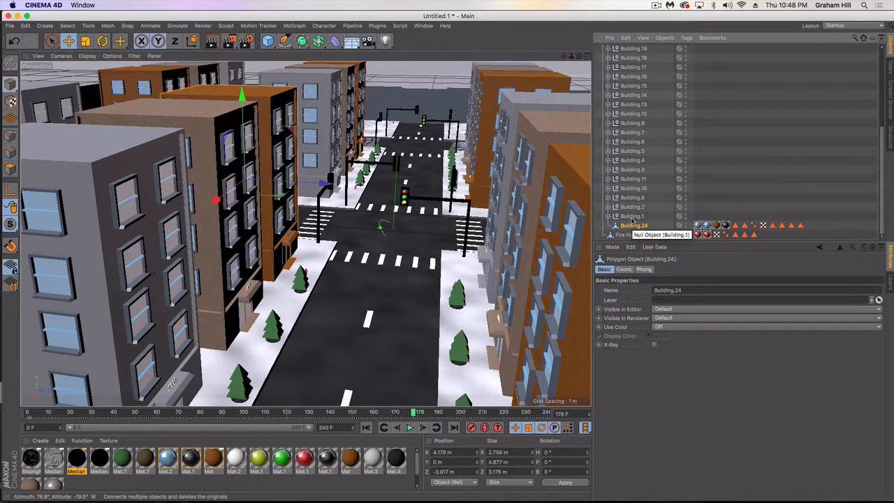
click(608, 217)
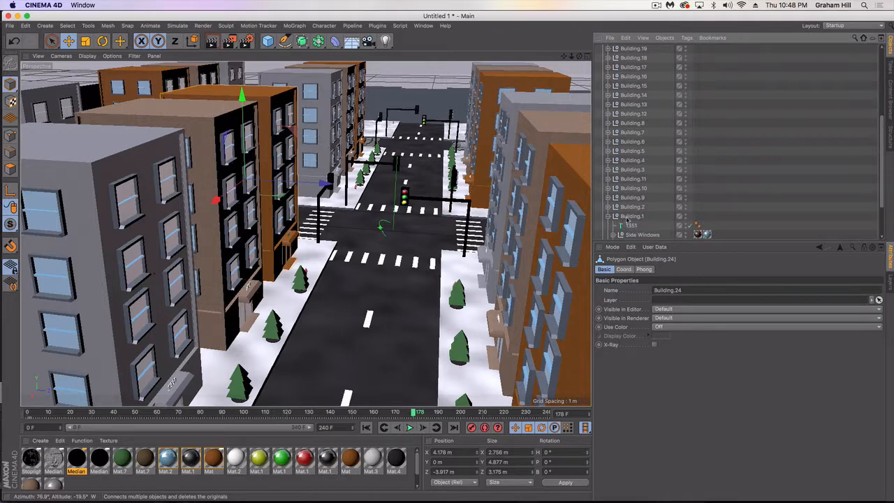
right_click(628, 218)
click(664, 306)
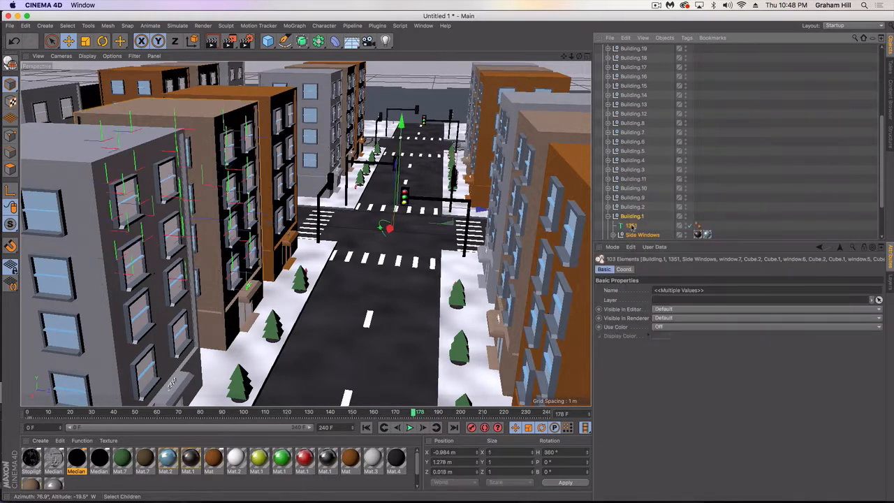
right_click(633, 228)
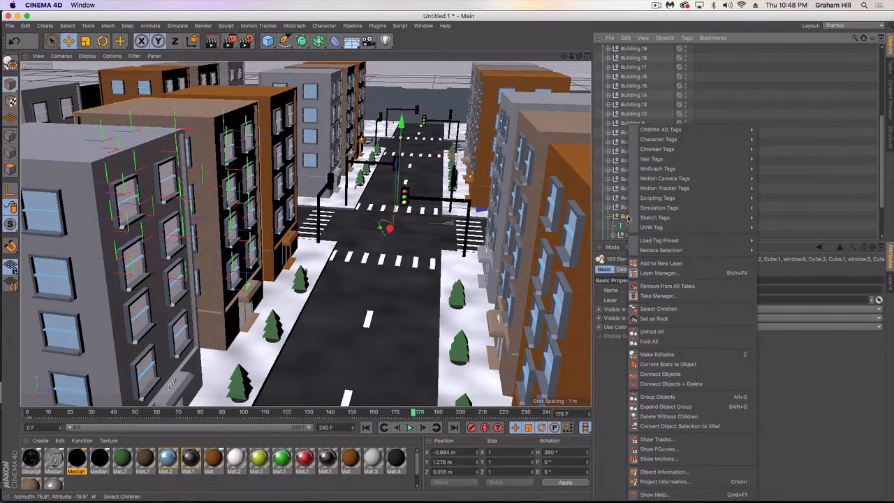
click(676, 384)
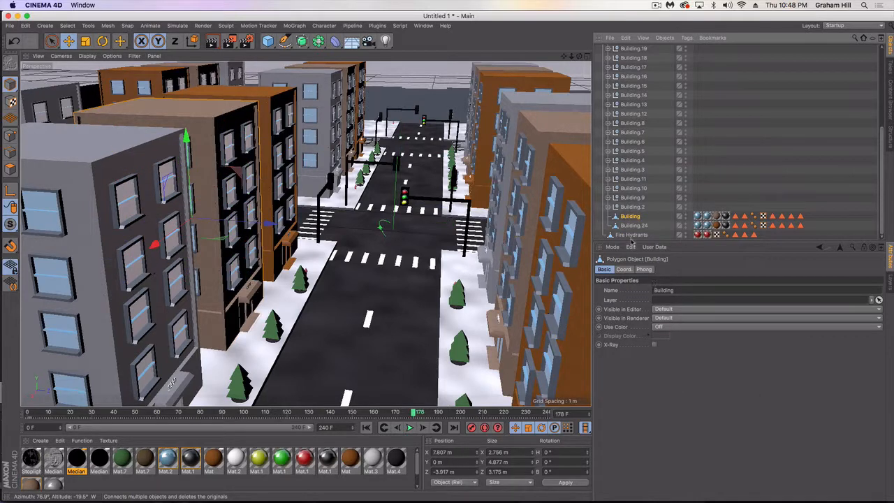
Merge the Building.2 null and all its children into a single polygon object, deleting the originals
right_click(625, 207)
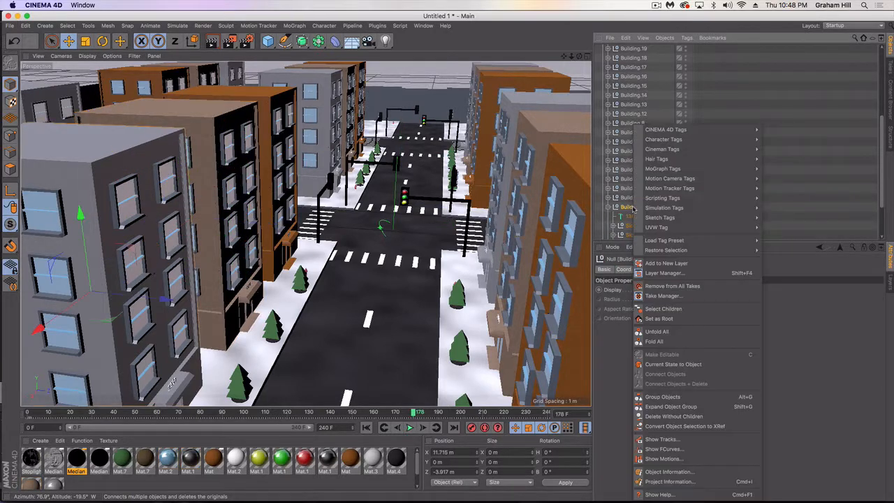
click(667, 309)
right_click(623, 209)
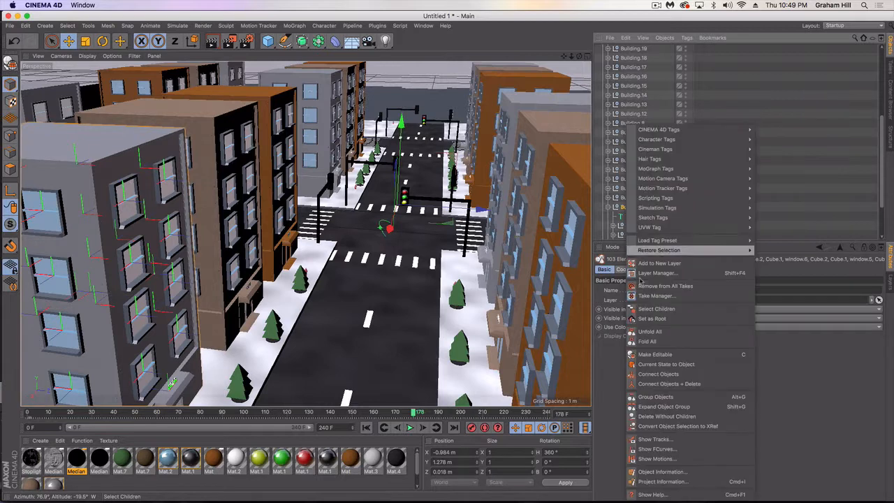
click(658, 384)
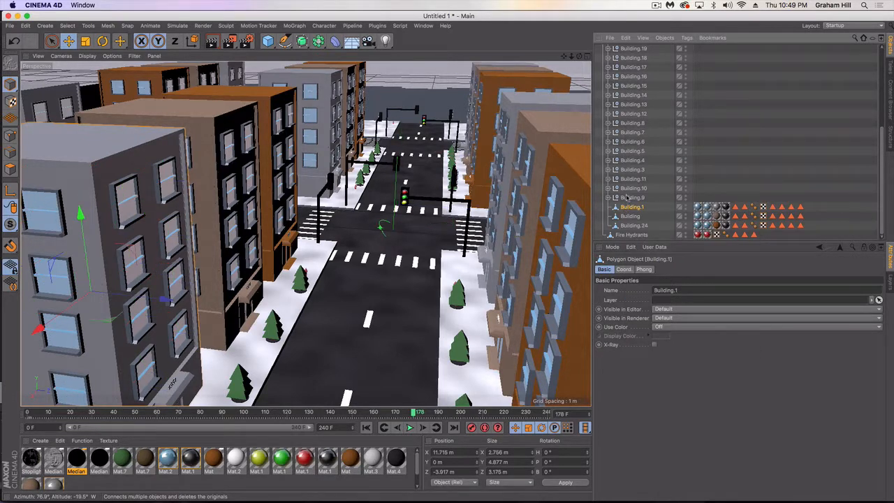
Delete all the unmerged building nulls from Building.9 up to Building.23, and inspect the three merged buildings along the street
scroll(624, 153, up, 5)
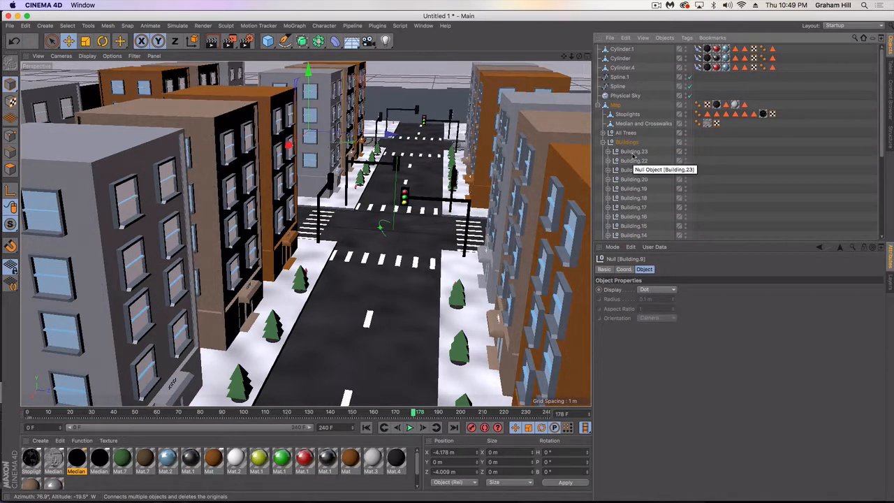
shift+click(634, 152)
key(Delete)
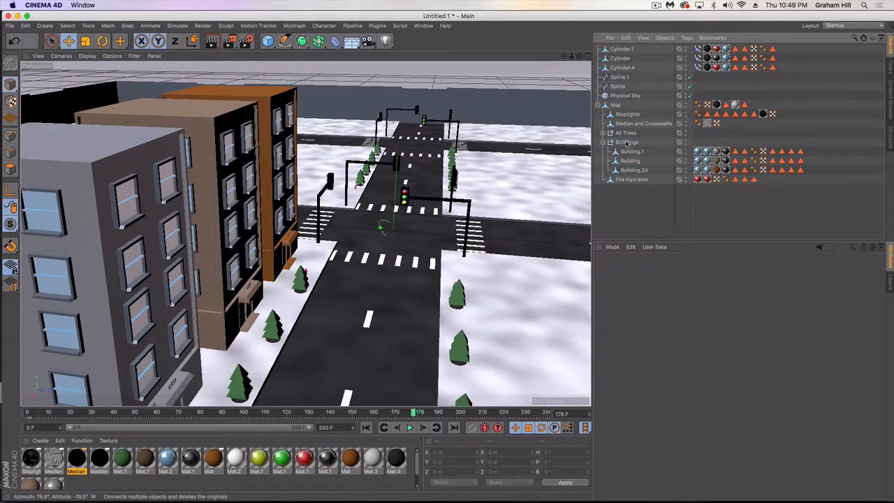
click(627, 143)
scroll(339, 237, down, 5)
alt+drag(347, 266, 240, 273)
scroll(264, 200, up, 3)
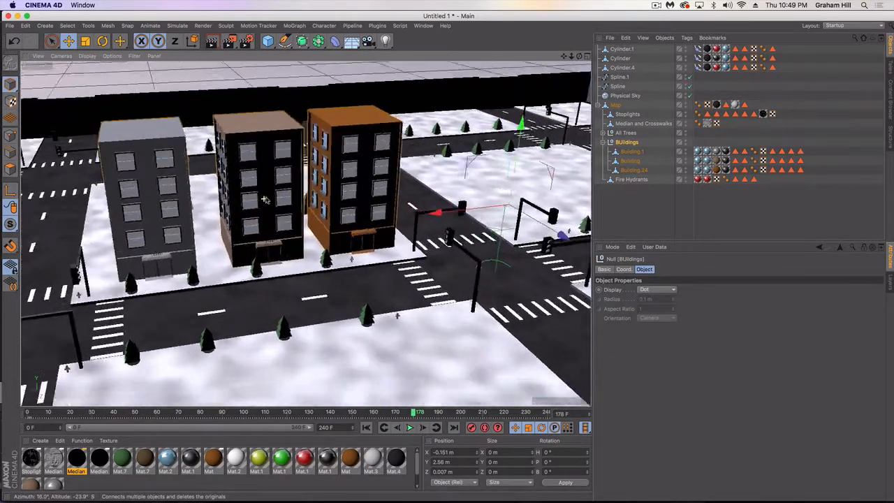
scroll(264, 199, up, 1)
click(633, 170)
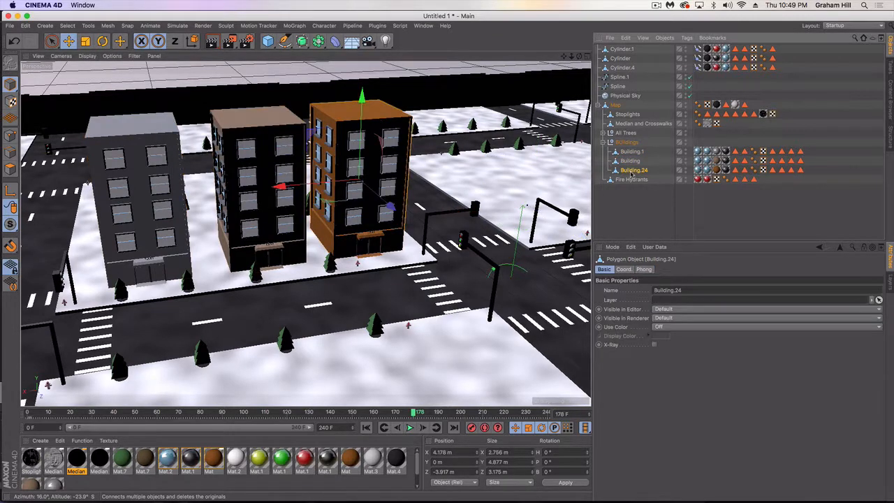
click(667, 38)
click(681, 122)
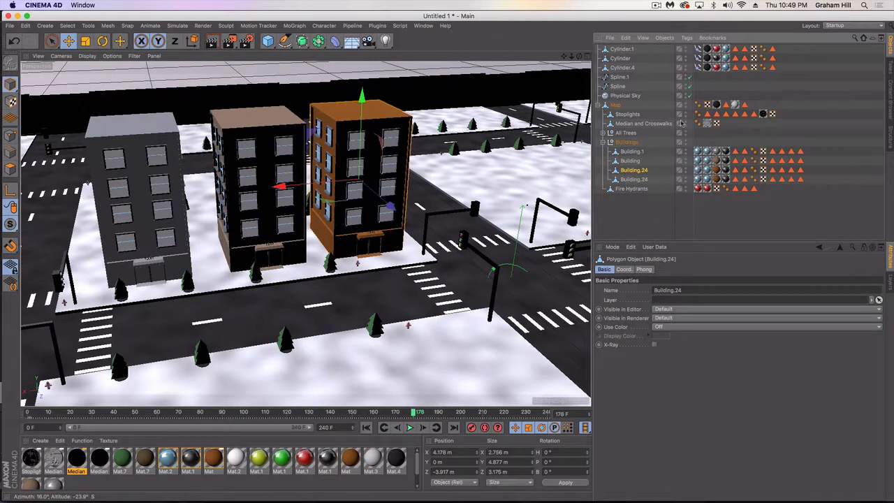
click(664, 38)
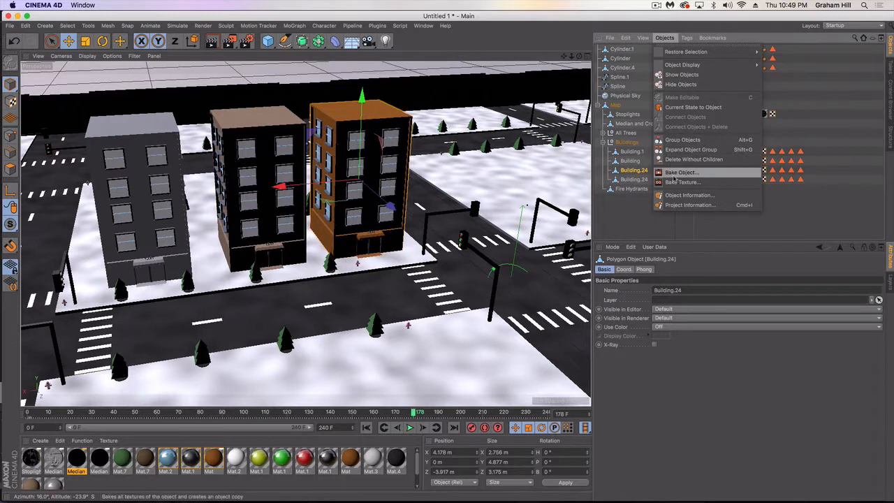
click(633, 180)
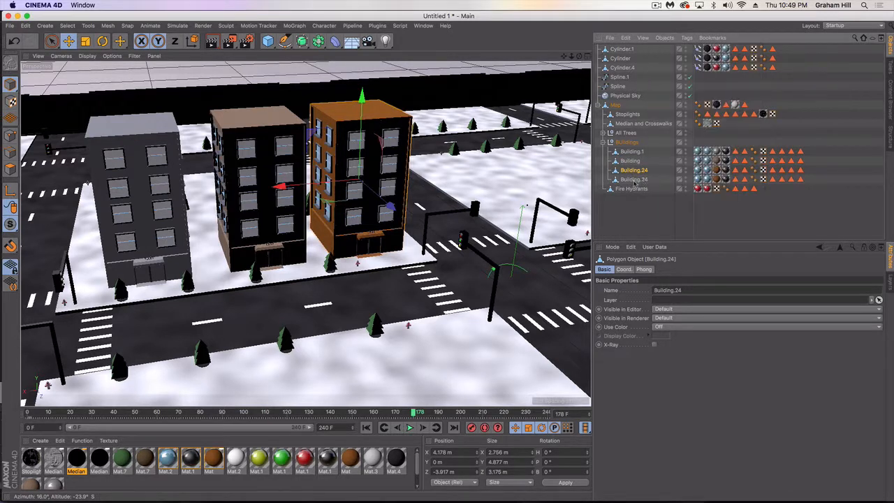
key(Delete)
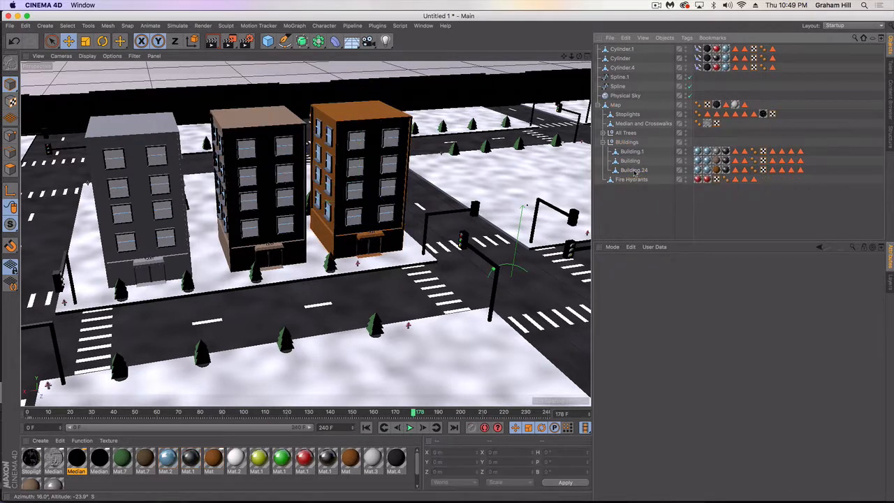
Bake the Building.24 object with Normals and Single Texture into the GameMap folder, and render the view to check it
click(634, 171)
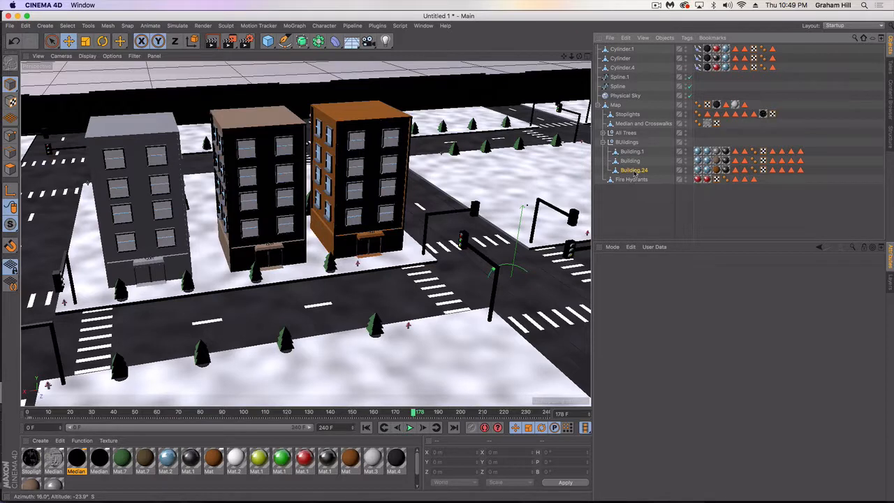
click(664, 39)
click(681, 172)
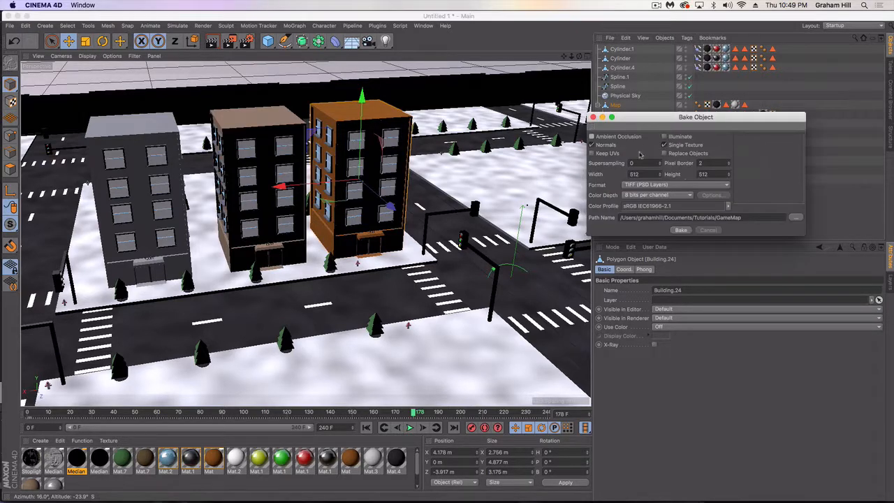
click(686, 231)
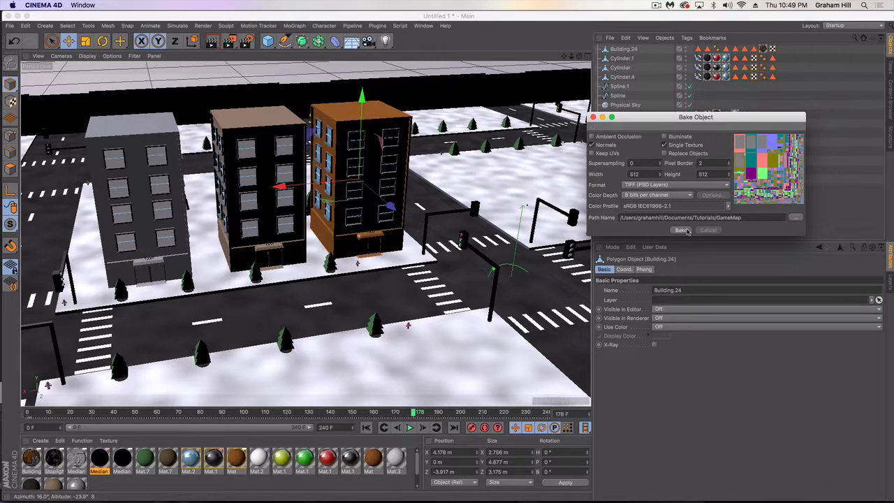
click(214, 44)
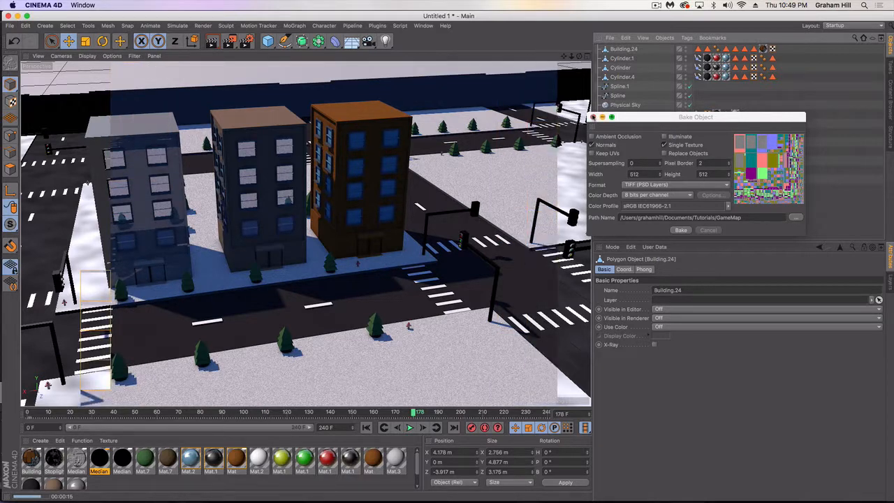
click(593, 117)
Bake the merged Building object with Normals and Single Texture into the GameMap folder
click(630, 170)
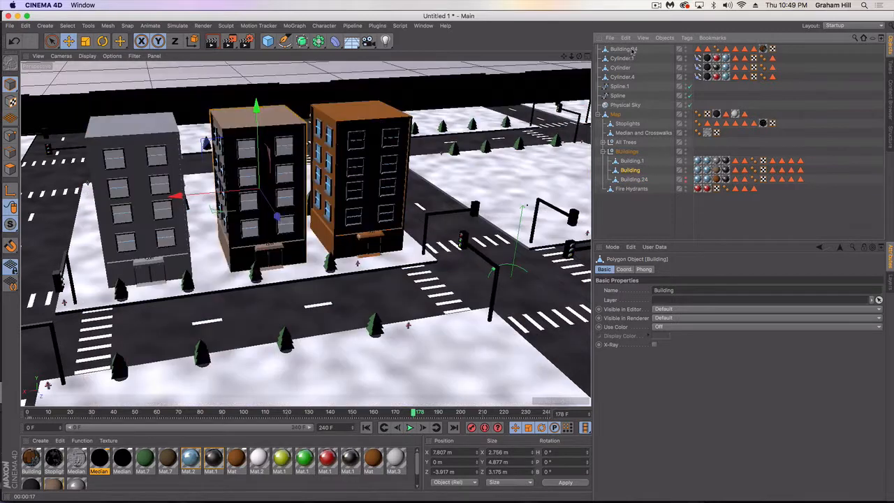
click(663, 37)
click(688, 172)
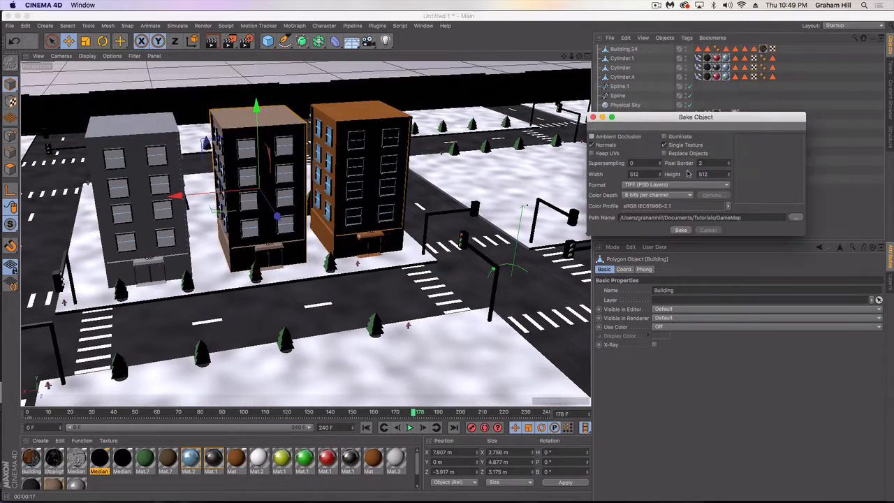
click(682, 231)
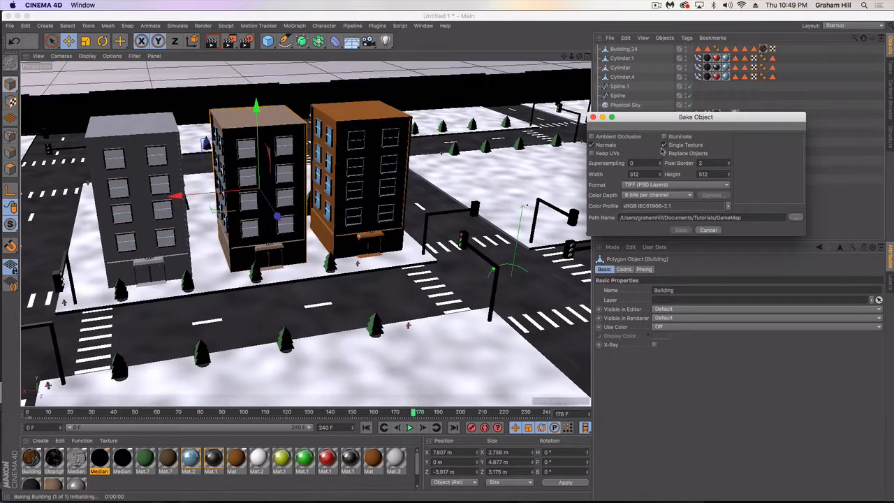
Bake the Building.1 object with Normals and Single Texture into the GameMap folder
click(593, 117)
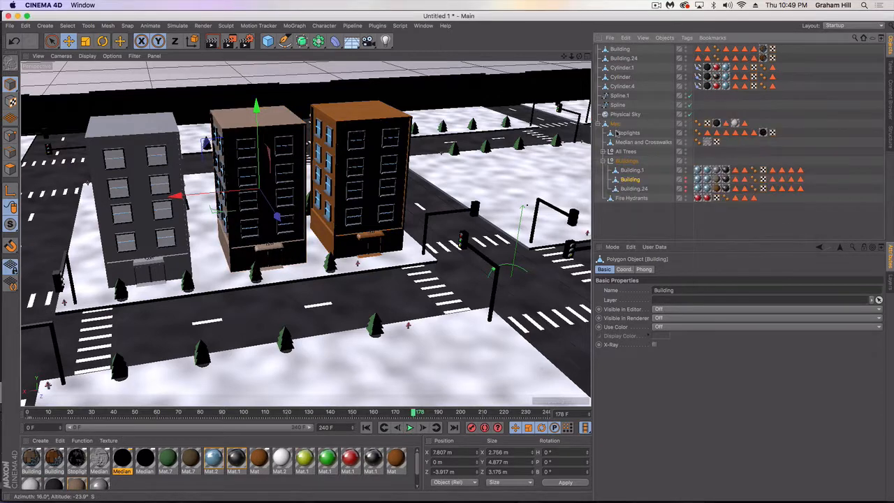
click(632, 170)
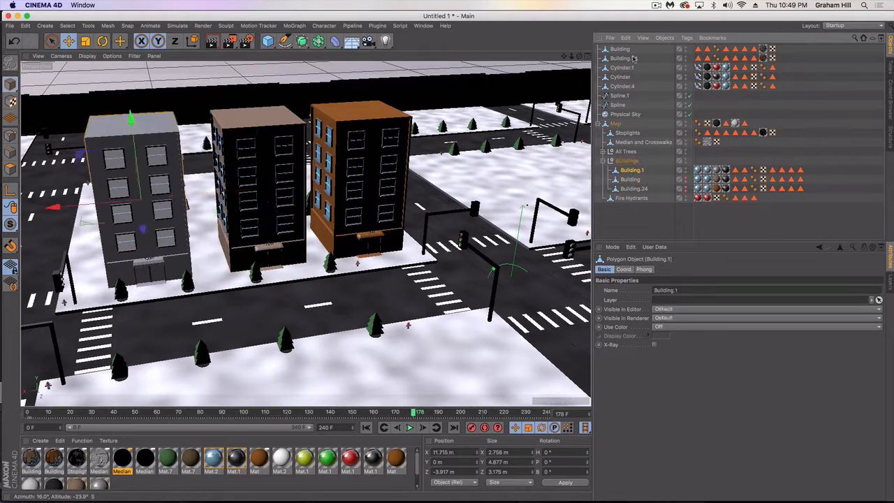
click(664, 38)
click(687, 173)
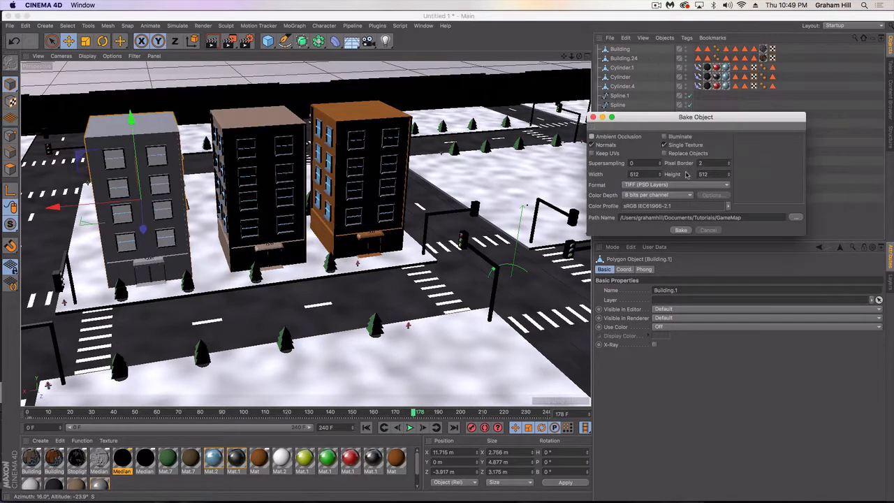
click(681, 230)
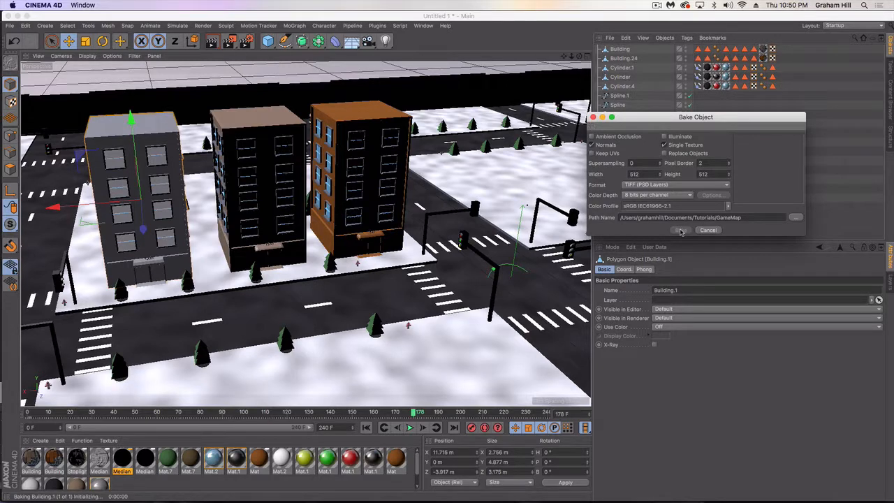
click(593, 117)
Delete the old BUildings null with its originals, and move the three baked building objects into the Map object
click(626, 171)
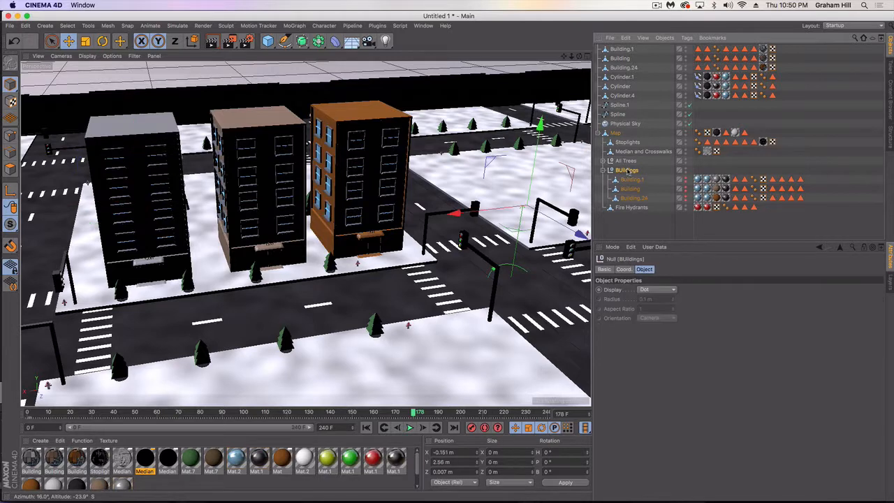
key(Delete)
click(621, 49)
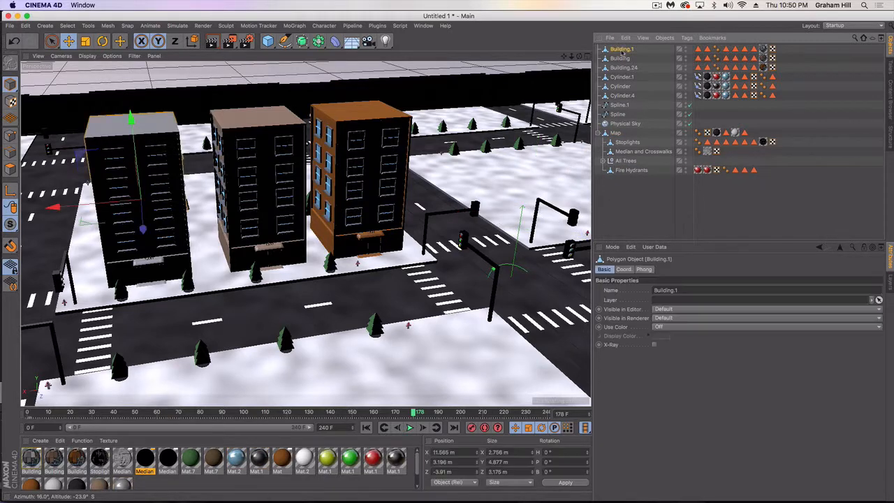
shift+click(624, 67)
drag(615, 121, 626, 137)
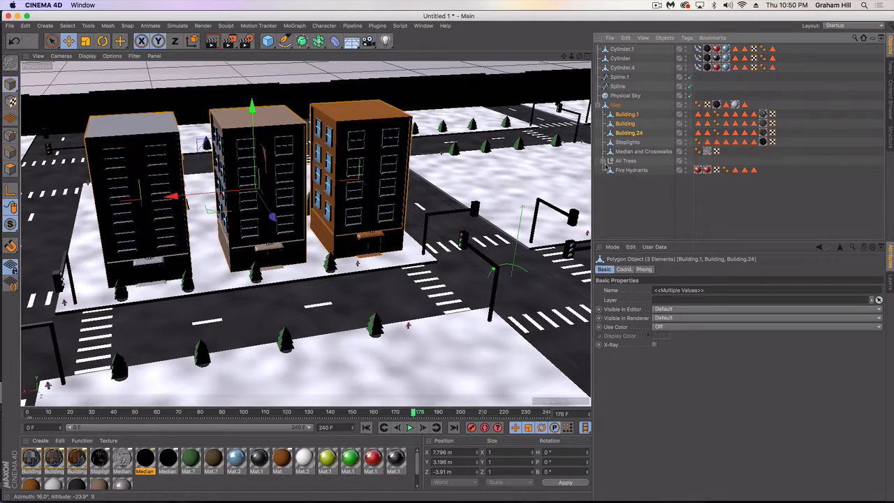
Make the Extrude object inside the street tree.1 null of the All Trees group editable
click(626, 161)
click(605, 160)
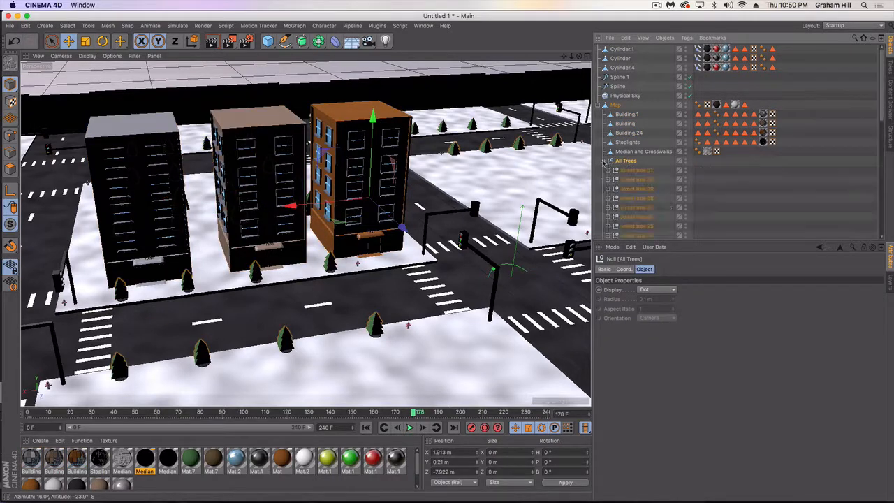
scroll(612, 171, down, 5)
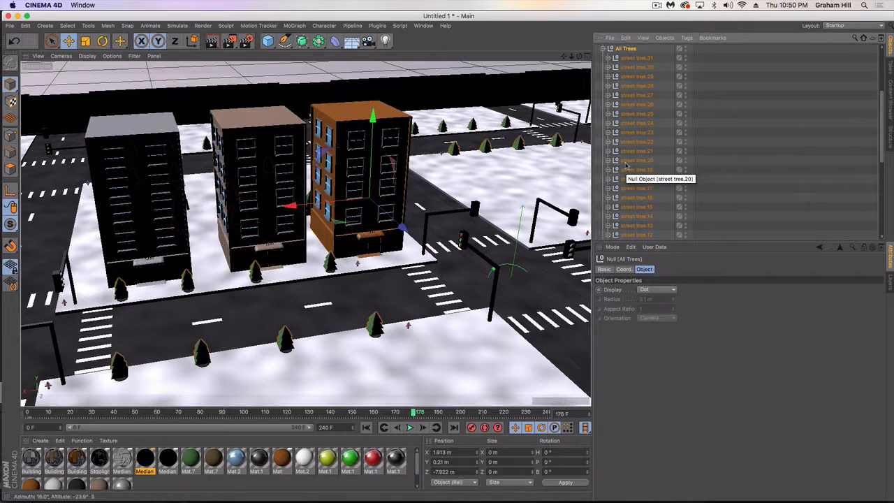
scroll(626, 165, down, 3)
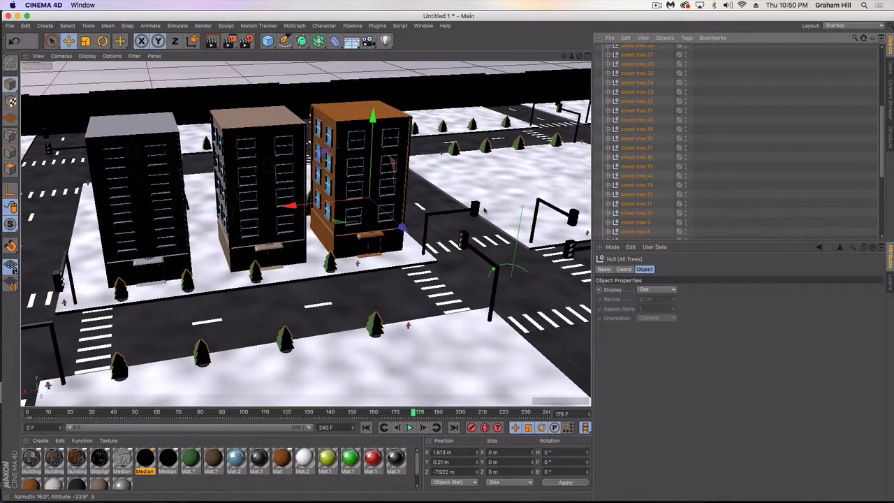
scroll(485, 211, down, 3)
alt+middle_drag(485, 212, 443, 222)
alt+drag(442, 225, 457, 240)
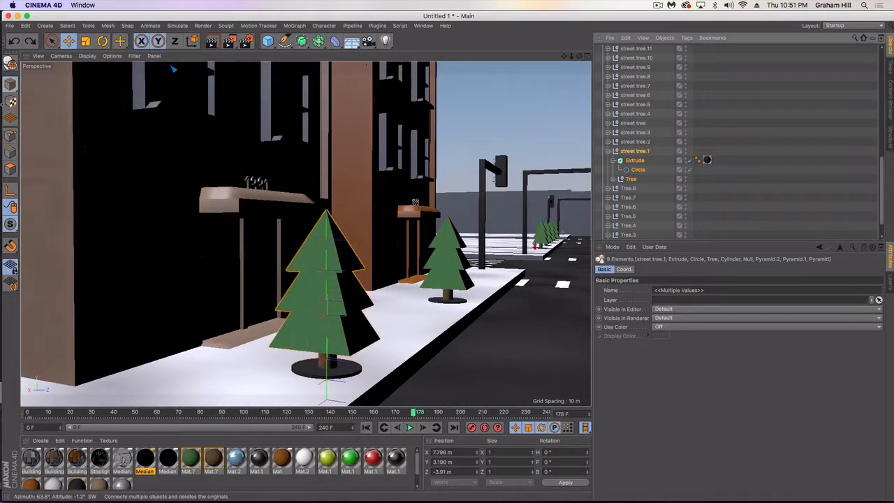
click(9, 62)
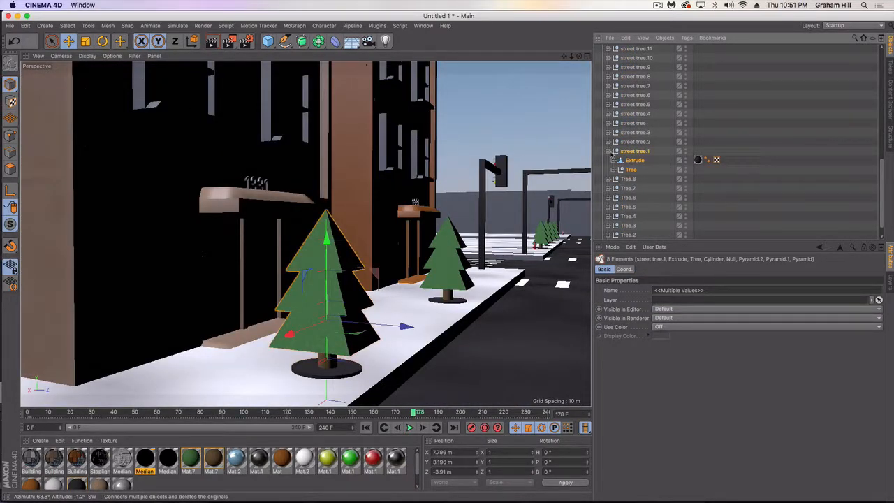
Try to merge street tree.1 and its children into one polygon object, deleting the originals, and undo the merge
right_click(628, 167)
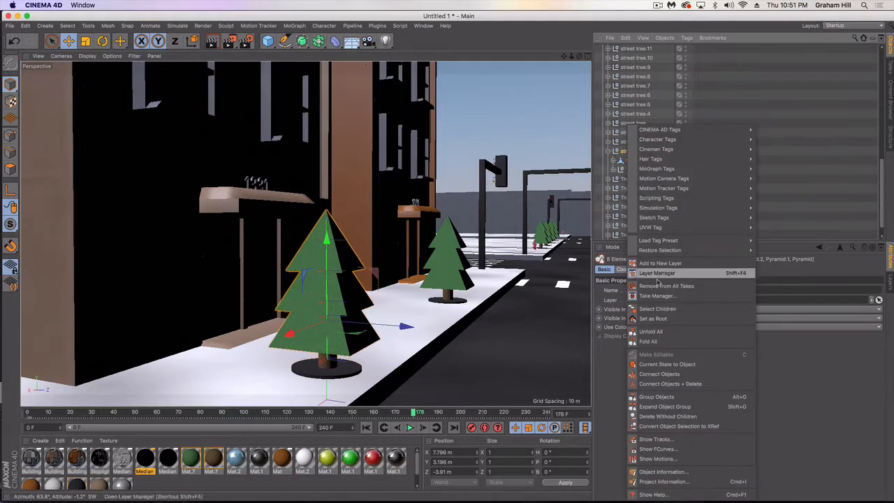
click(657, 309)
right_click(628, 149)
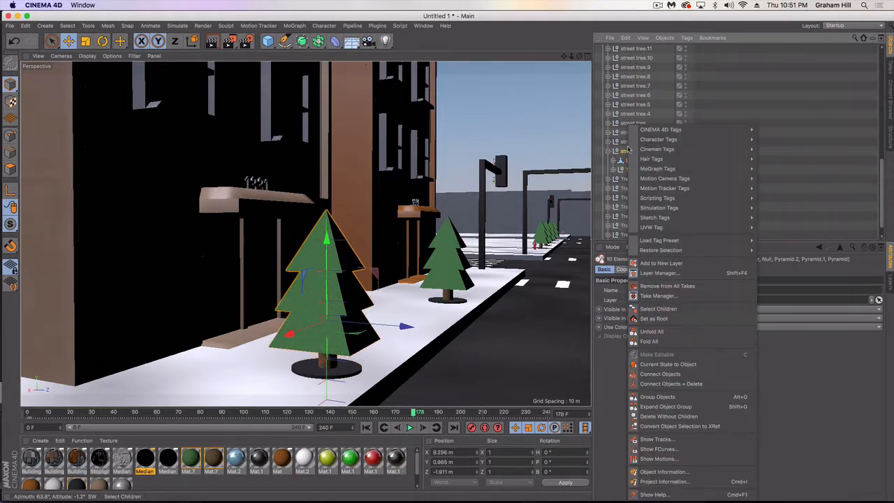
click(657, 383)
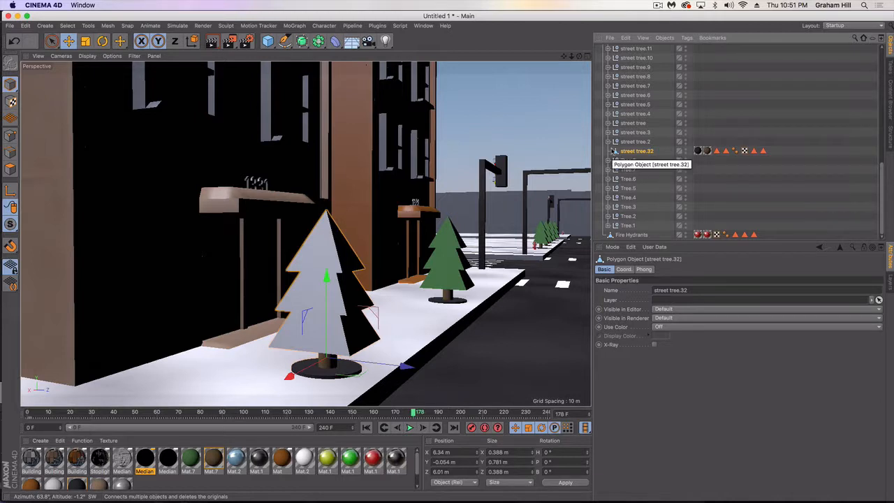
key(super+z)
Unfold the Tree and Null groups in street tree.1, retry merging everything with Connect Objects + Delete, and undo it
click(613, 169)
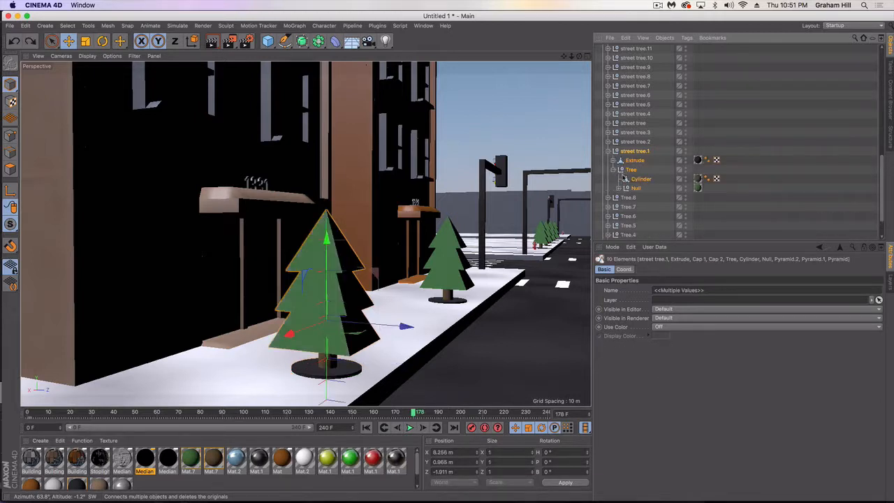
click(620, 188)
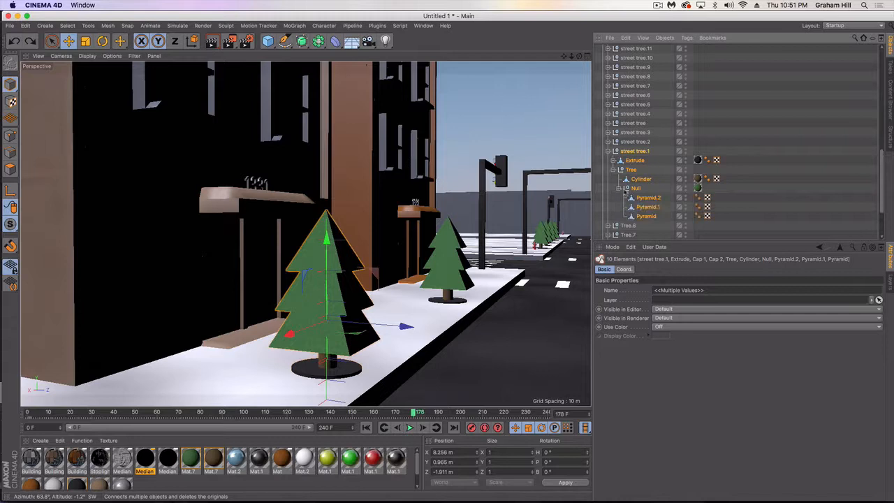
right_click(634, 152)
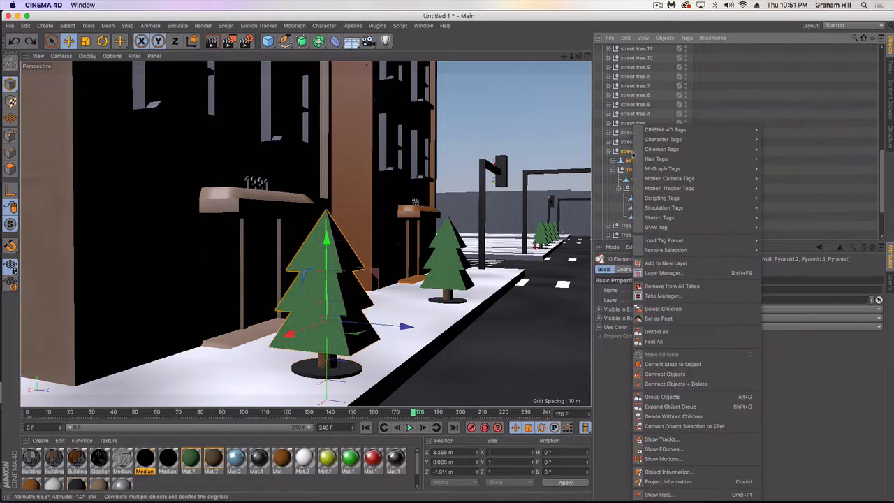
click(649, 312)
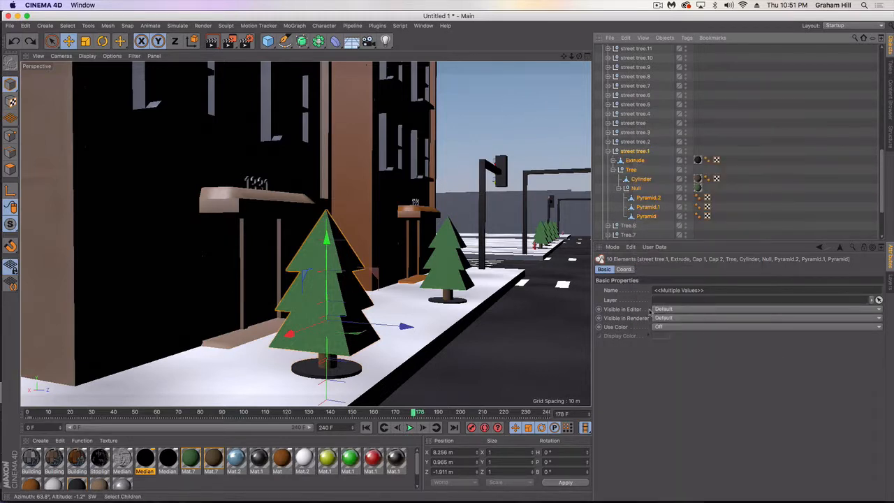
right_click(635, 159)
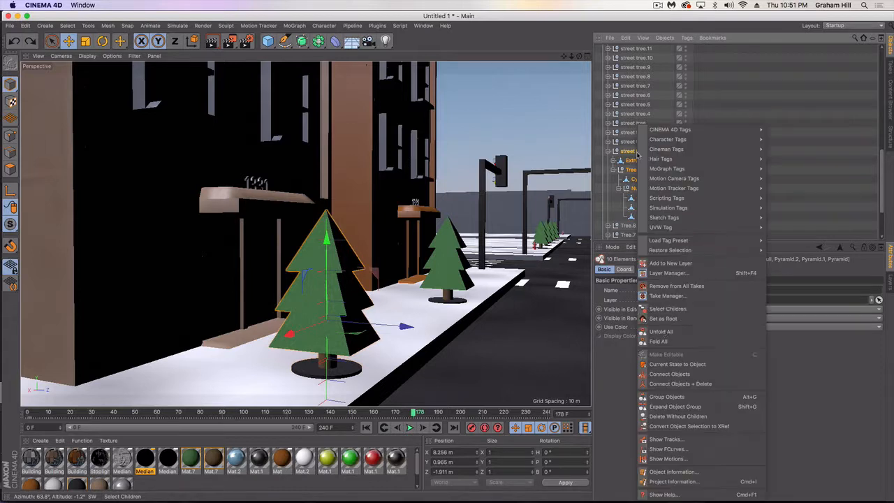
click(670, 384)
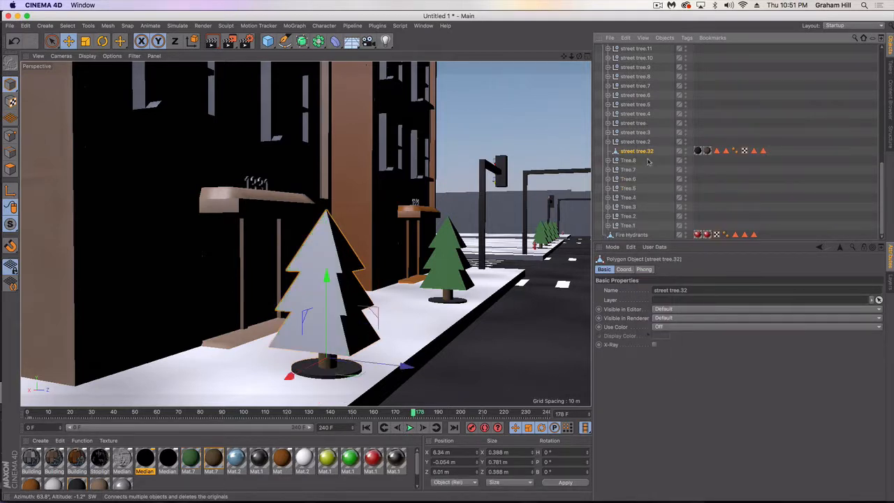
key(super+z)
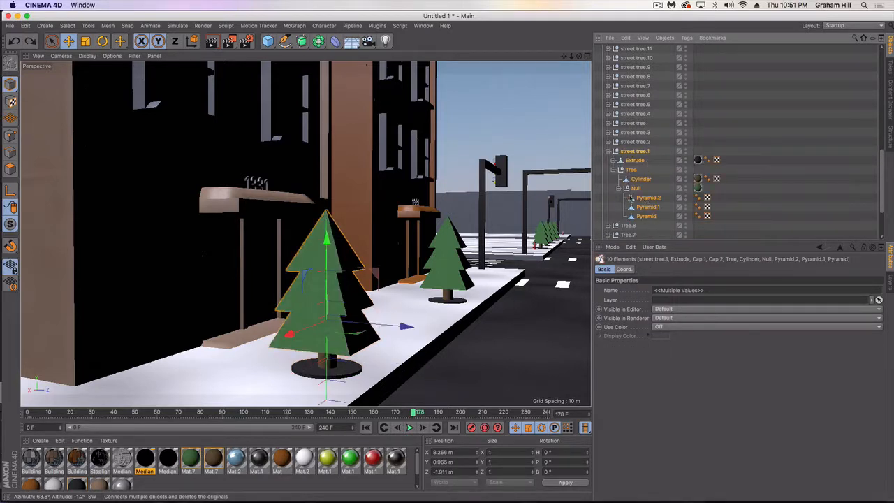
Merge the Null inside street tree.1's Tree group with its three pyramids into one polygon object, deleting the originals
click(621, 189)
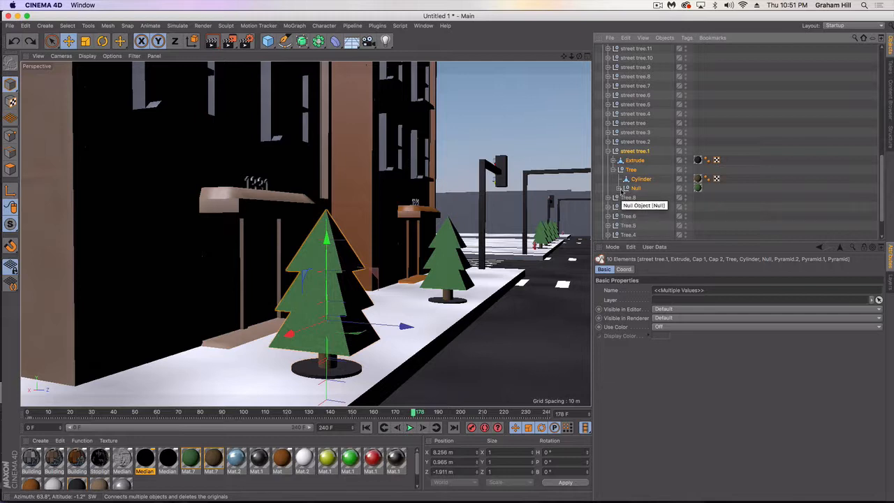
click(621, 189)
right_click(637, 191)
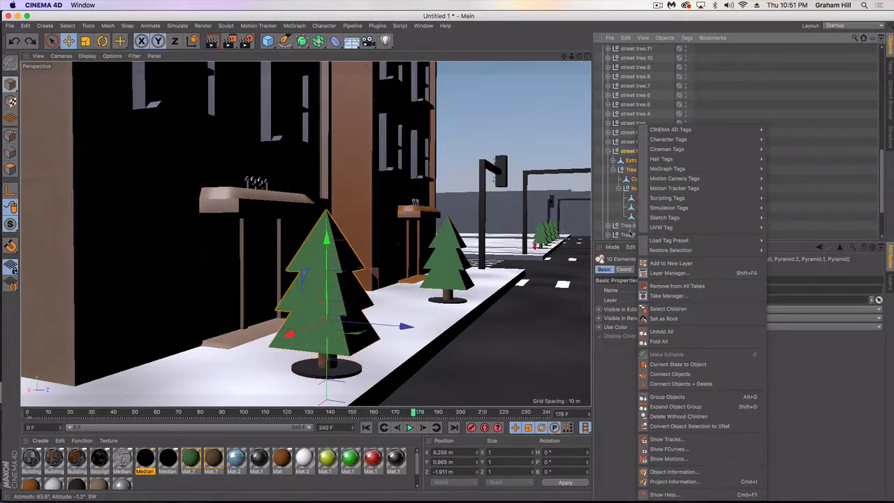
click(630, 230)
click(647, 198)
click(636, 189)
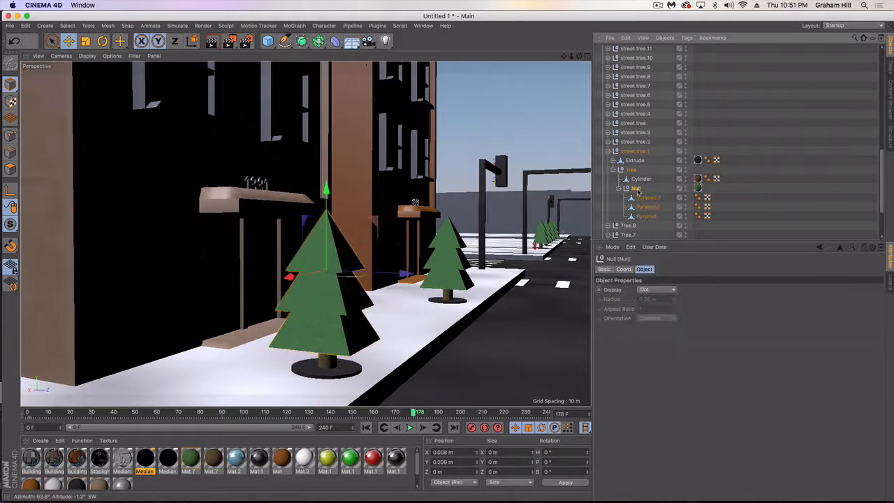
right_click(637, 189)
click(668, 308)
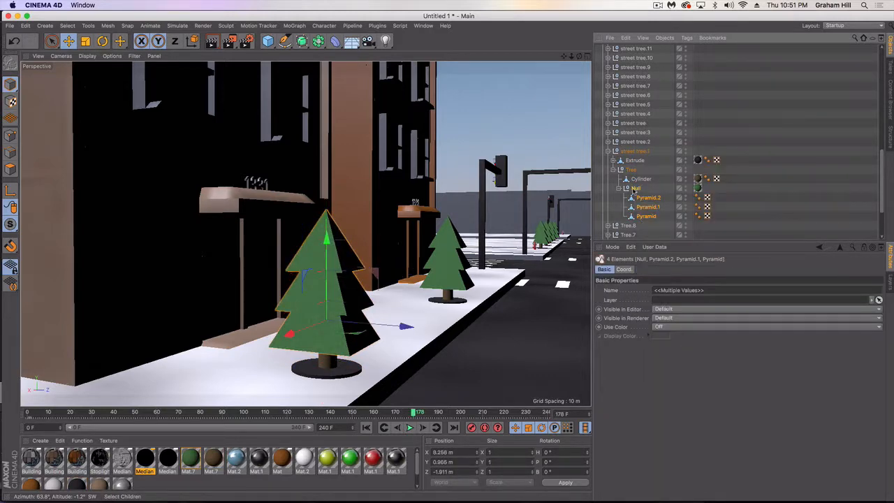
right_click(635, 190)
click(671, 382)
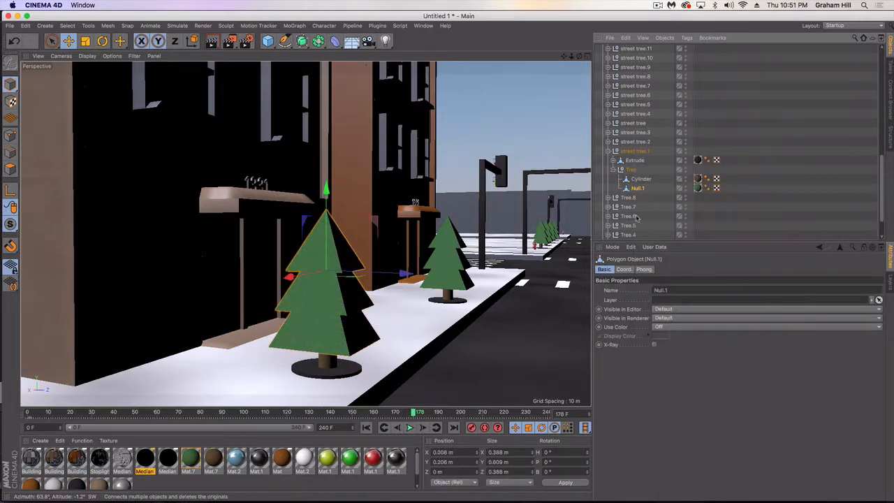
Merge street tree.1's Tree null with its cylinder trunk and merged foliage into one polygon object, deleting the originals
click(614, 170)
click(613, 170)
click(626, 169)
right_click(626, 170)
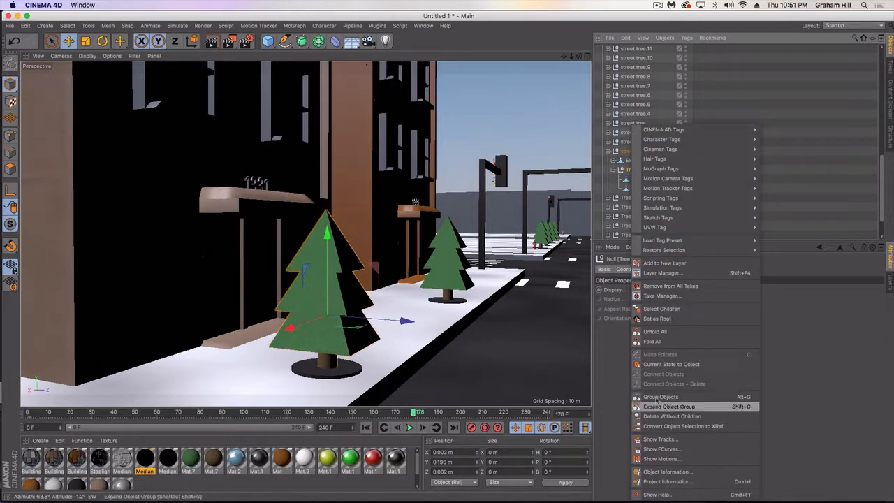
click(660, 309)
right_click(635, 175)
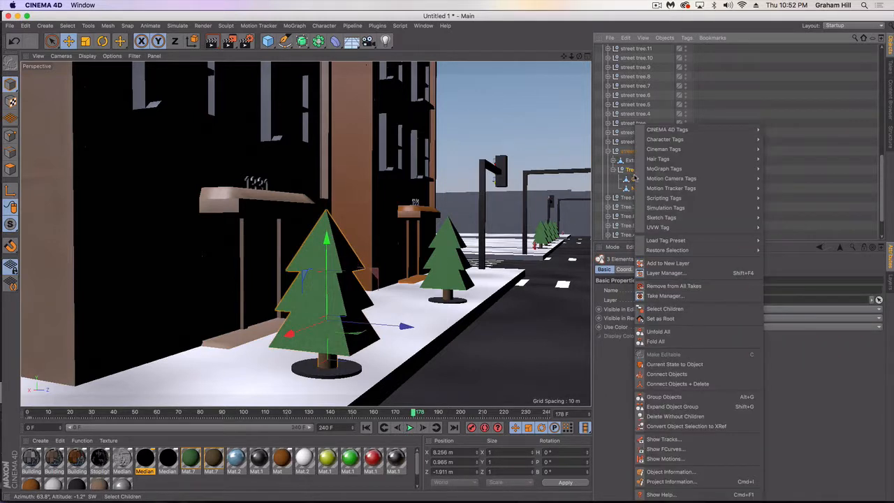
click(665, 385)
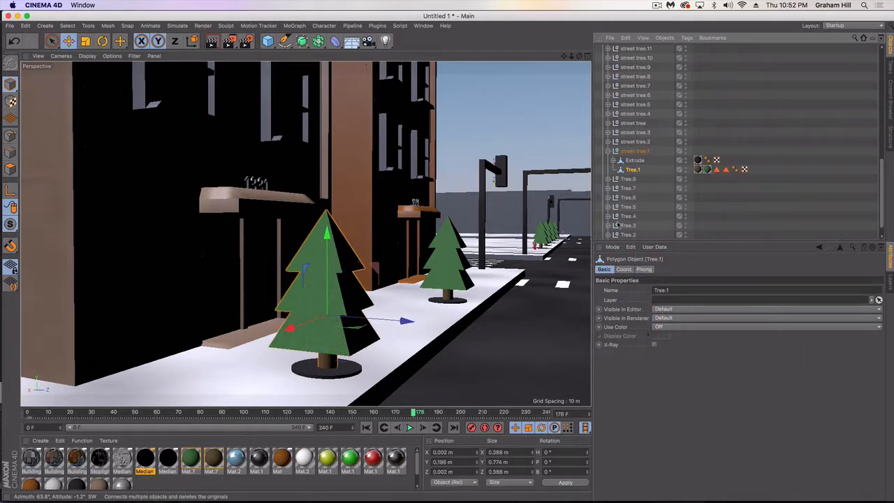
Merge street tree.1's Extrude object with Cap 1 and Cap 2 into one polygon object, deleting the originals
click(612, 160)
click(632, 160)
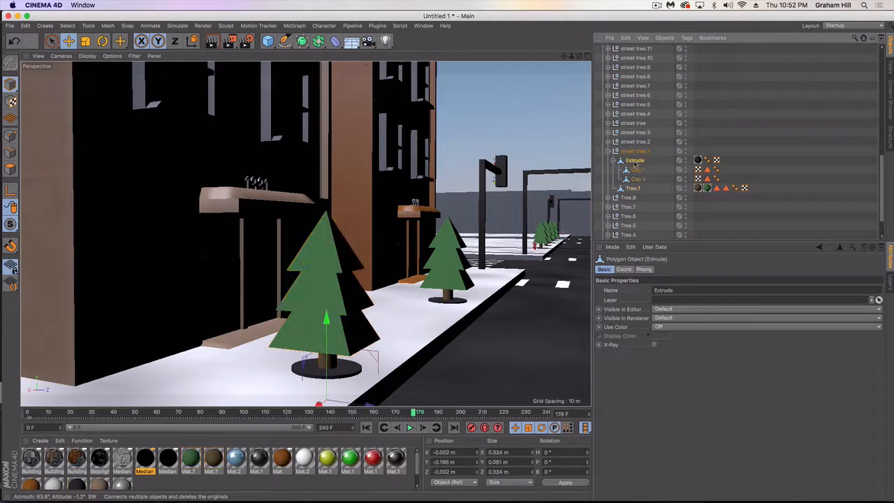
right_click(634, 161)
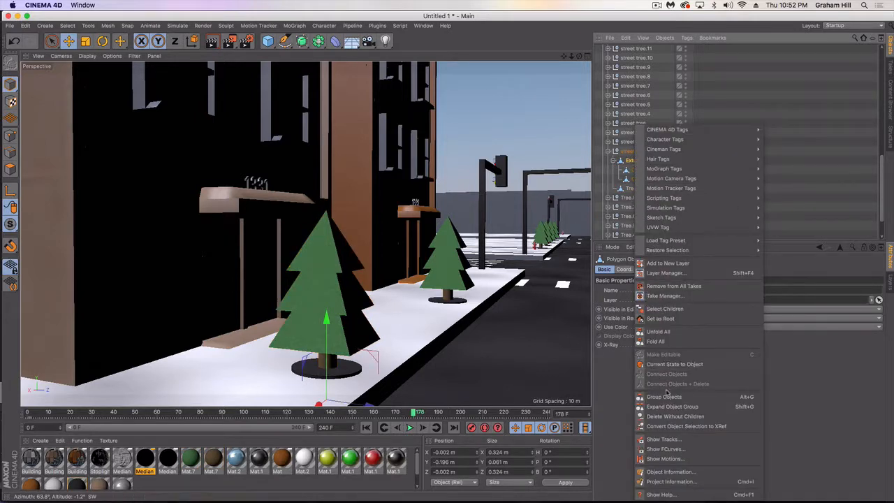
click(664, 309)
right_click(637, 170)
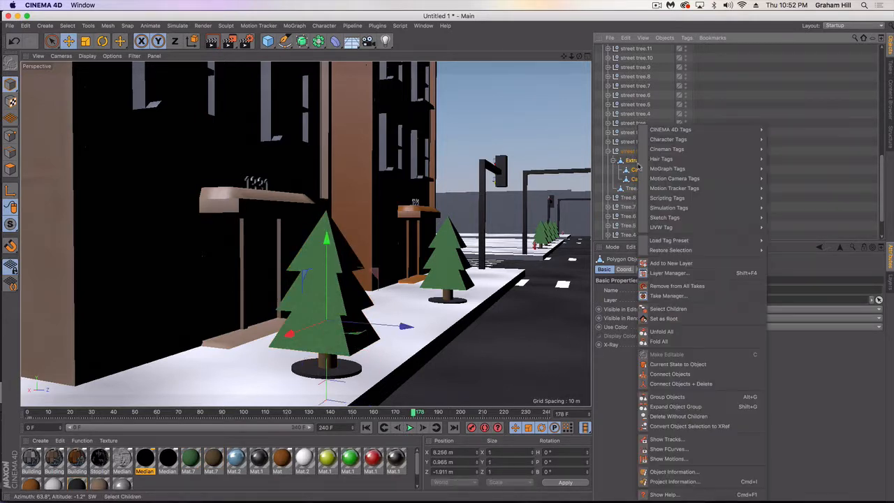
click(671, 383)
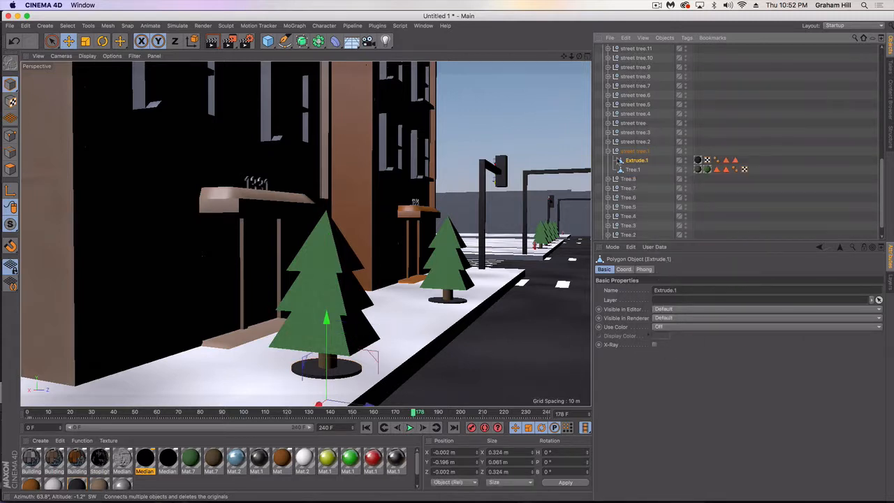
Merge the street tree.1 null with its Extrude.1 and Tree.1 children into one polygon object, deleting the originals
click(628, 152)
right_click(631, 152)
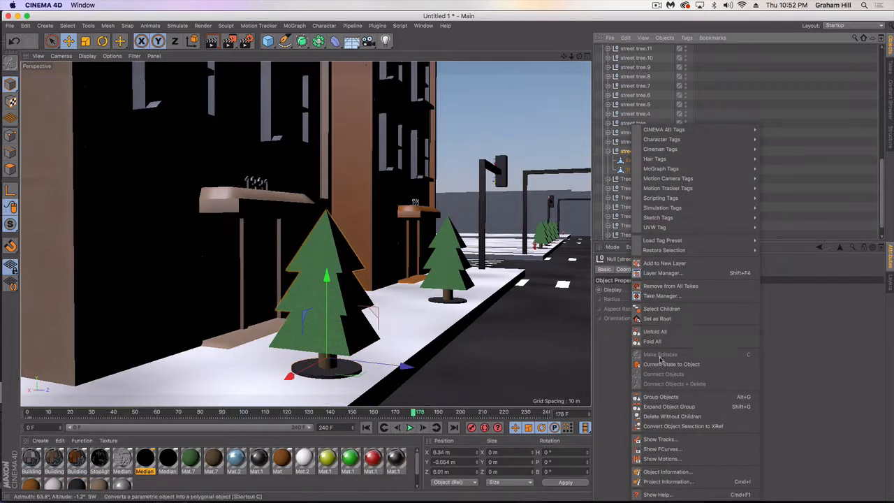
click(658, 308)
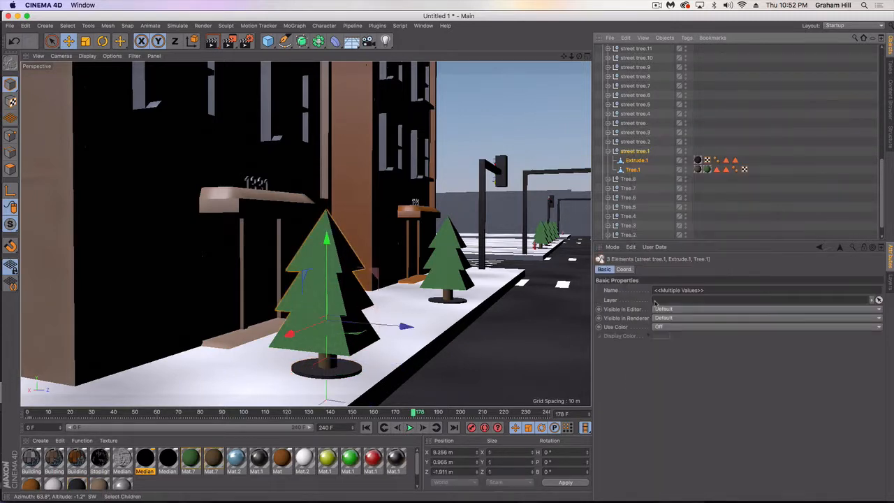
right_click(639, 154)
click(663, 390)
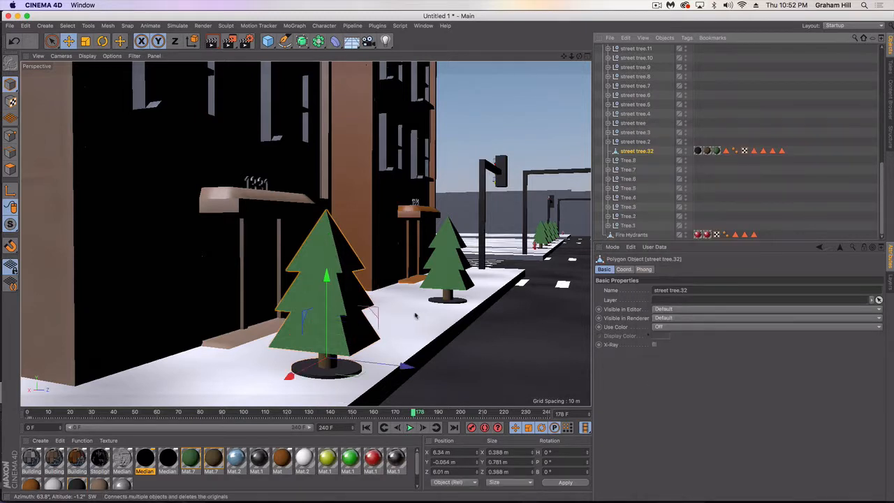
Delete the unmerged nulls from street tree.2 through street tree.31 in the All Trees group
click(647, 142)
scroll(646, 147, up, 5)
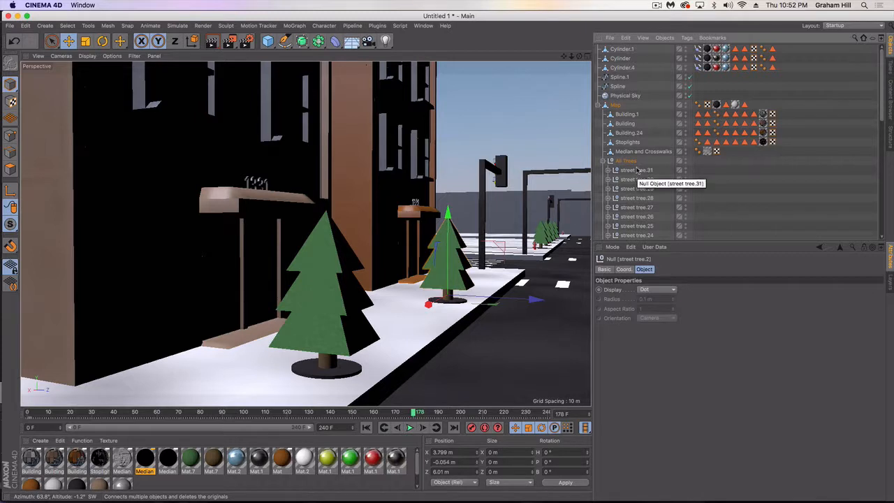
shift+click(637, 170)
key(Delete)
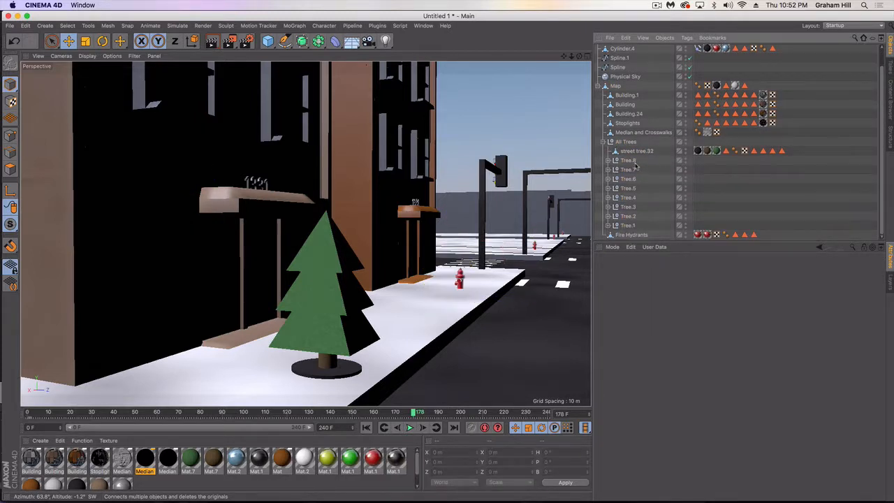
Delete the remaining nulls Tree.8 through Tree.1 from the All Trees group, keeping only the merged street tree.32
click(633, 161)
click(607, 161)
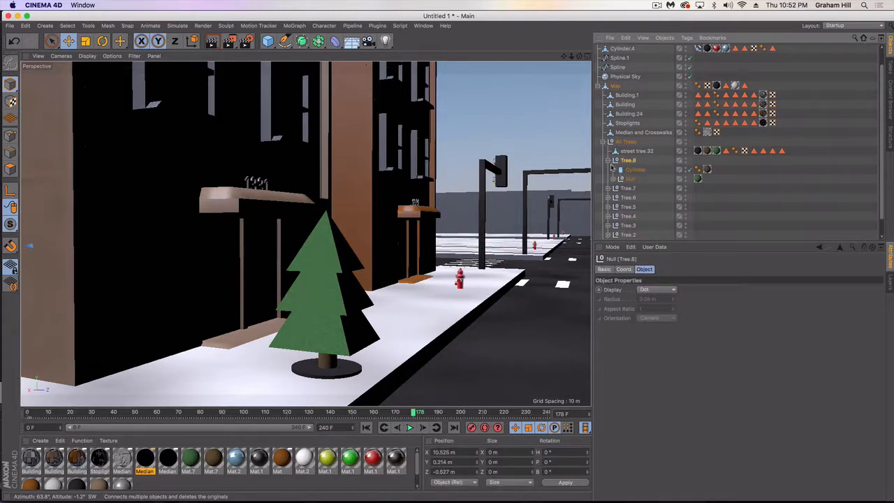
click(607, 161)
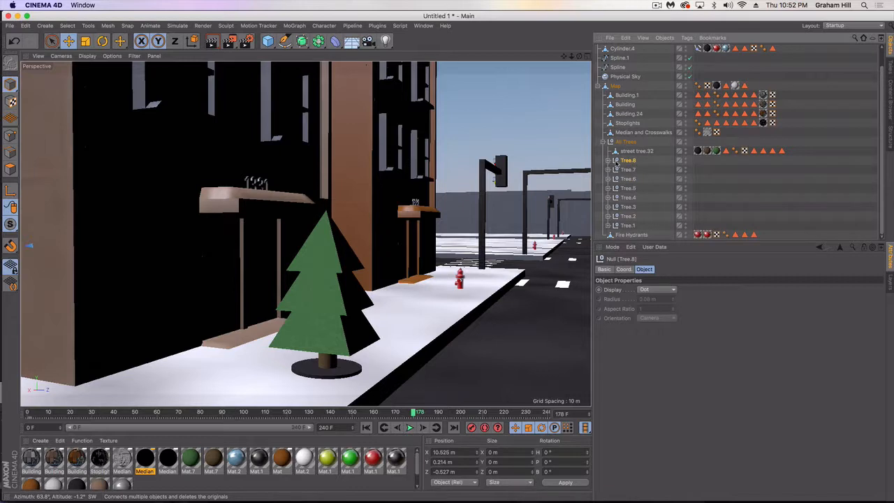
shift+click(626, 224)
key(Delete)
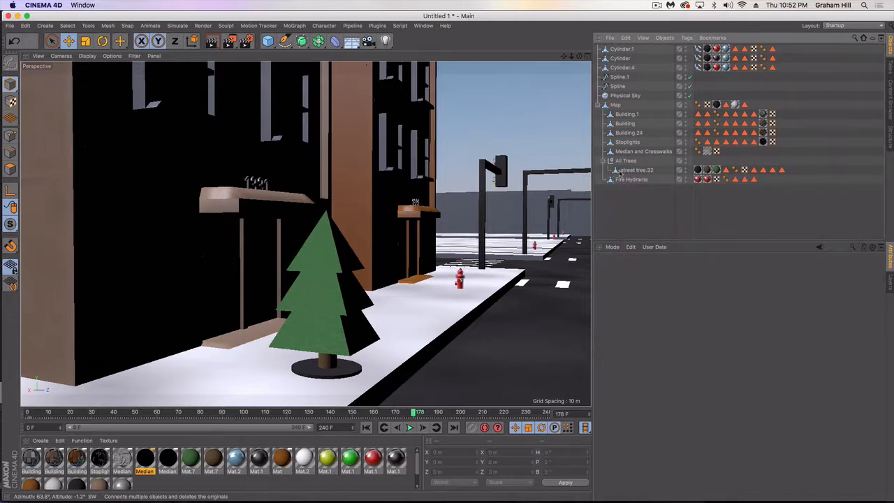
Bake street tree.32 with Normals and Single Texture enabled to a 512 × 512 TIFF (PSD Layers) texture
click(633, 170)
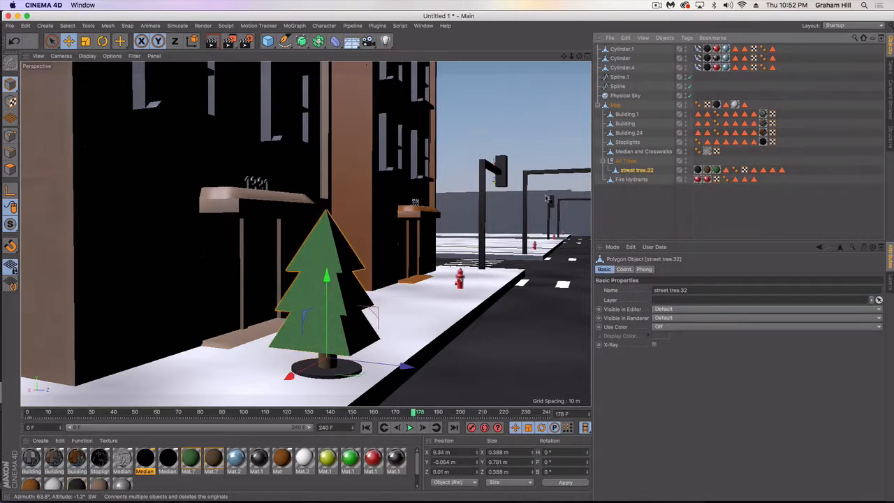
scroll(452, 211, down, 10)
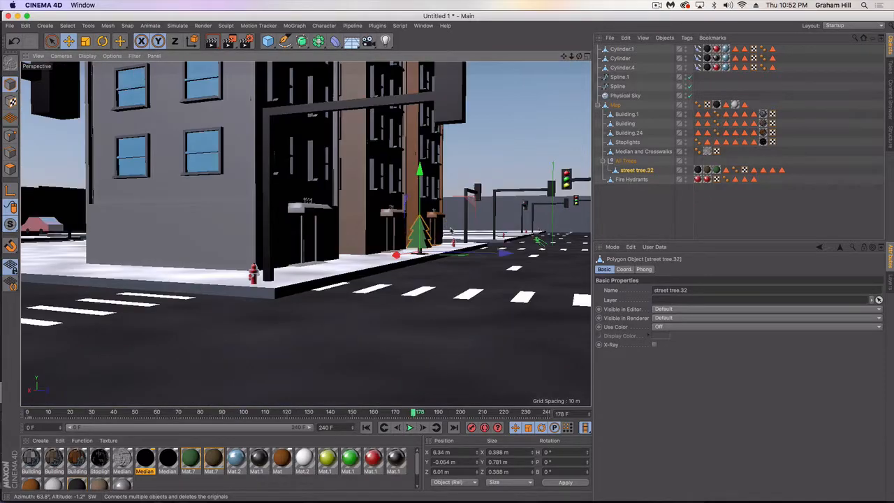
alt+drag(452, 231, 453, 240)
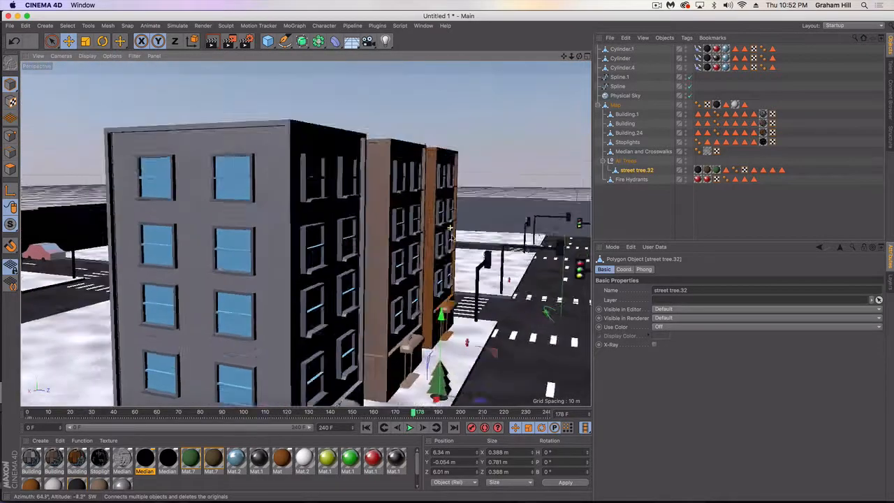
alt+middle_drag(453, 240, 455, 244)
alt+drag(476, 278, 446, 311)
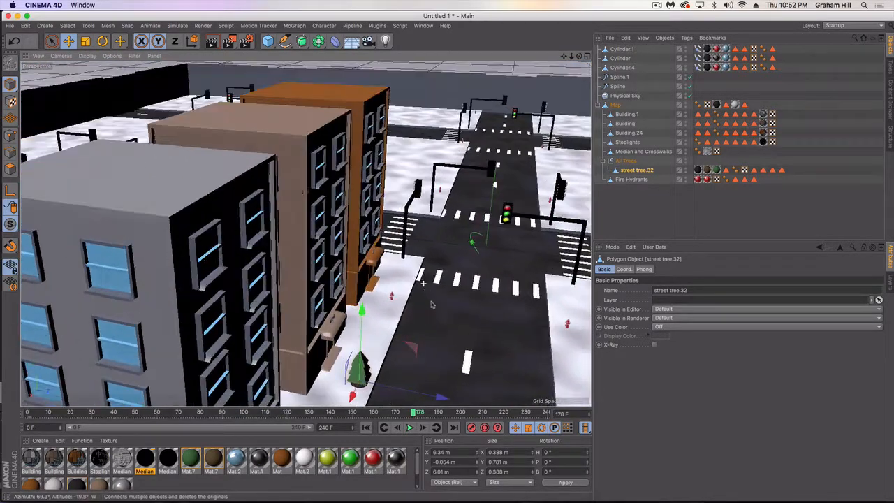
scroll(446, 311, down, 5)
alt+middle_drag(446, 311, 386, 283)
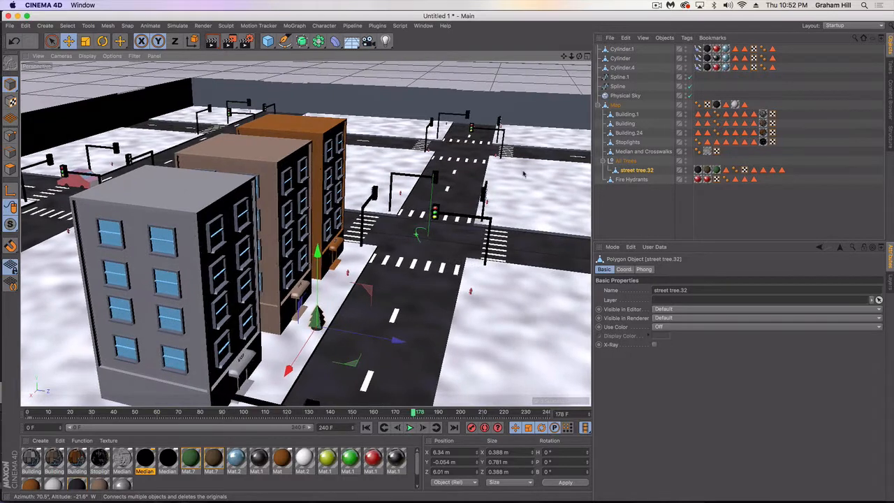
click(628, 162)
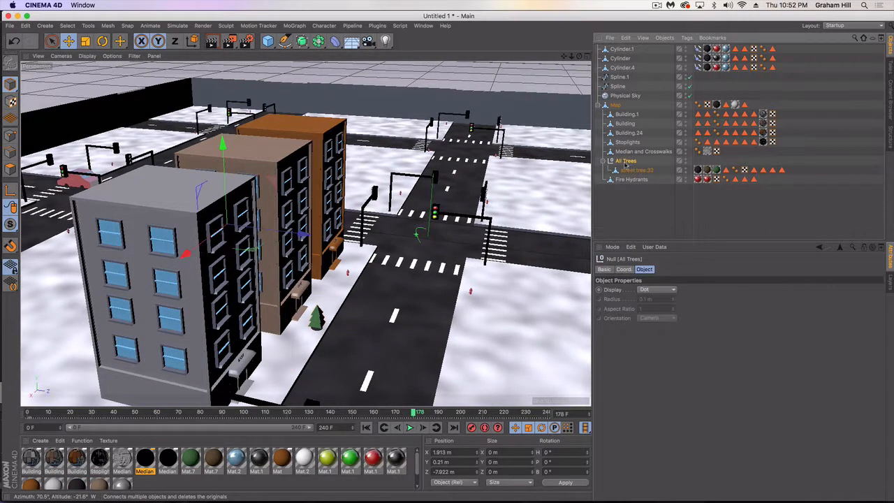
click(626, 170)
right_click(632, 170)
click(628, 173)
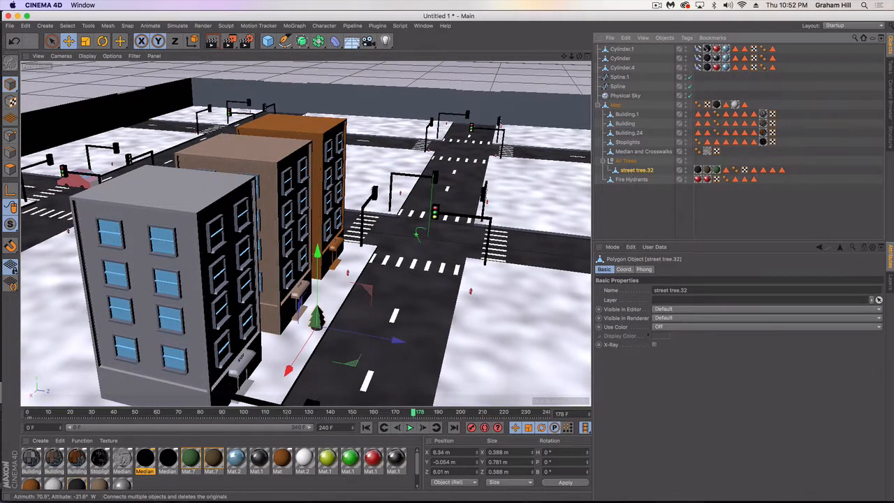
click(686, 38)
click(678, 172)
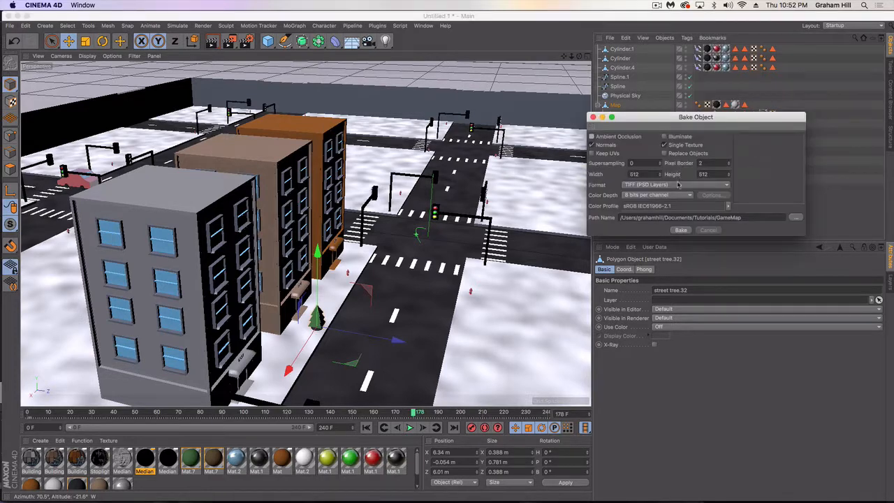
click(682, 231)
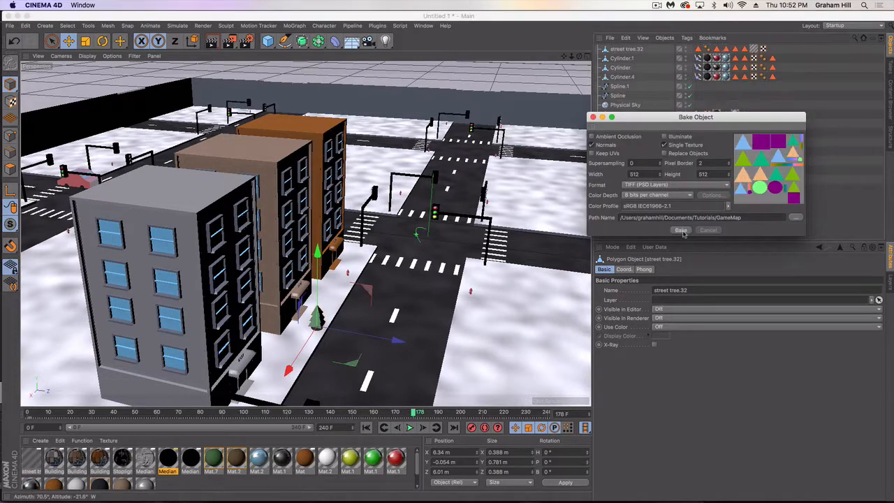
click(593, 118)
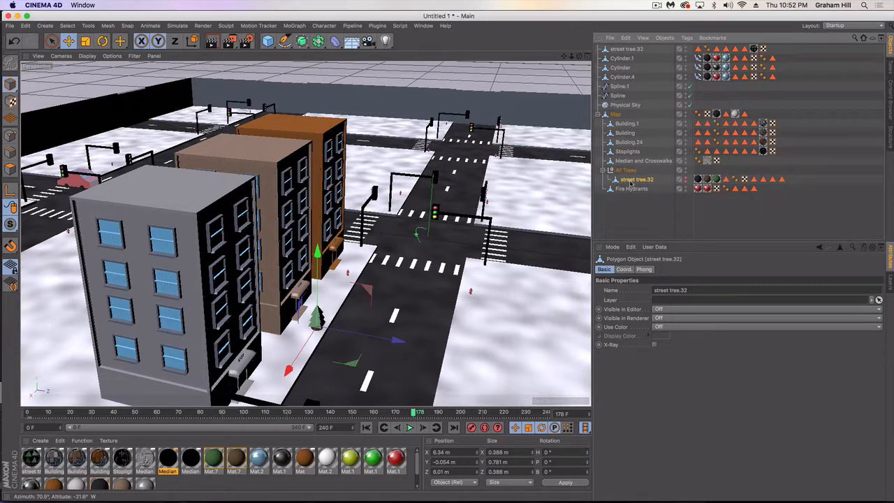
Delete the original street tree.32 from All Trees and move the baked street tree.32 into the Map object
drag(631, 183, 621, 203)
key(Delete)
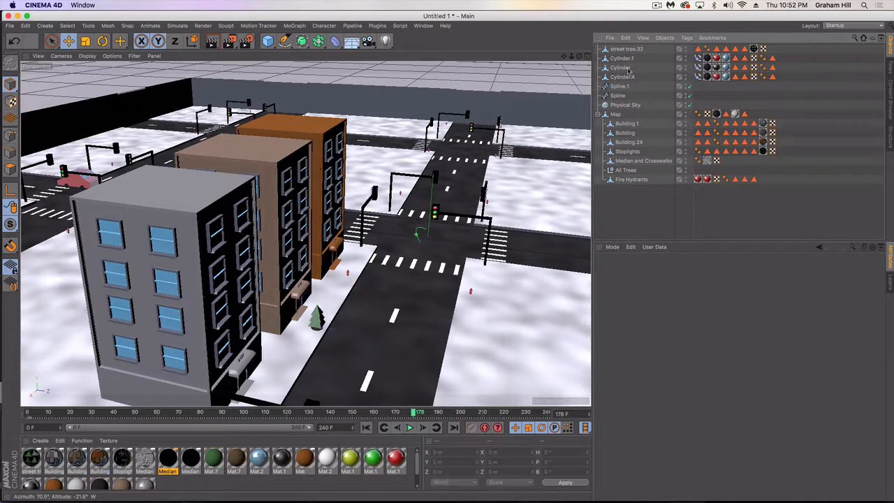
drag(626, 49, 616, 118)
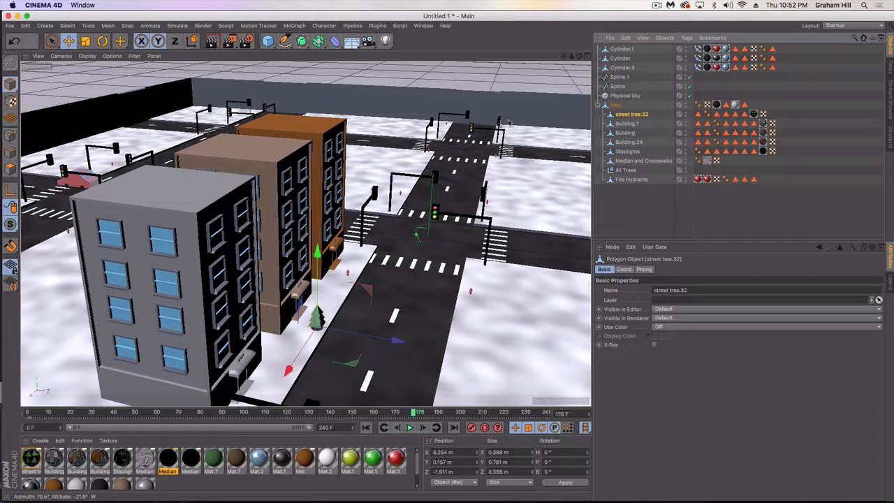
In the top view, duplicate the baked tree three times along the X axis to form a sidewalk row in front of the buildings
click(586, 55)
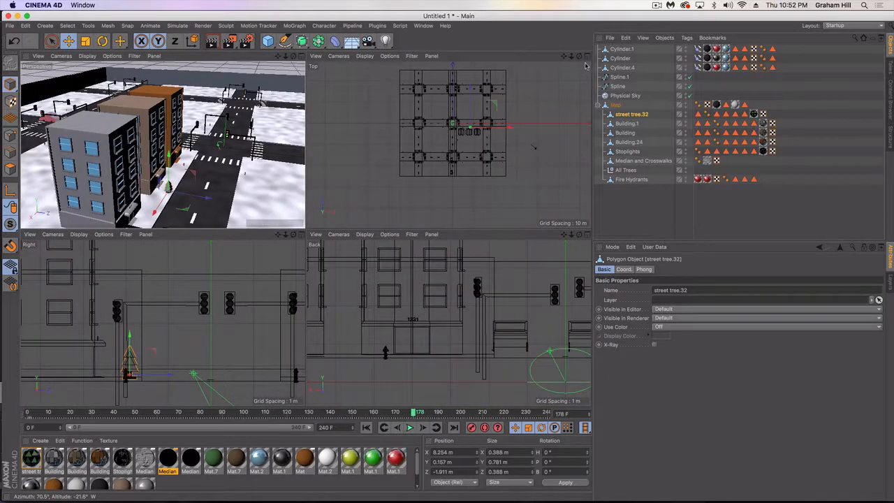
click(587, 60)
scroll(431, 204, up, 5)
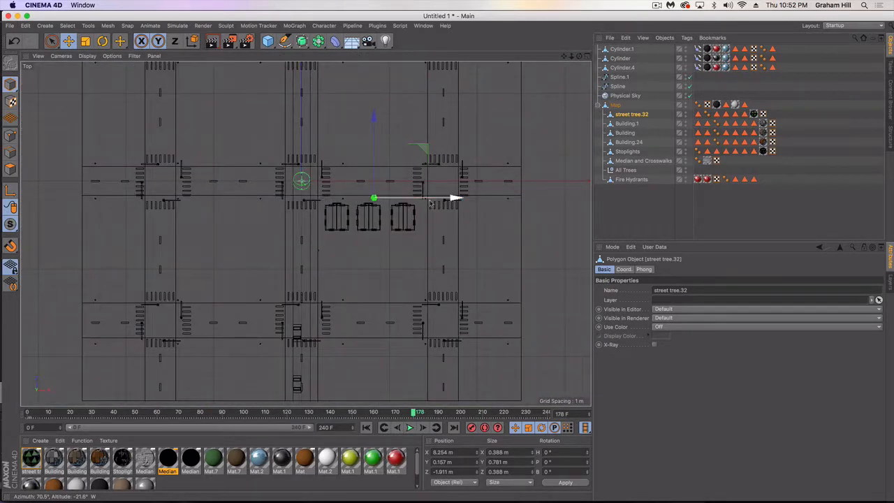
mouse_move(452, 198)
mouse_down()
mouse_move(485, 198)
mouse_move(436, 199)
mouse_up()
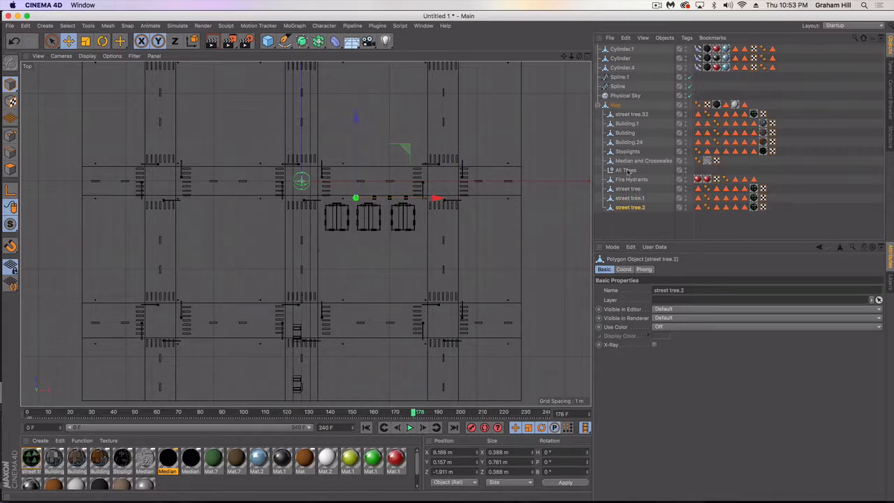
Move street tree.32 next to its copies in the hierarchy and duplicate the four-tree row across the road to Z about 2.17 m
drag(624, 115, 622, 185)
shift+click(622, 208)
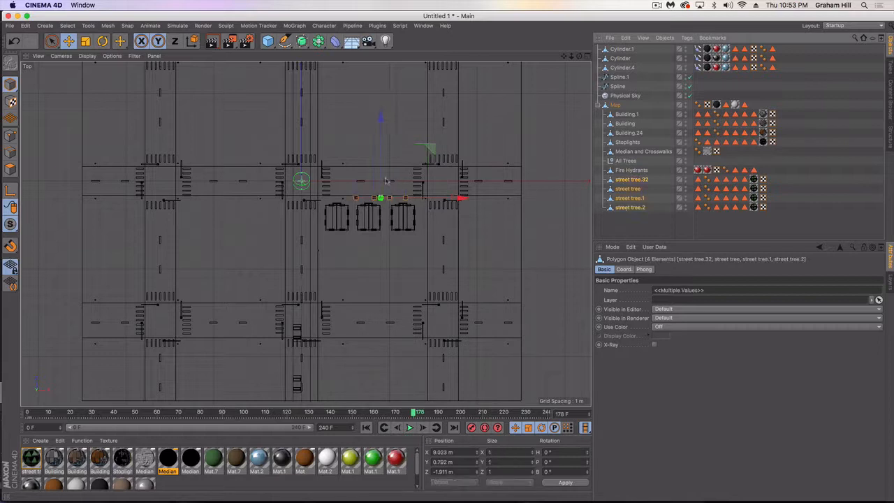
ctrl+drag(381, 122, 387, 83)
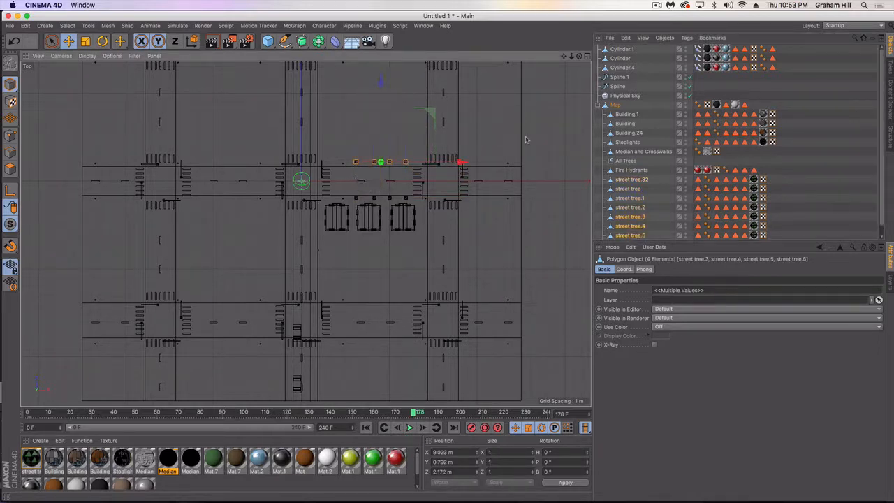
Duplicate the eight street trees along the X axis onto the neighbouring blocks, at X about -8.58 m and 21.64 m
click(629, 180)
scroll(628, 195, down, 1)
shift+click(633, 234)
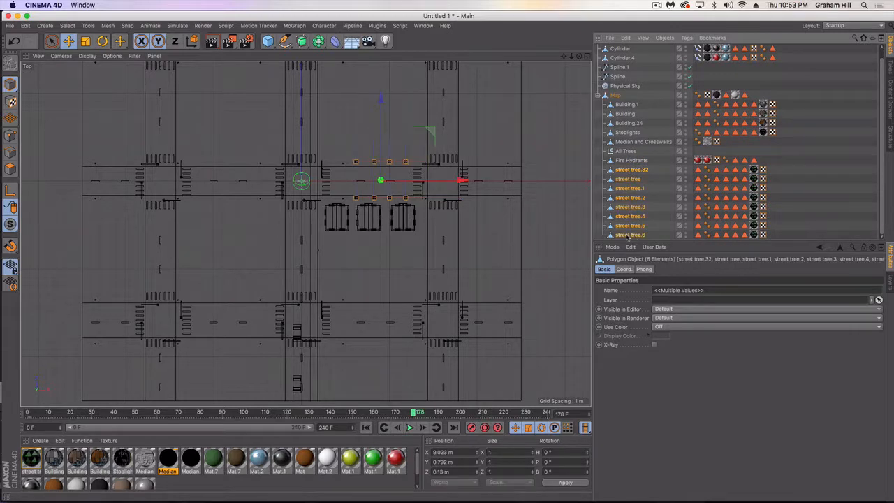
ctrl+drag(459, 181, 311, 176)
ctrl+drag(230, 99, 188, 100)
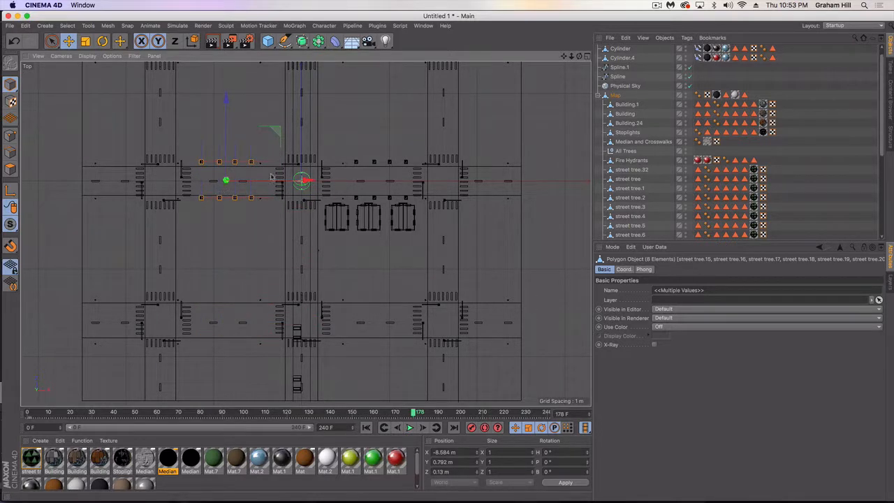
ctrl+drag(306, 180, 579, 173)
In the perspective view, duplicate Building.1, Building and Building.24 as a row onto other blocks of the map
click(587, 58)
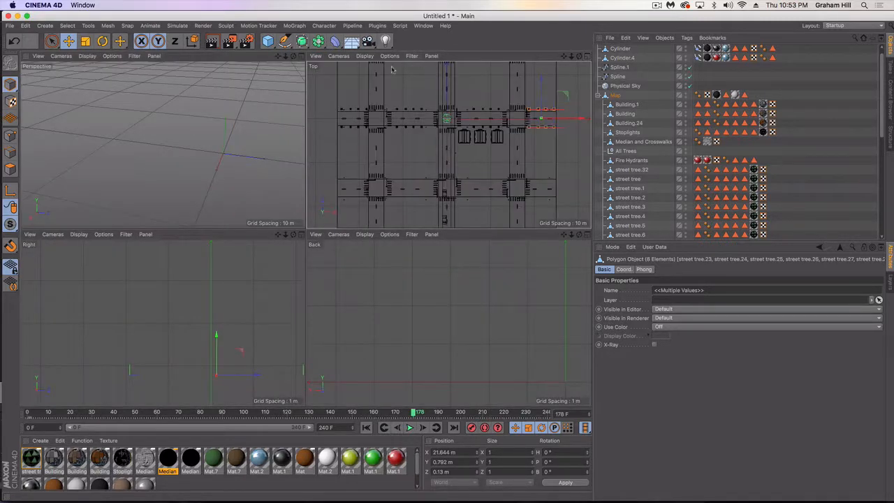
click(301, 56)
alt+drag(327, 283, 415, 280)
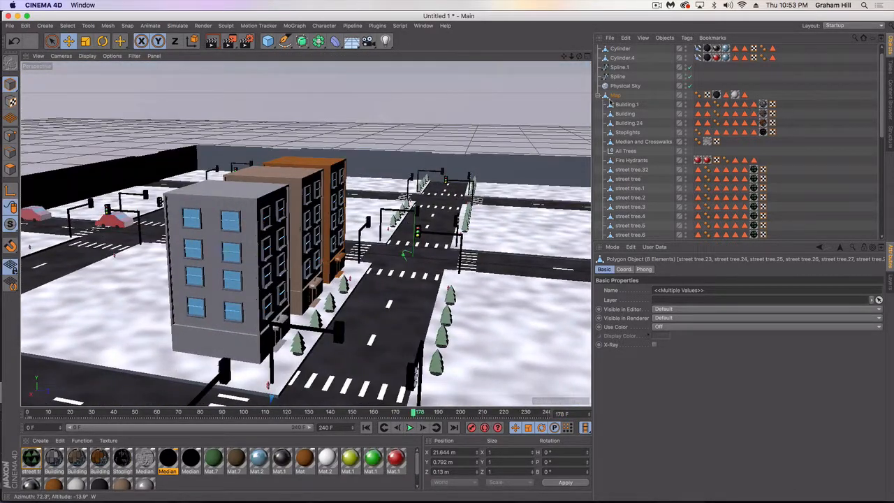
click(626, 105)
shift+click(628, 123)
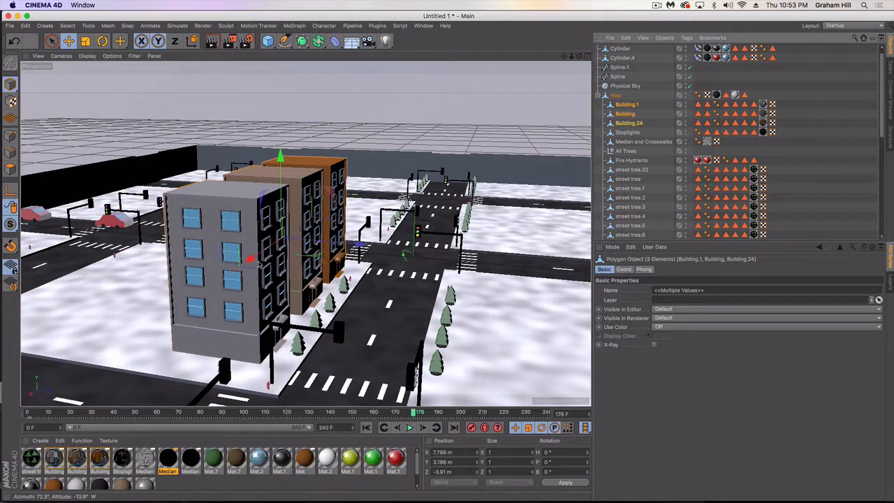
ctrl+drag(258, 264, 355, 190)
ctrl+drag(444, 182, 576, 190)
Rotate the copied three-building row to a heading of 180° so it faces the opposite side of the street
key(r)
shift+drag(482, 197, 568, 185)
key(e)
alt+drag(306, 234, 438, 240)
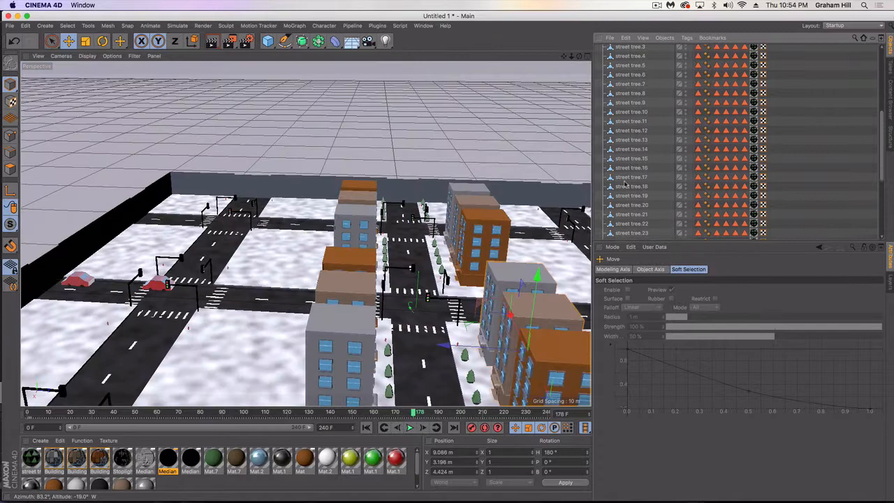
Duplicate the three-building rows onto the remaining empty blocks and check the filled city map from several angles
ctrl+drag(391, 343, 148, 337)
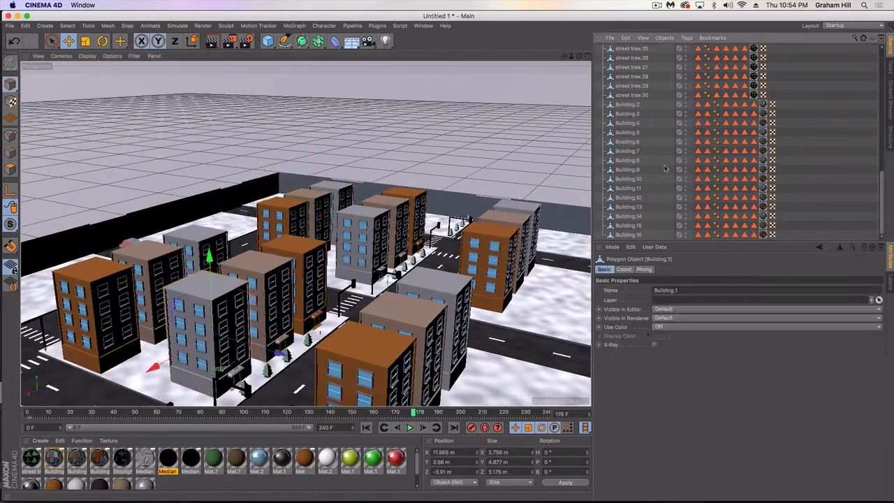
alt+drag(329, 349, 306, 350)
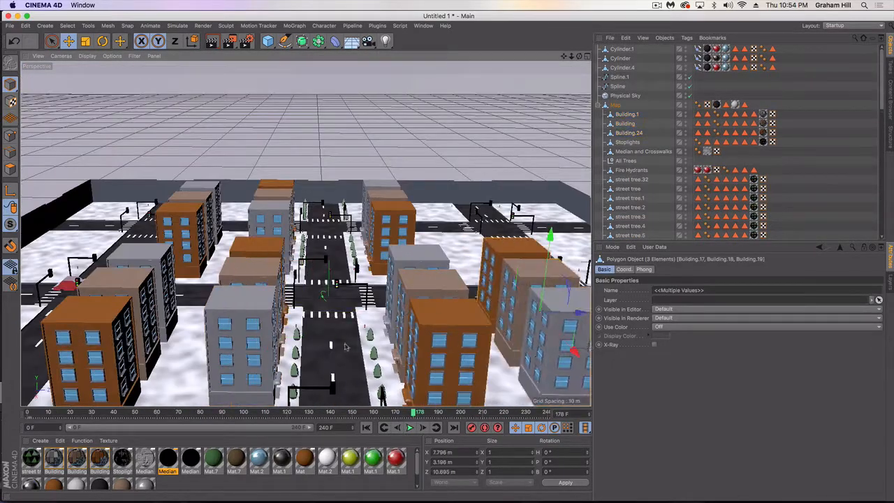
drag(494, 245, 500, 239)
click(371, 294)
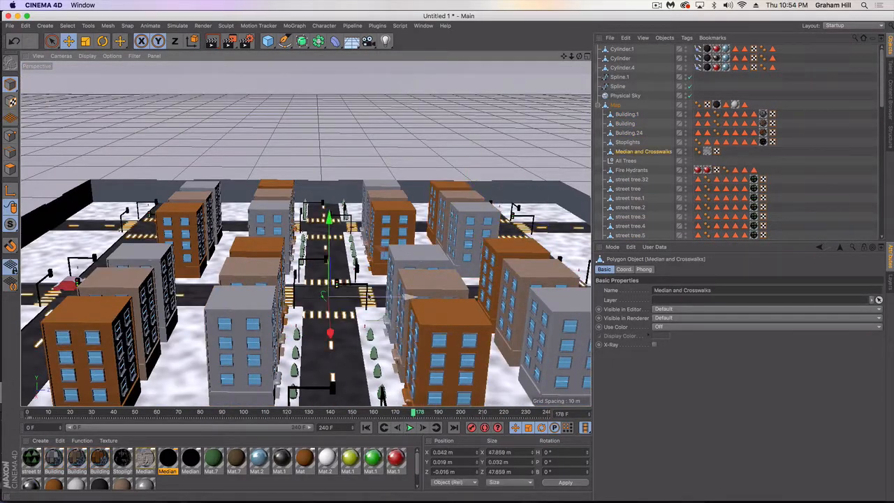
mouse_move(354, 287)
alt+mouse_down()
mouse_move(297, 302)
mouse_move(252, 341)
mouse_move(228, 256)
mouse_move(221, 270)
mouse_move(353, 289)
alt+mouse_up()
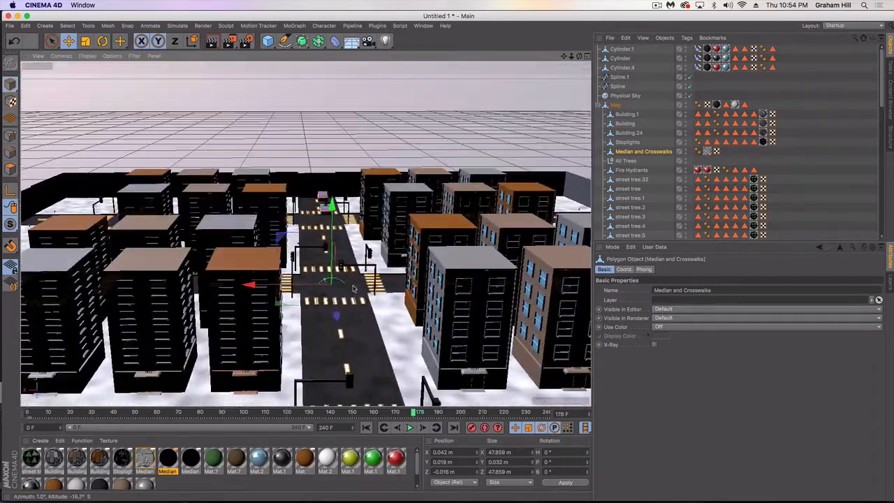
Play the animation to check the traffic on the filled map, and collapse the Map hierarchy
click(410, 428)
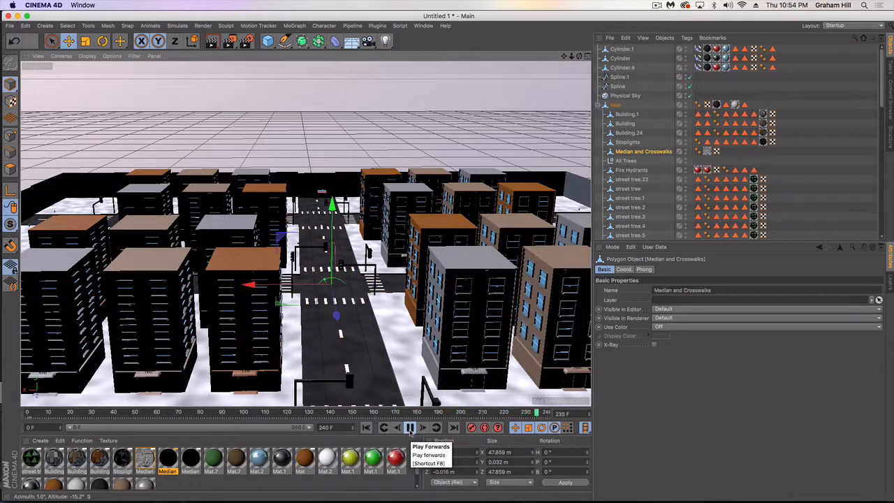
click(598, 105)
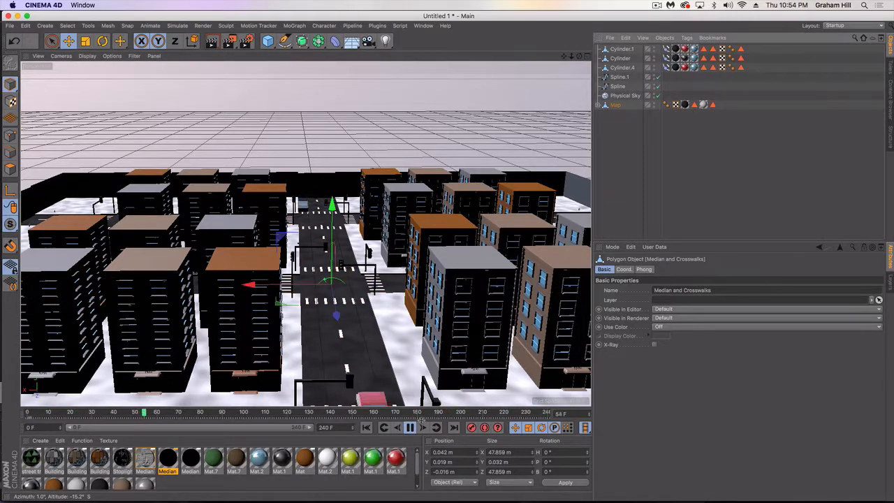
click(411, 428)
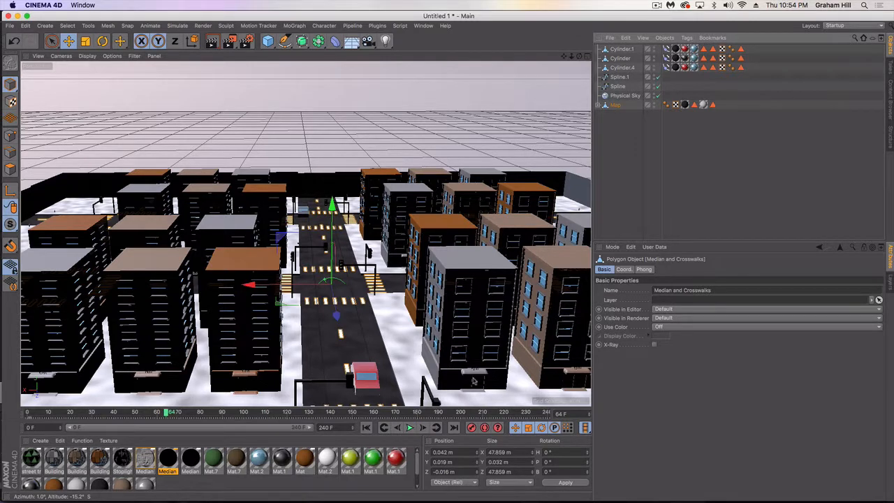
Rename the objects Cylinder.1, Cylinder and Cylinder.4 together as car
click(621, 48)
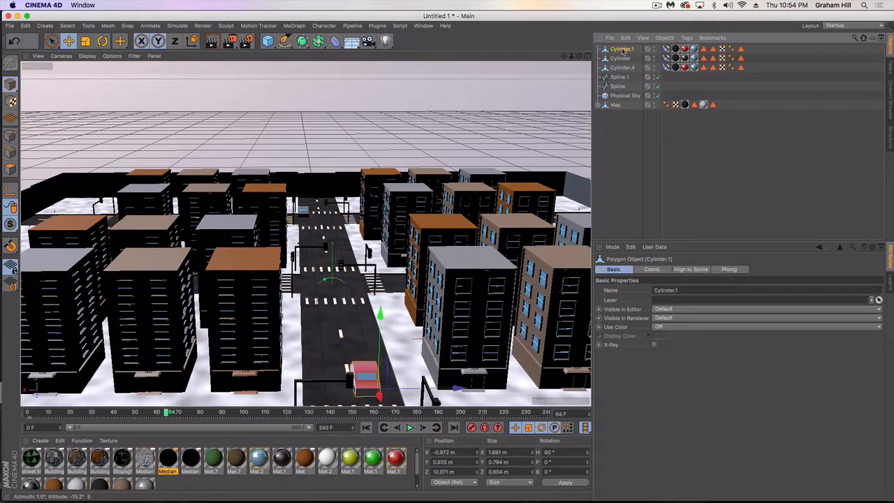
shift+click(619, 67)
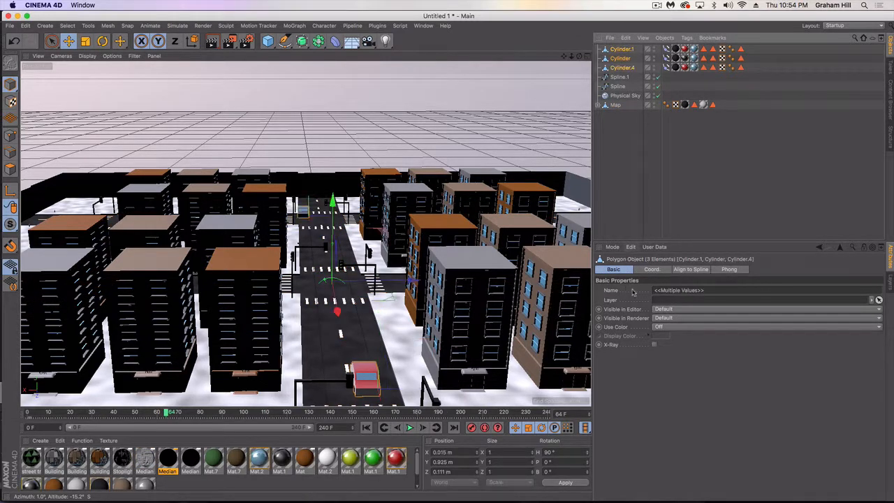
click(658, 291)
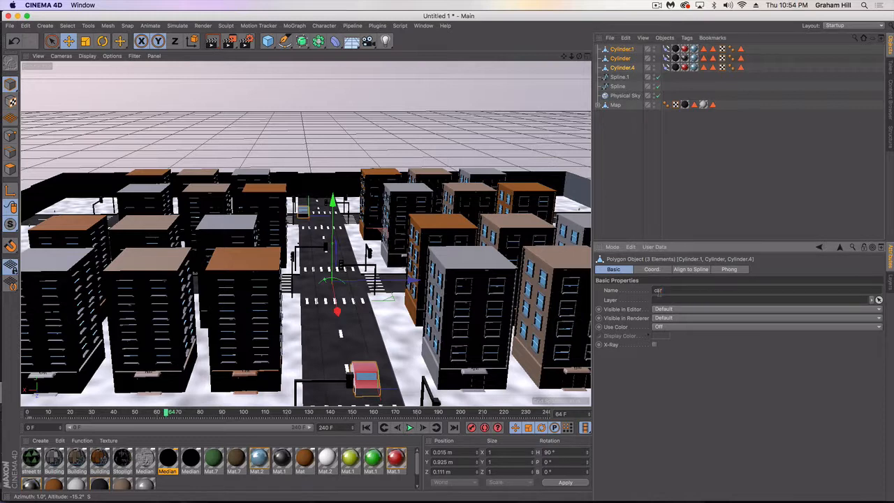
text(car)
key(Return)
click(636, 142)
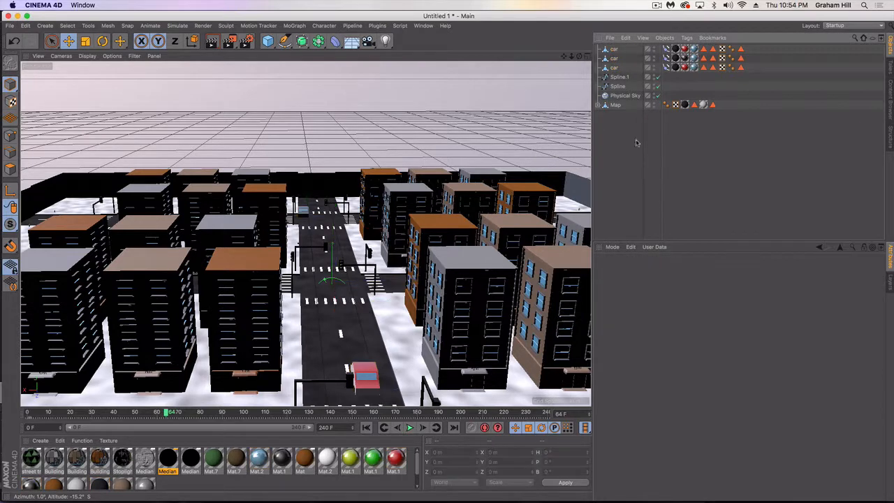
click(616, 69)
click(666, 38)
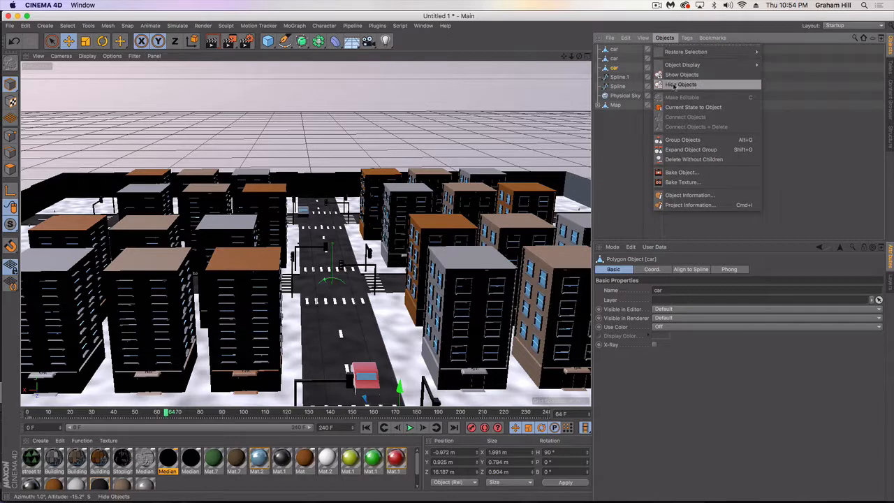
click(681, 181)
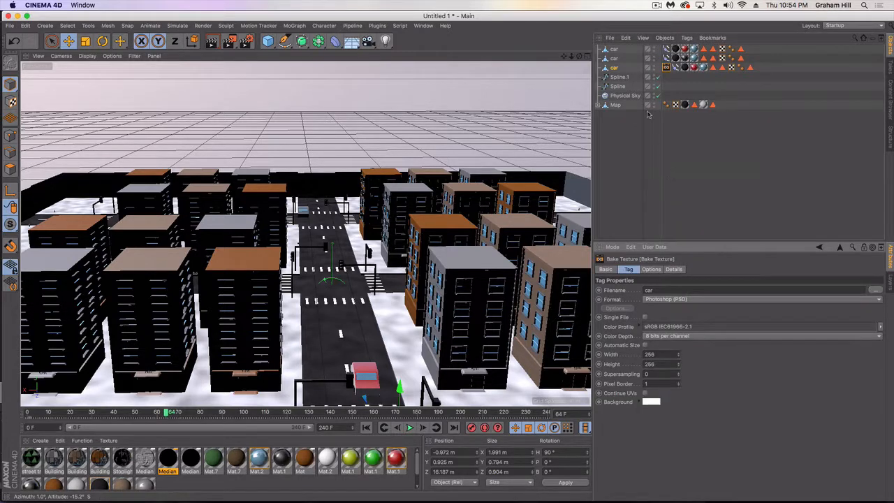
click(666, 68)
key(Delete)
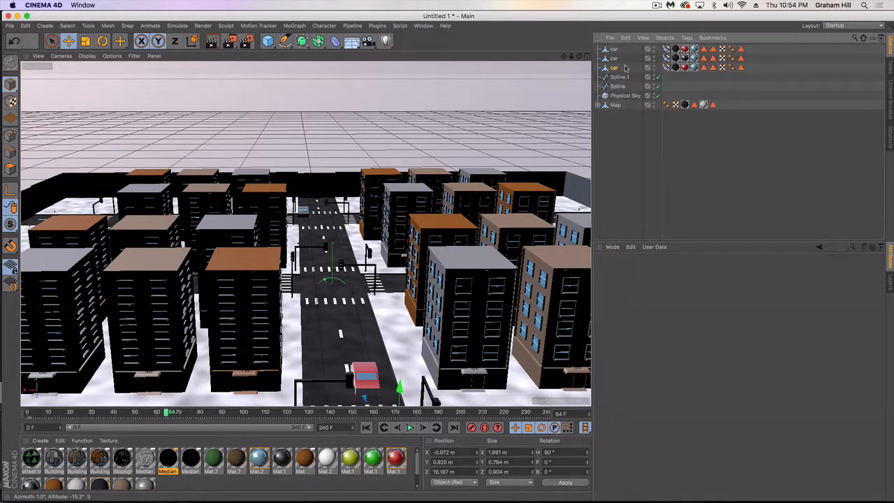
Bake the third car object to a single 512 × 512 texture and delete its unbaked original
click(622, 68)
click(664, 37)
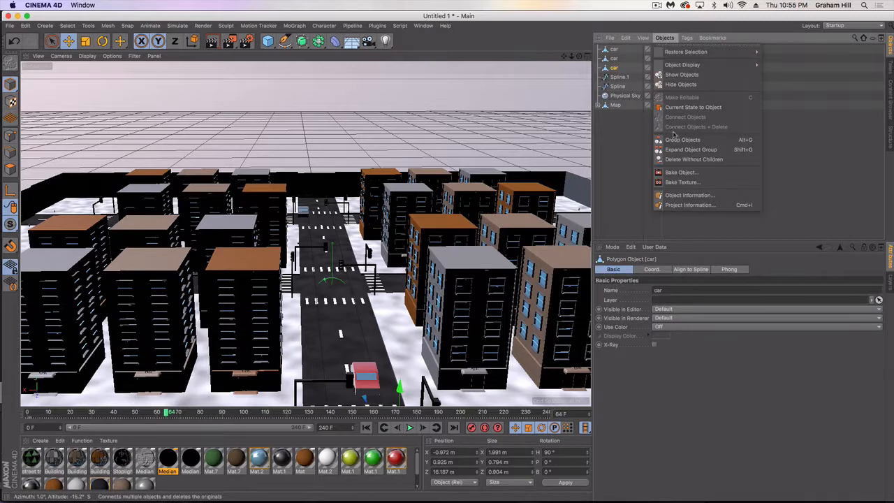
click(678, 174)
click(680, 230)
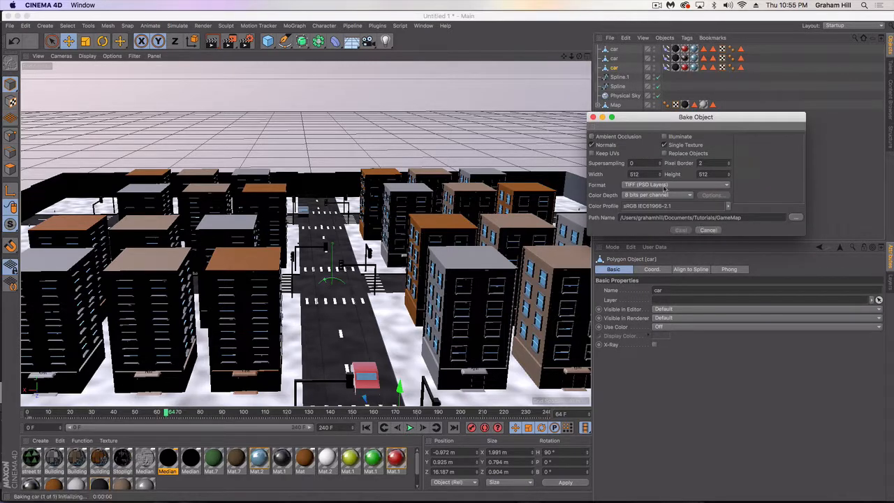
click(615, 67)
click(618, 77)
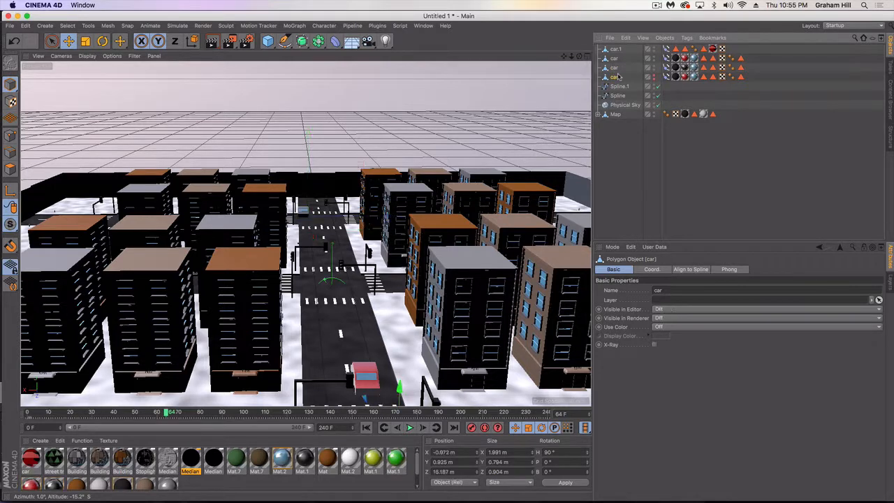
key(Delete)
Bake the second car object with the same Bake Object settings and delete its unbaked original
click(618, 69)
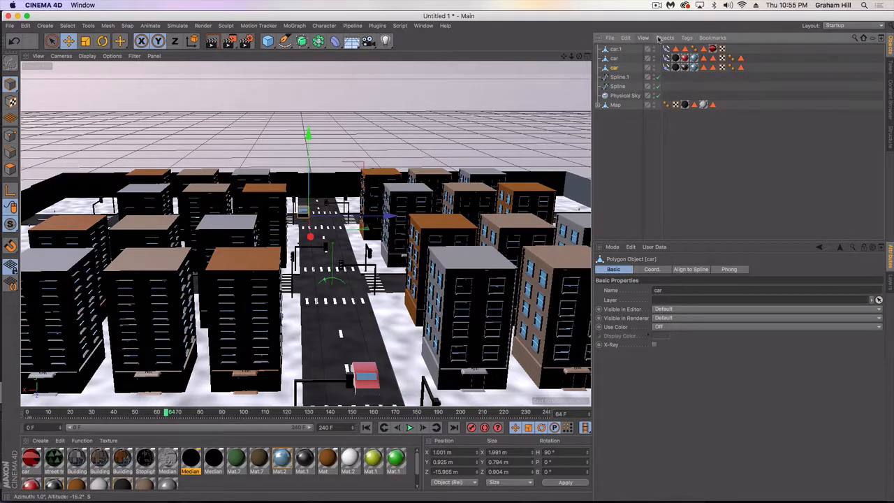
click(660, 38)
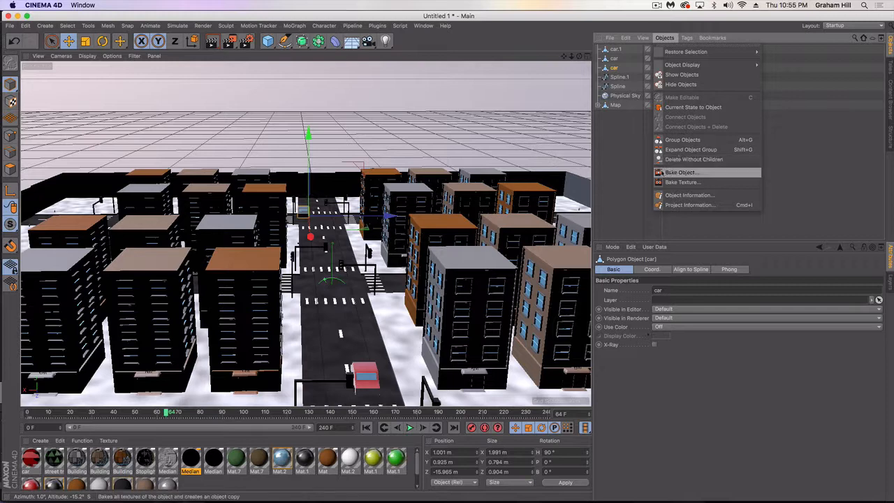
click(682, 172)
click(679, 231)
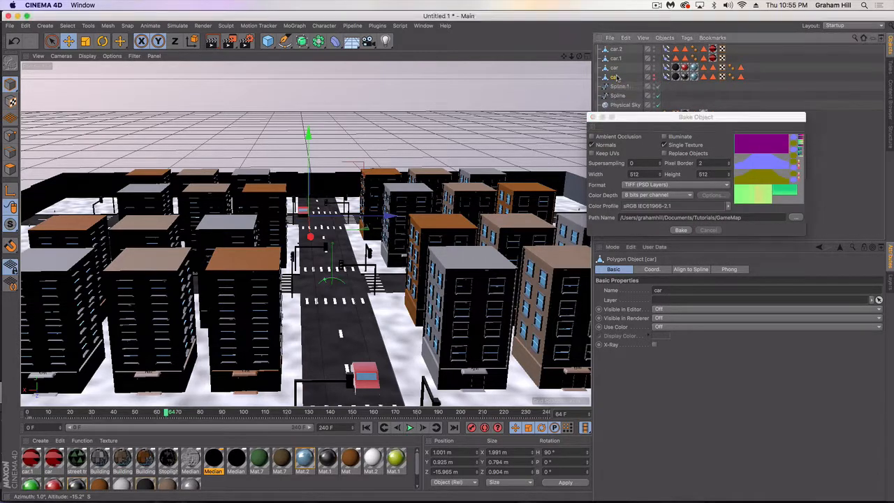
key(Delete)
Bake the one remaining unbaked car to a single texture, close the bake dialog and delete the original
click(615, 68)
click(664, 38)
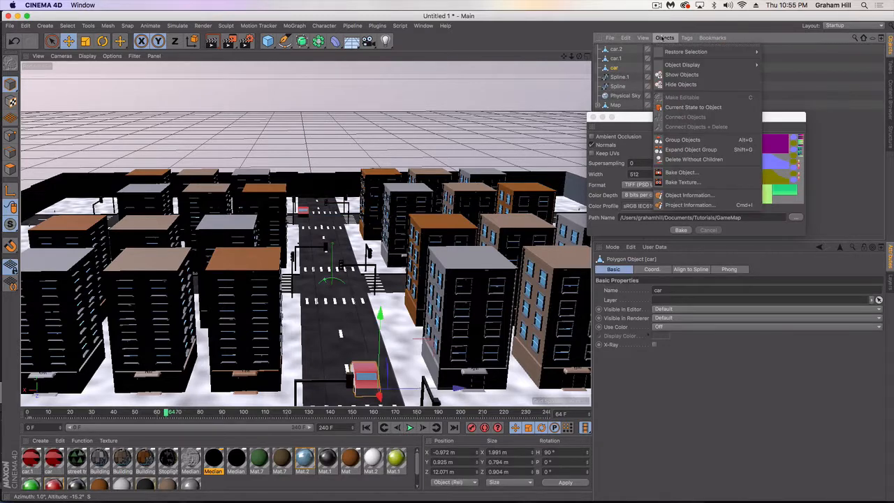
click(630, 121)
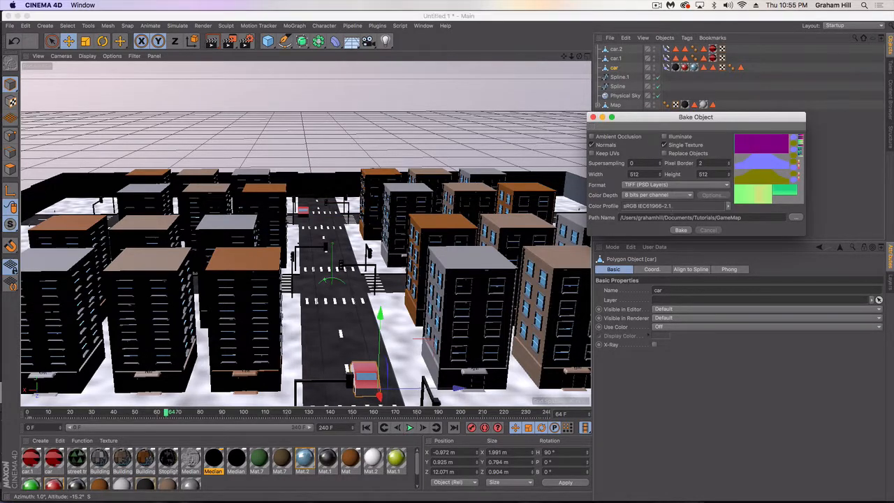
click(594, 117)
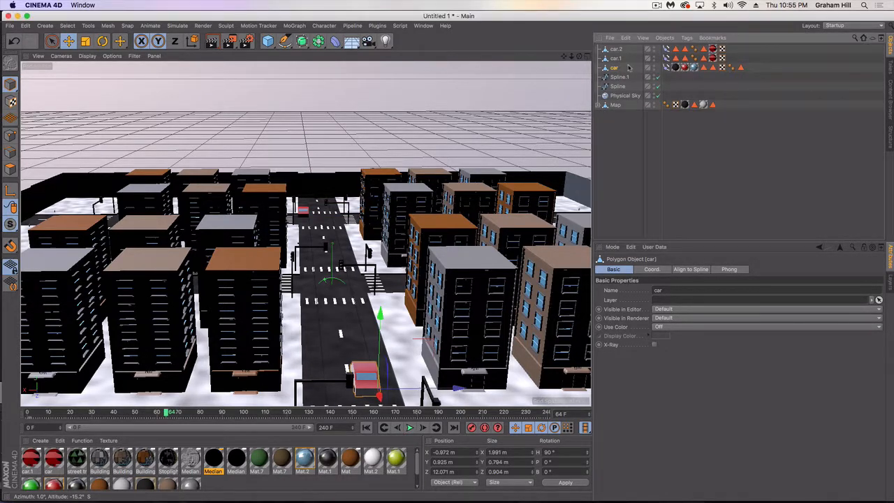
click(662, 38)
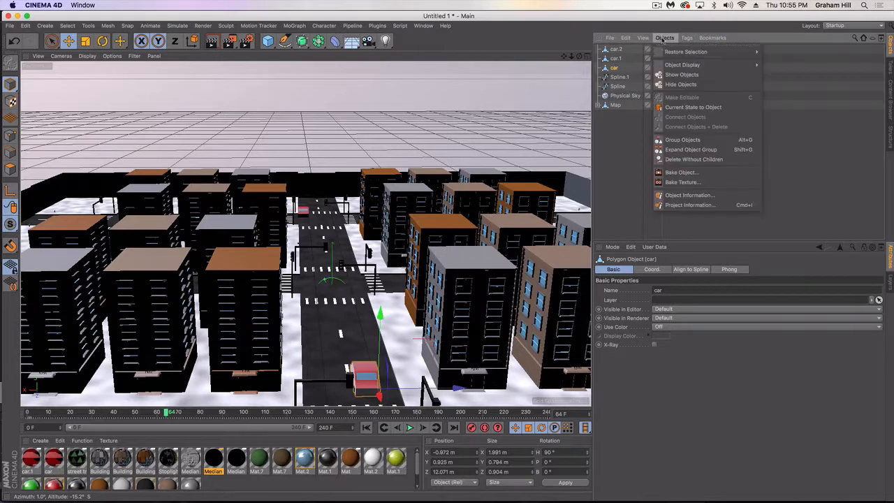
click(675, 172)
click(682, 230)
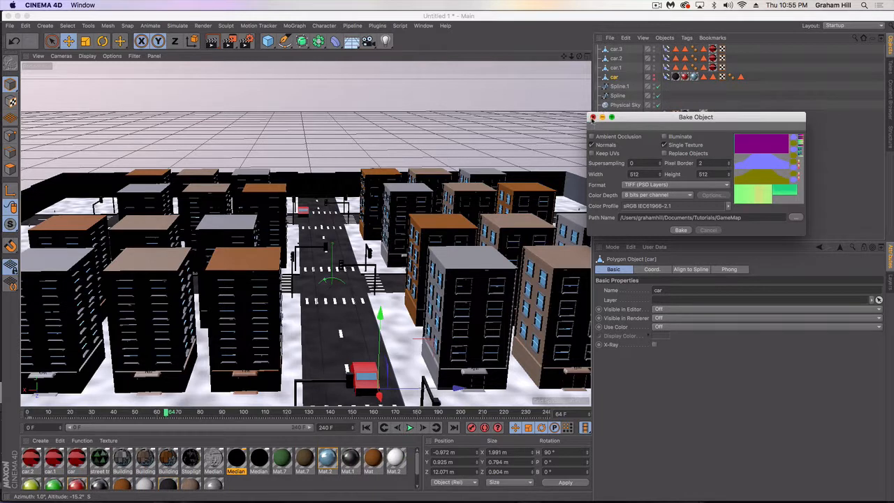
click(593, 117)
key(Delete)
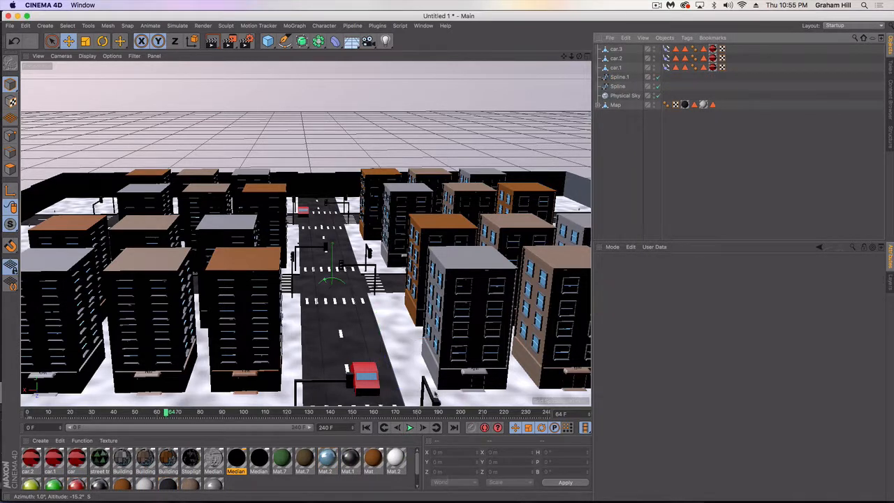
Play the animation from the start and inspect car.3's Align to Spline settings to check how the baked cars move
click(411, 428)
click(409, 428)
click(366, 428)
click(666, 50)
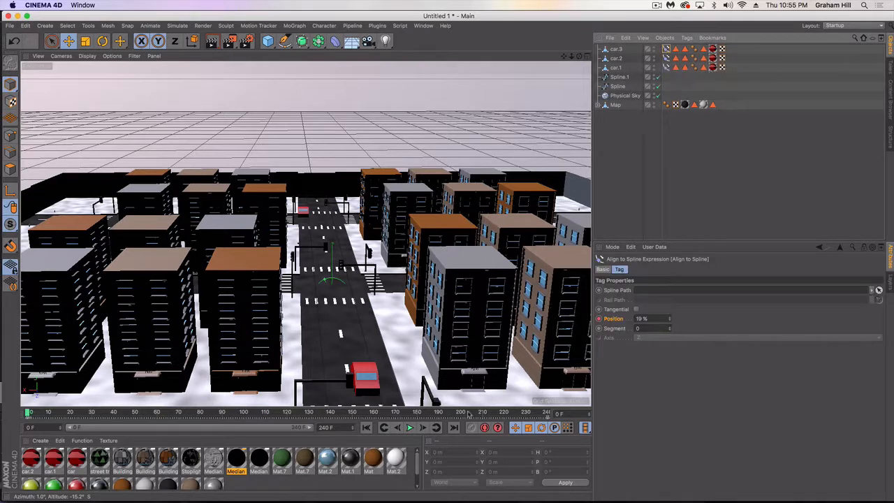
click(411, 428)
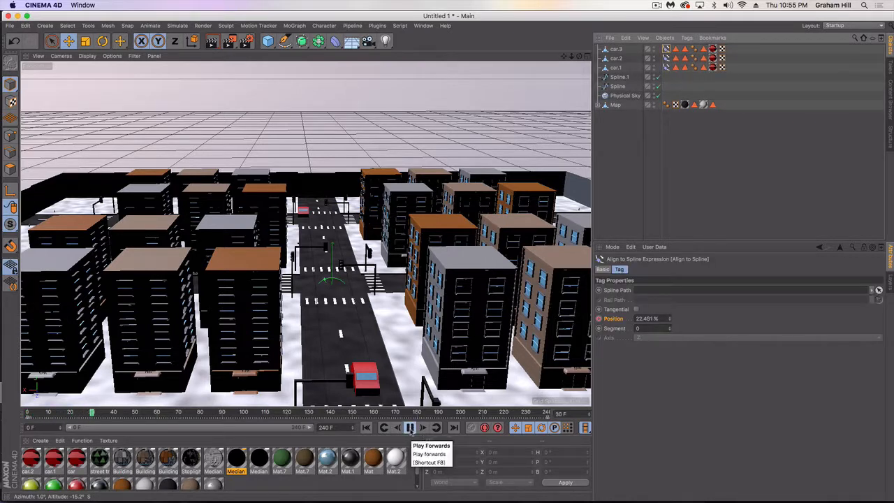
click(410, 429)
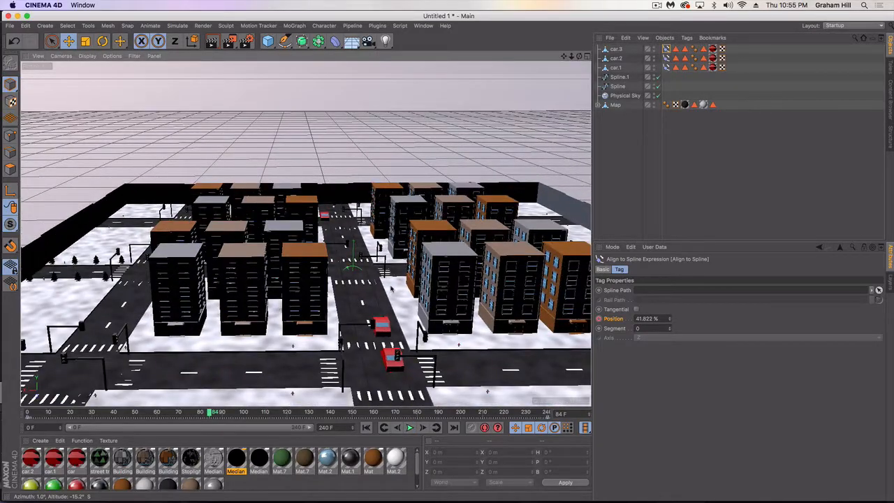
alt+drag(391, 289, 535, 293)
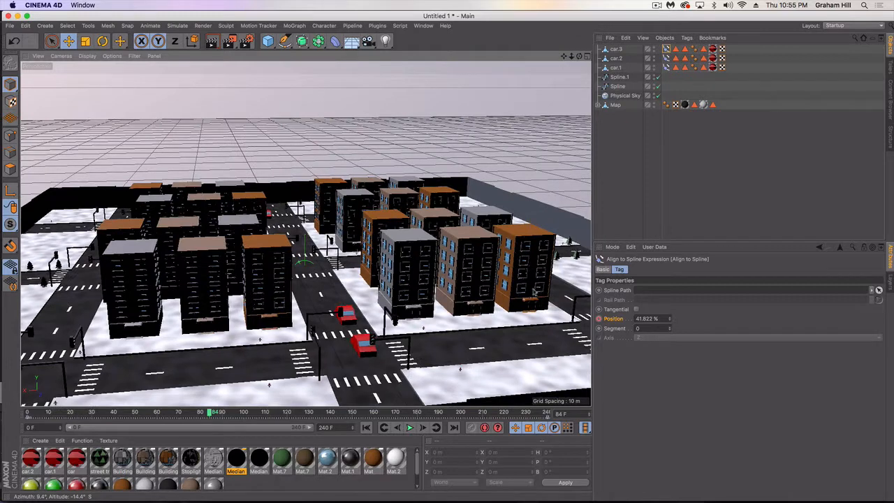
Delete the Align to Spline tags from car.3, car.2 and car.1
click(615, 49)
click(666, 50)
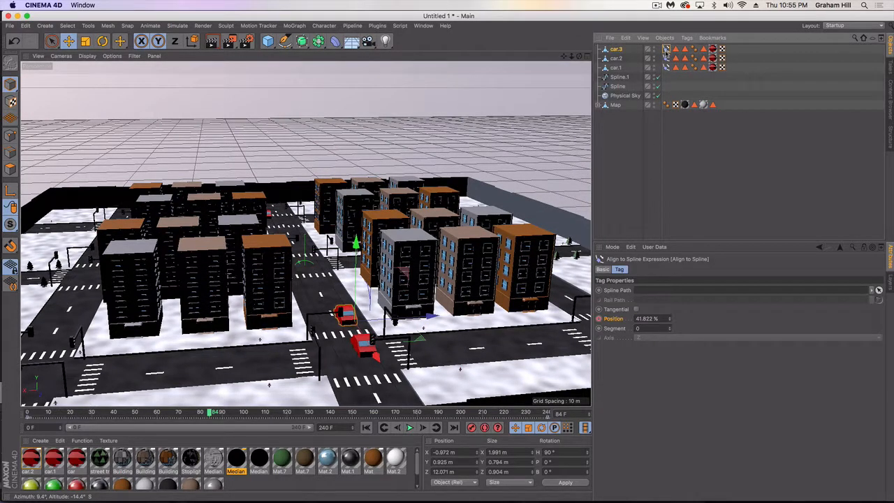
key(Delete)
click(666, 59)
key(Delete)
click(666, 68)
key(Delete)
Add a new Align to Spline tag to car.3 with Spline as its path
click(617, 49)
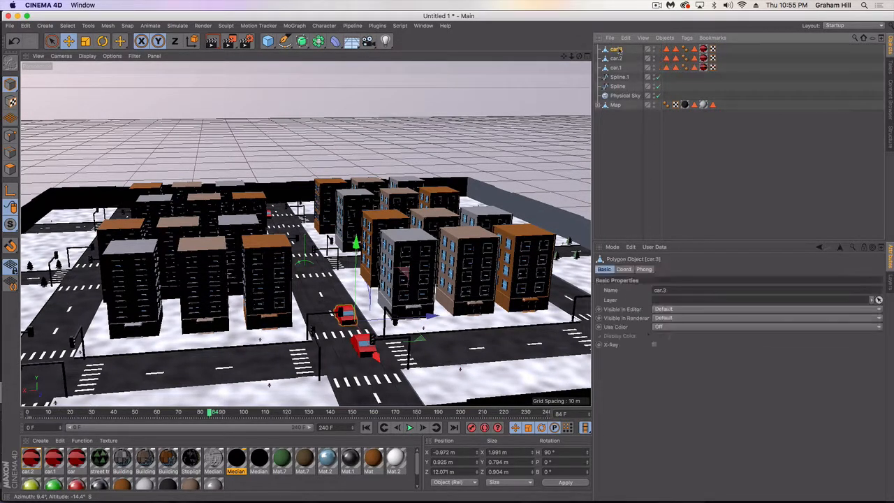
click(685, 38)
click(793, 61)
drag(618, 86, 646, 290)
Add a new Align to Spline tag to car.2 with Spline.1 as its path
click(617, 58)
click(666, 39)
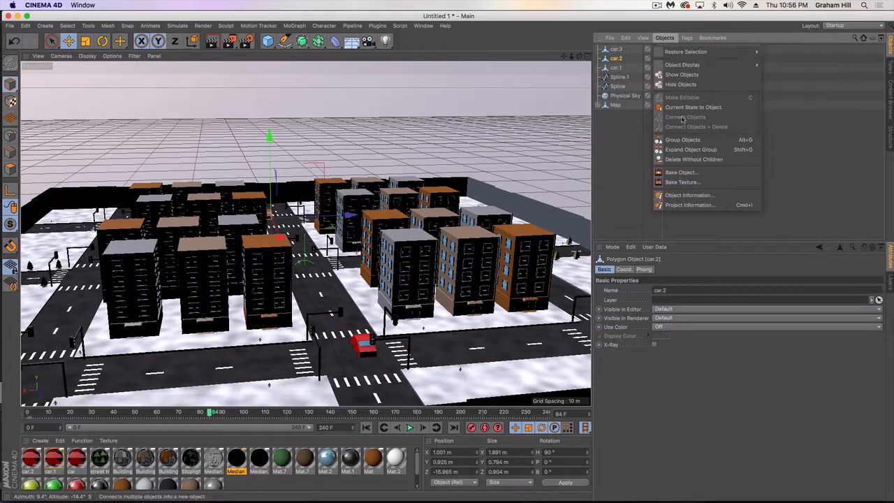
click(687, 38)
mouse_move(712, 50)
click(794, 62)
drag(620, 78, 644, 290)
Add a new Align to Spline tag to car.1 with Spline as its path
click(617, 68)
click(687, 38)
click(790, 61)
drag(618, 86, 645, 291)
Keyframe car.1's position along its spline, starting at 0% and ending further along at the last frame, 240
alt+drag(335, 231, 482, 244)
drag(675, 319, 675, 319)
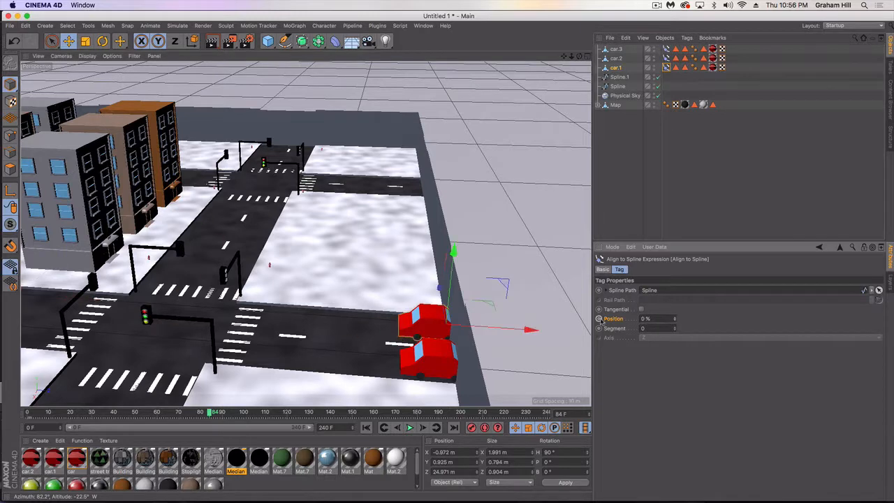
ctrl+click(599, 319)
drag(213, 413, 547, 412)
drag(675, 319, 674, 248)
ctrl+click(599, 318)
click(366, 427)
Keyframe car.3's spline position partway along the path at frame 0 and at a further point at frame 240
click(666, 49)
drag(675, 319, 675, 298)
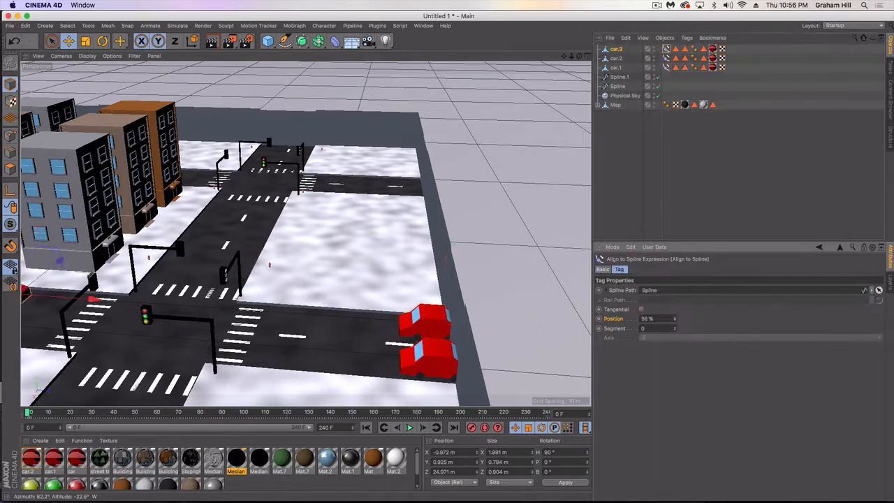
ctrl+click(600, 318)
drag(27, 412, 548, 412)
drag(675, 319, 675, 263)
ctrl+click(599, 319)
Keyframe car.2's position along Spline.1 so it runs backwards from 100% at frame 0 to a lower value at frame 240
click(666, 58)
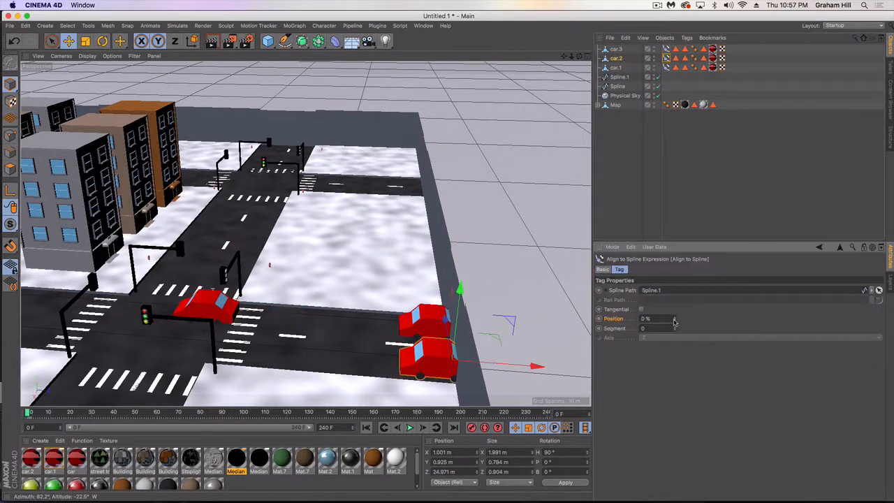
ctrl+click(599, 319)
click(367, 428)
Play the animation over the whole map to check the cars driving along their splines
scroll(282, 282, down, 5)
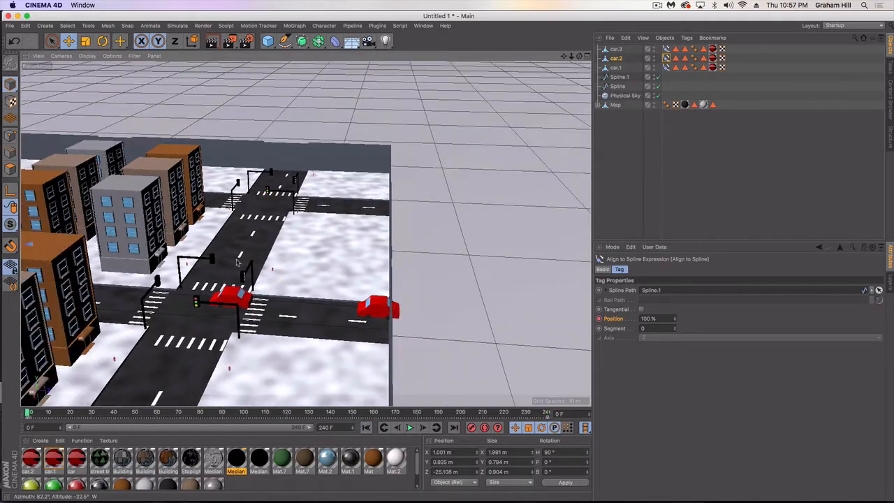
mouse_move(238, 262)
alt+mouse_down()
mouse_move(223, 245)
mouse_move(239, 273)
alt+mouse_up()
alt+middle_drag(238, 272, 343, 266)
alt+drag(343, 265, 277, 222)
click(409, 427)
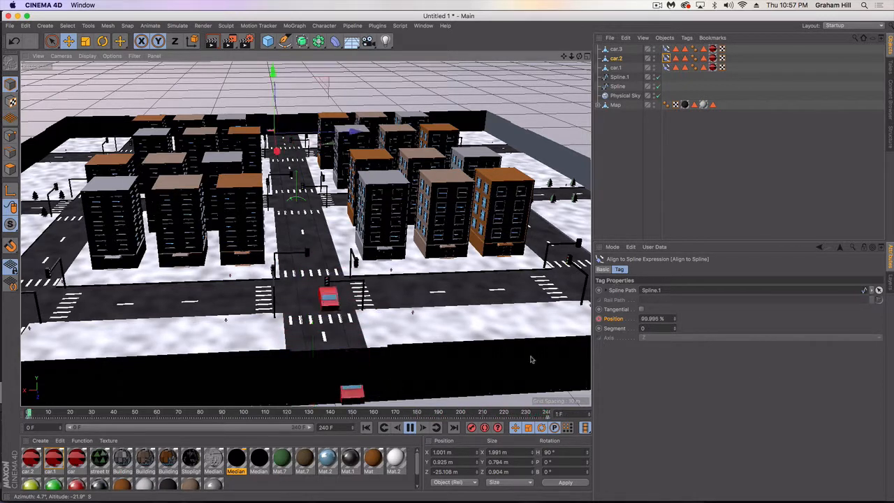
click(410, 428)
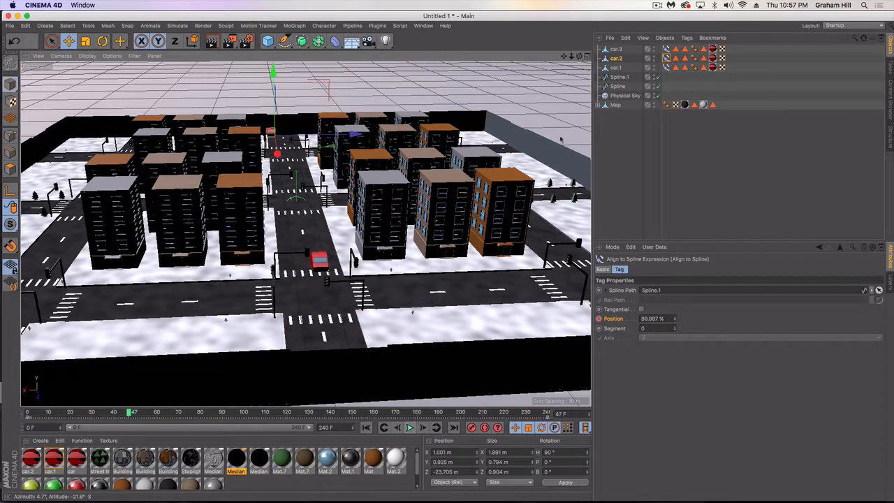
Delete the Physical Sky object from the scene and inspect the city map from above
click(620, 96)
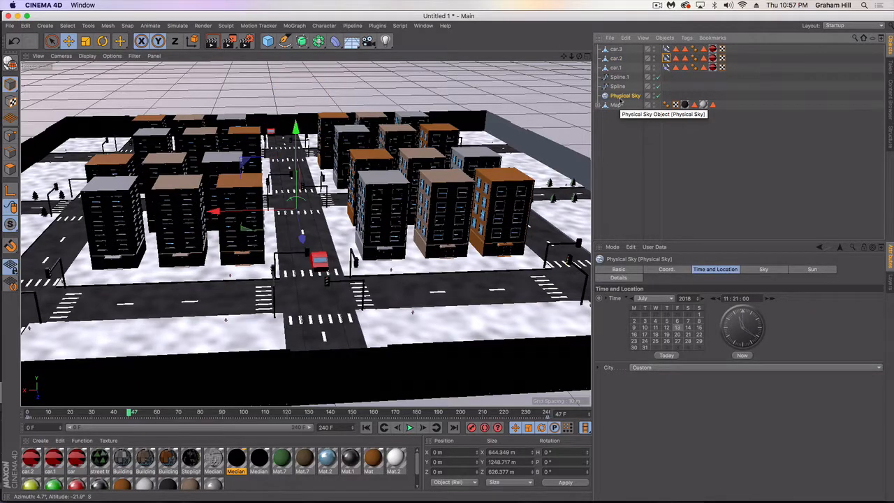
key(Delete)
alt+drag(271, 207, 324, 219)
alt+middle_drag(312, 212, 323, 233)
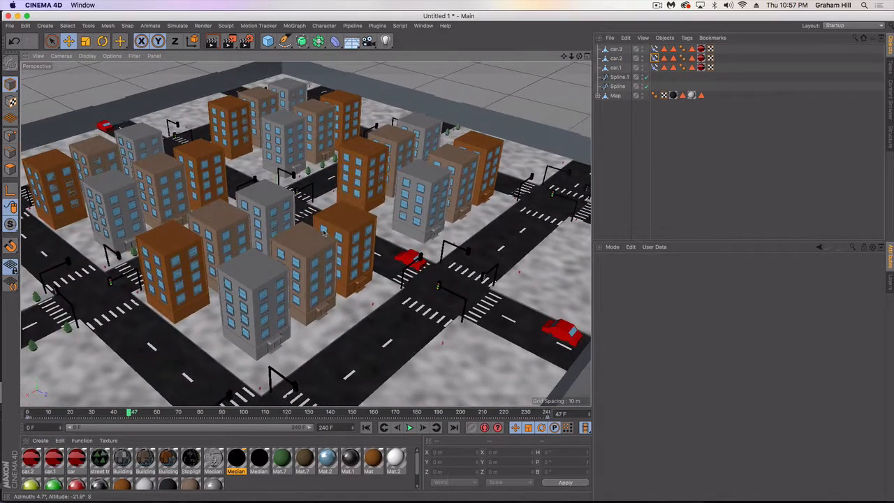
Try to merge Map and all its children into one object with Connect Objects + Delete, and undo the merge
click(598, 96)
click(599, 97)
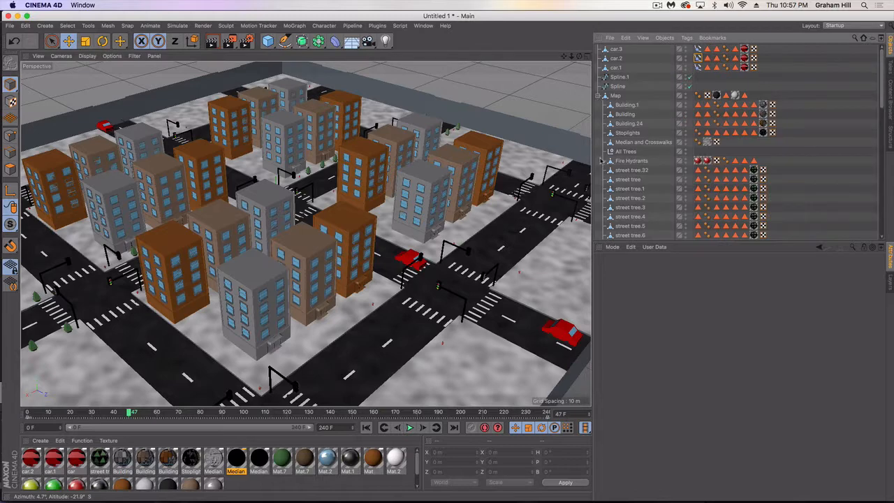
click(600, 96)
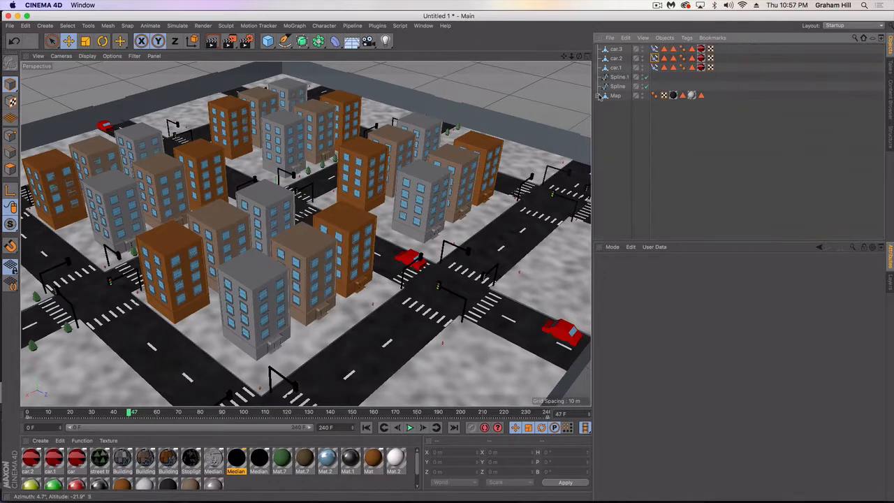
click(614, 96)
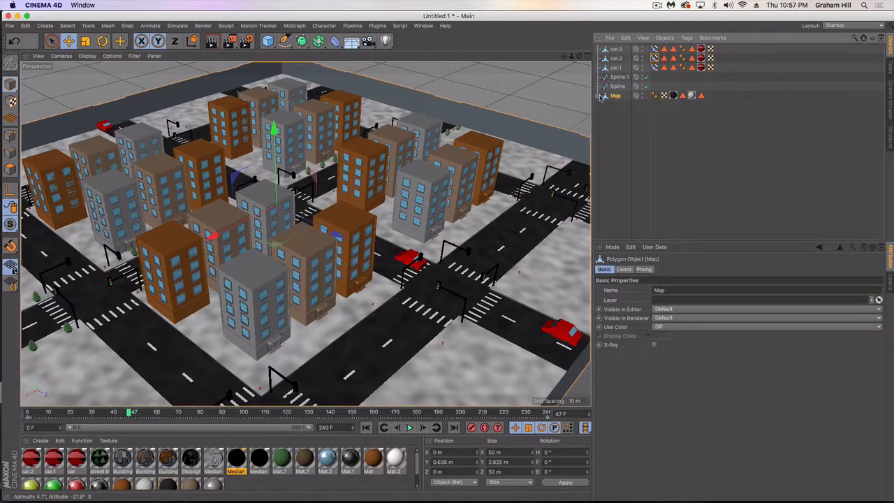
click(599, 96)
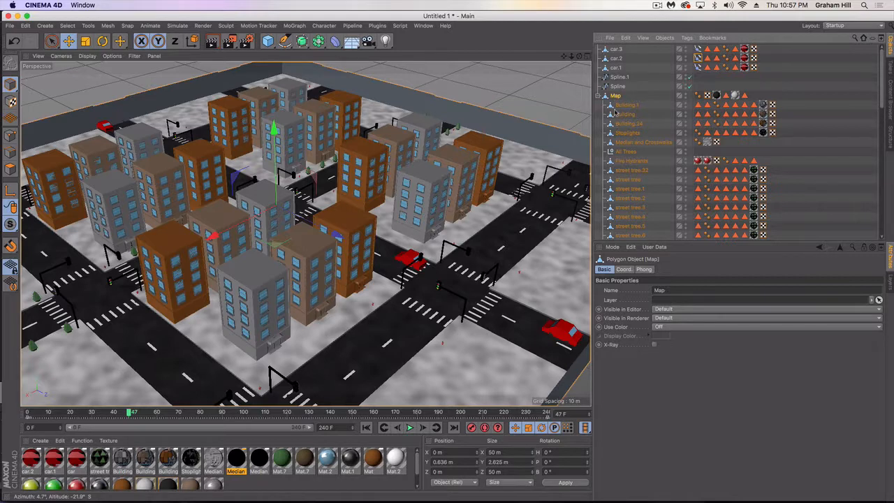
right_click(615, 95)
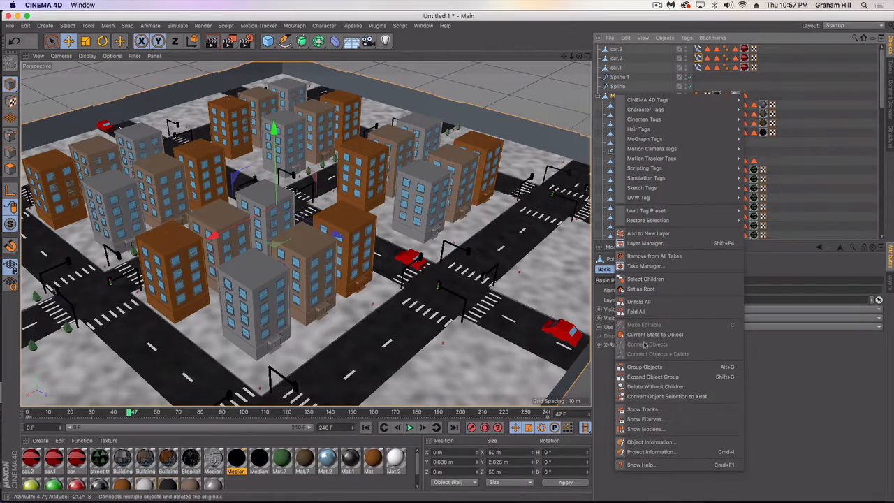
click(647, 279)
right_click(619, 97)
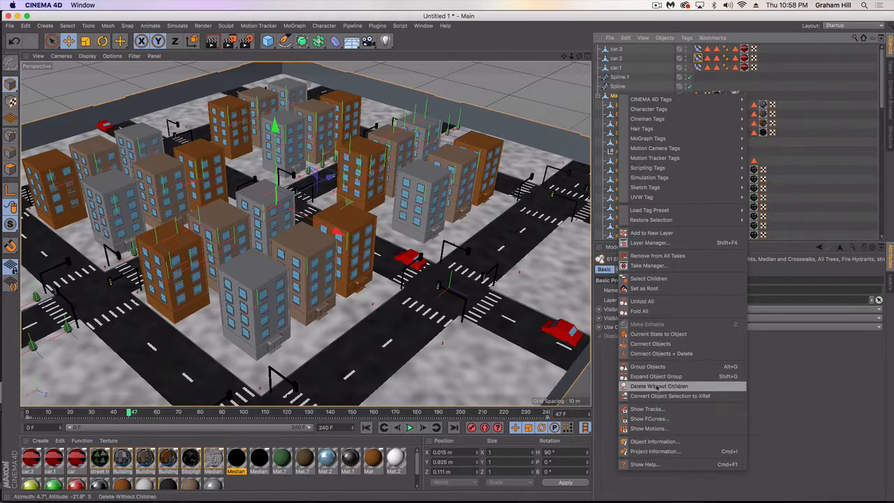
click(661, 354)
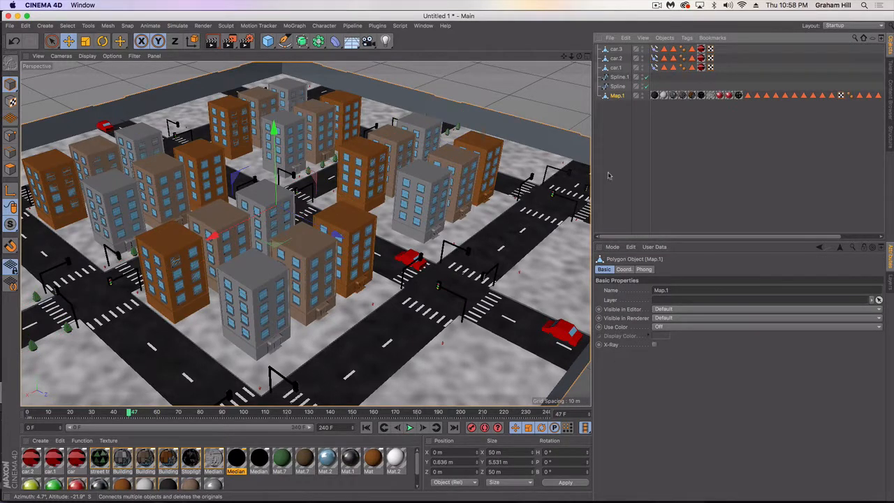
key(super+z)
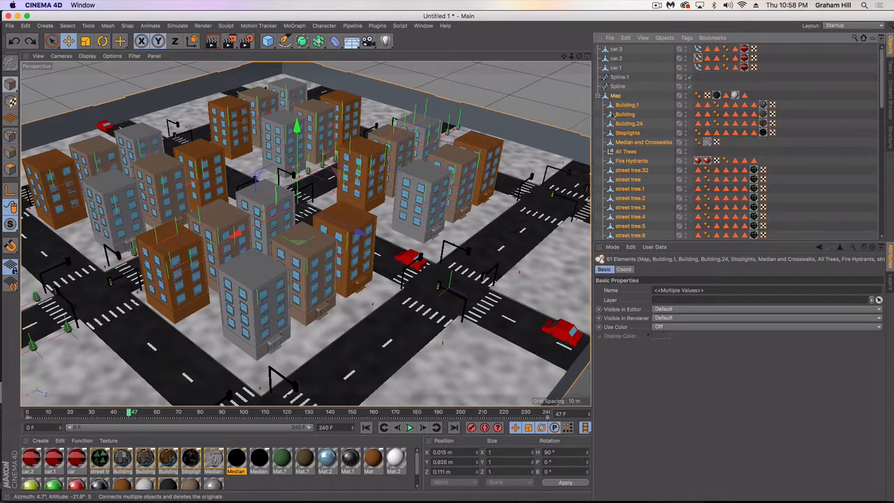
click(612, 39)
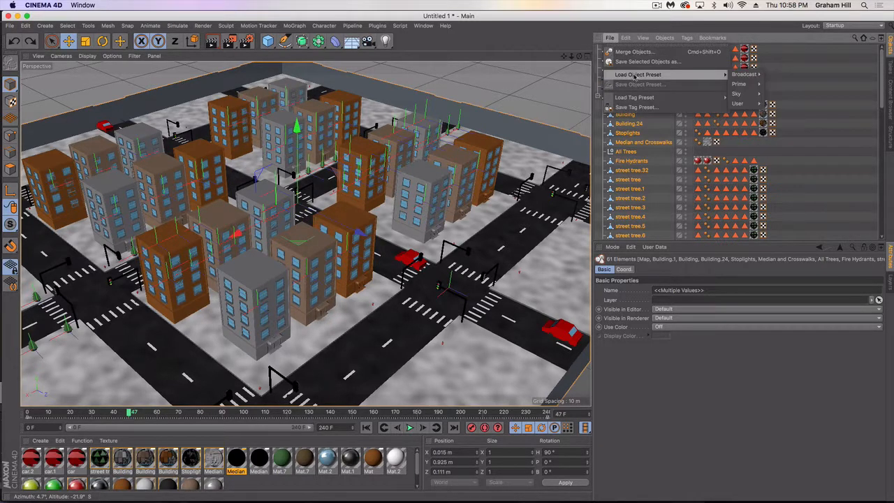
mouse_move(623, 43)
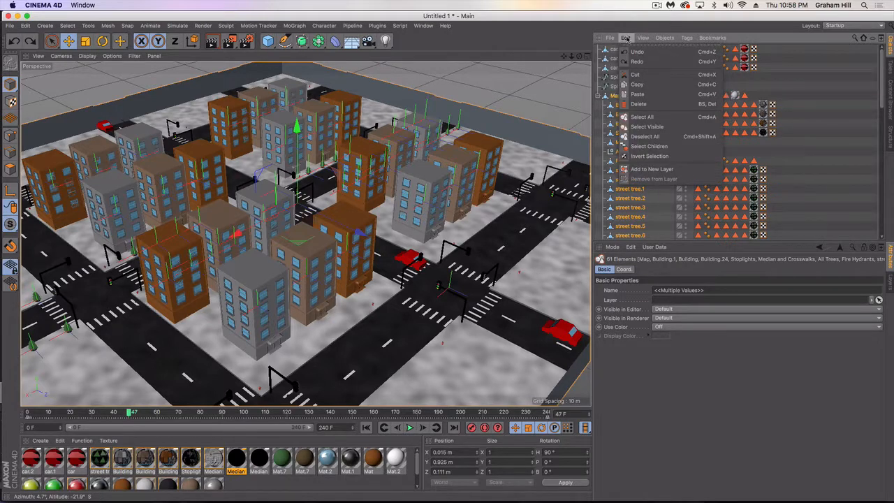
mouse_move(631, 100)
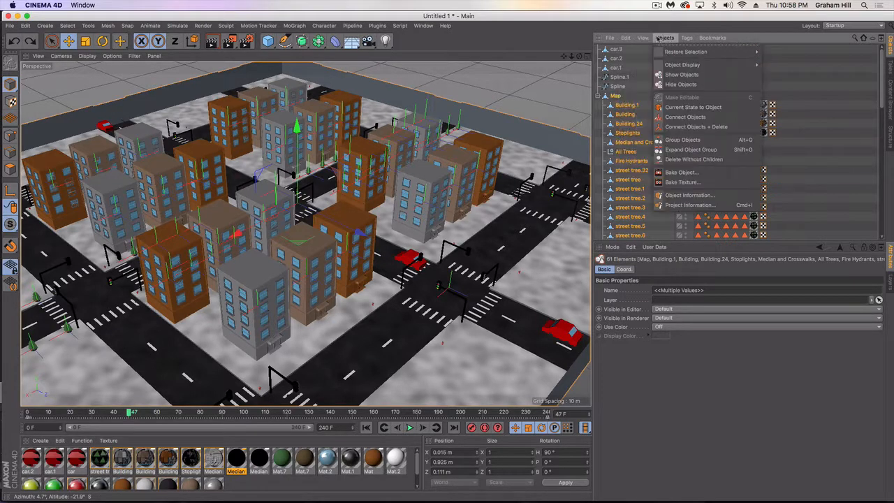
mouse_move(631, 73)
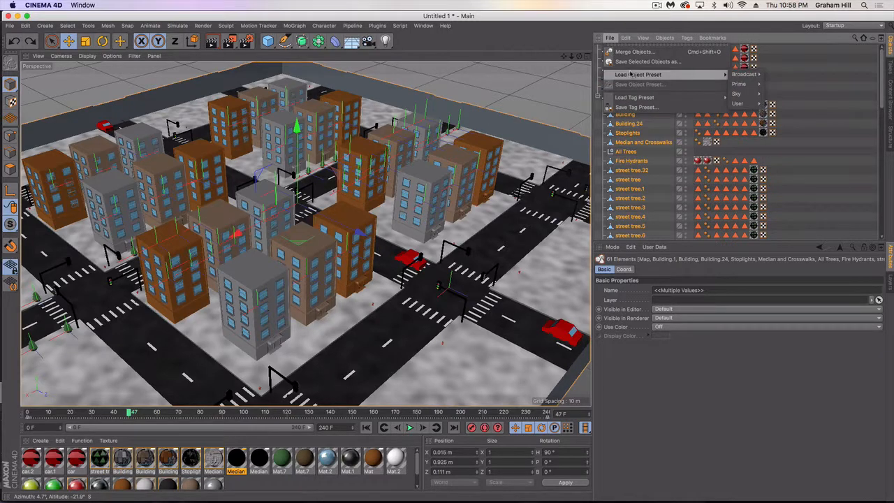
click(631, 84)
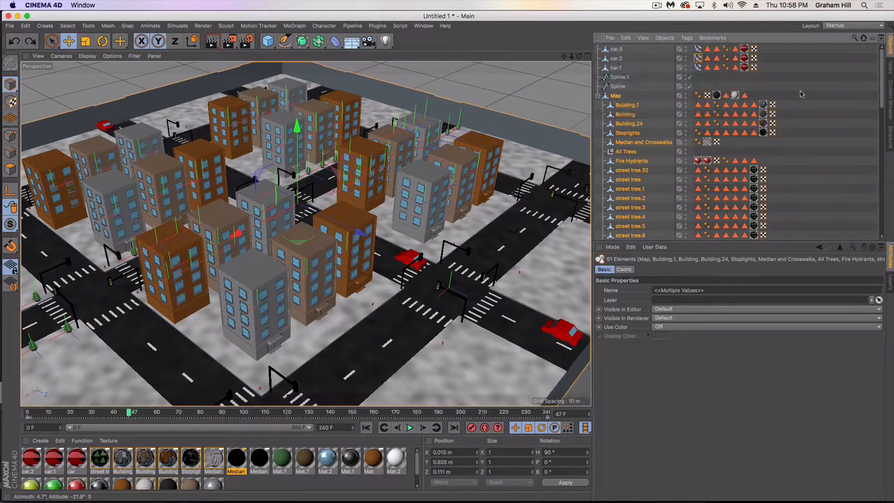
Save Building.1 and Stoplights as separate object presets under their own names
click(627, 104)
click(610, 37)
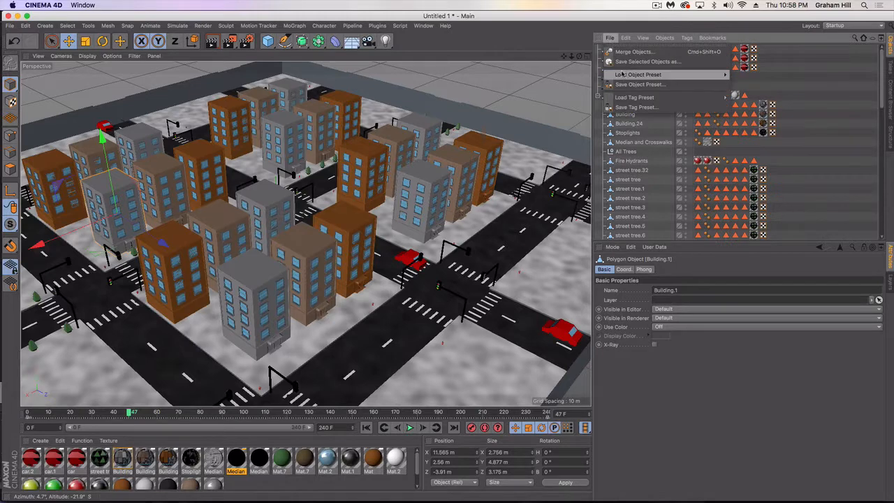
click(630, 84)
click(636, 94)
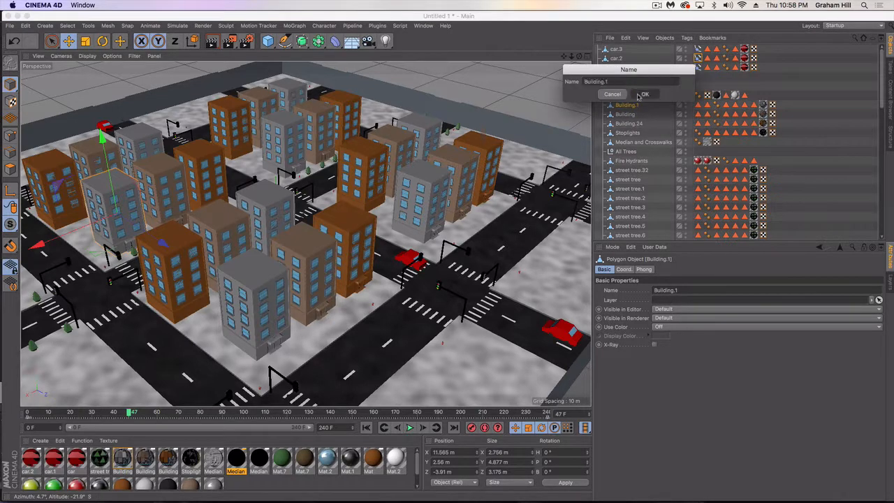
click(628, 133)
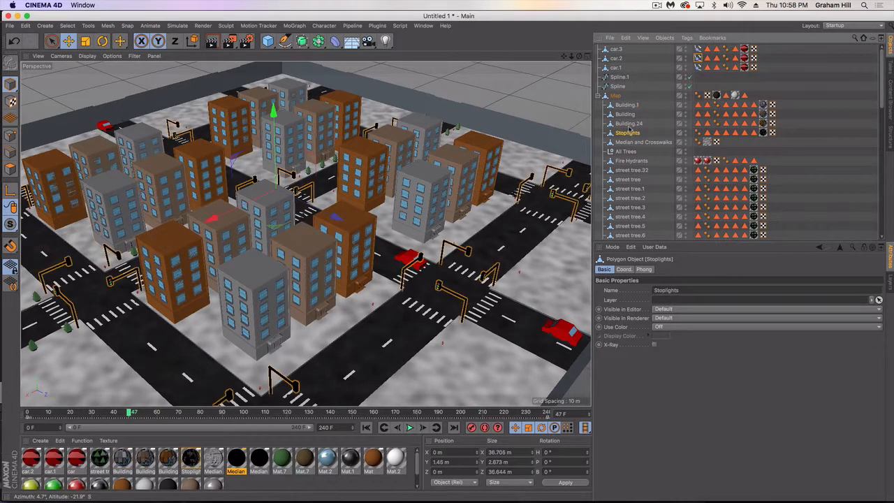
click(611, 38)
click(630, 84)
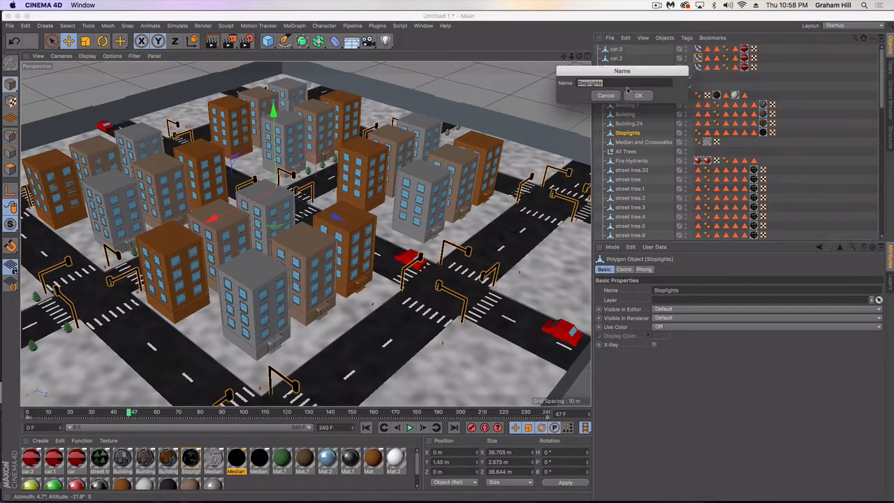
key(Return)
Save Median and Crosswalks and the All Trees null as separate object presets under their own names
click(637, 143)
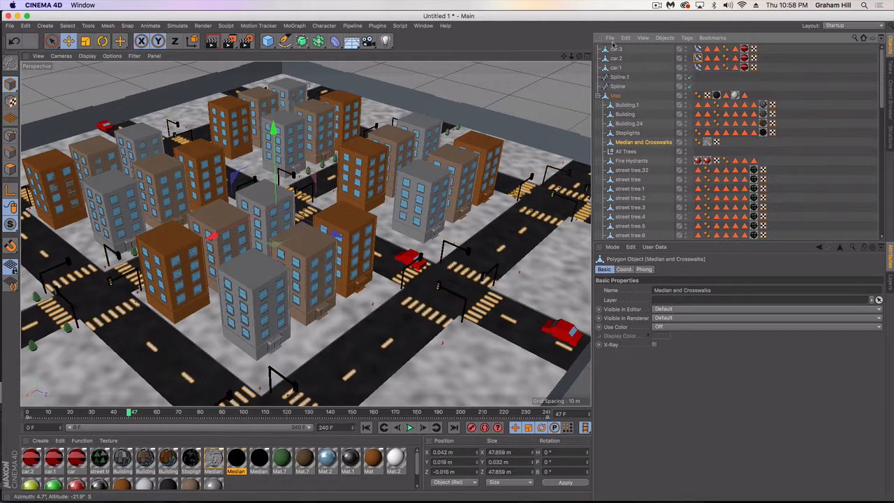
click(611, 37)
click(624, 89)
click(639, 99)
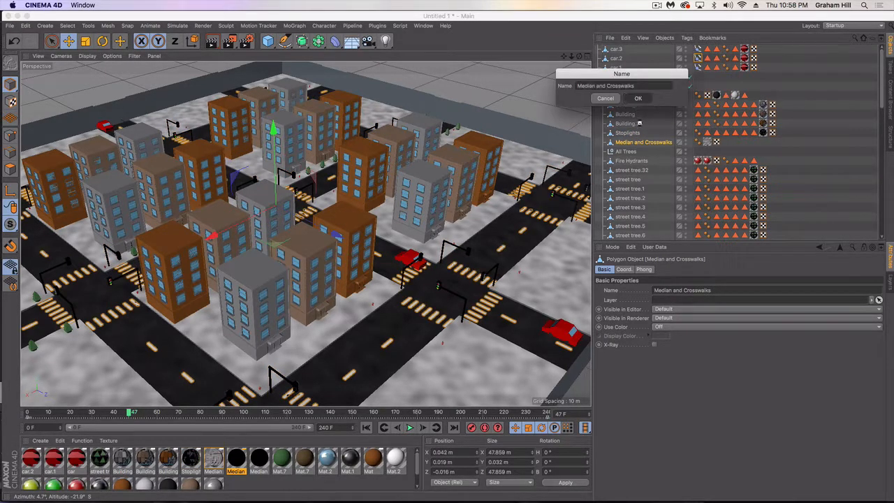
click(627, 152)
click(611, 38)
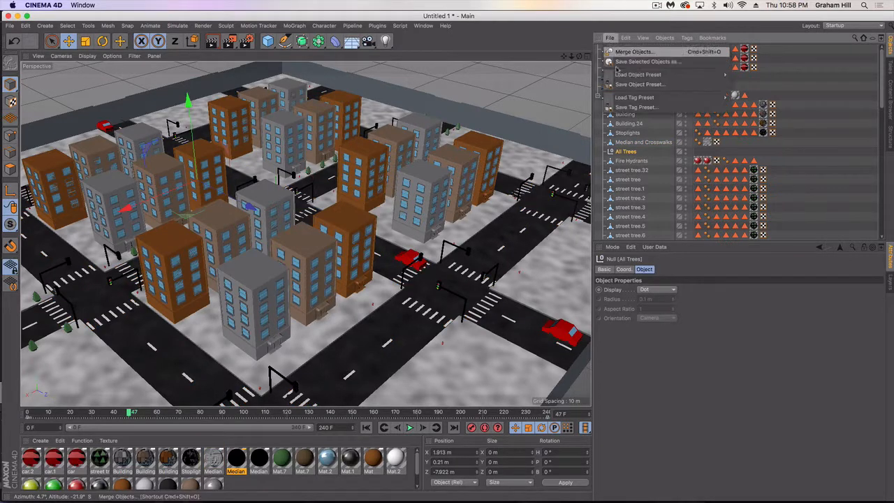
click(622, 89)
click(625, 95)
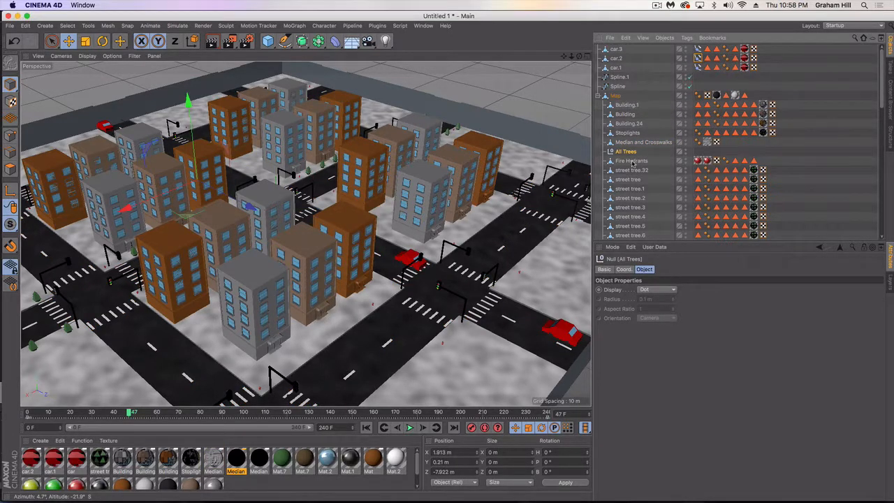
Save Fire Hydrants and street tree.32 as separate object presets under their own names
click(633, 161)
click(610, 38)
click(616, 87)
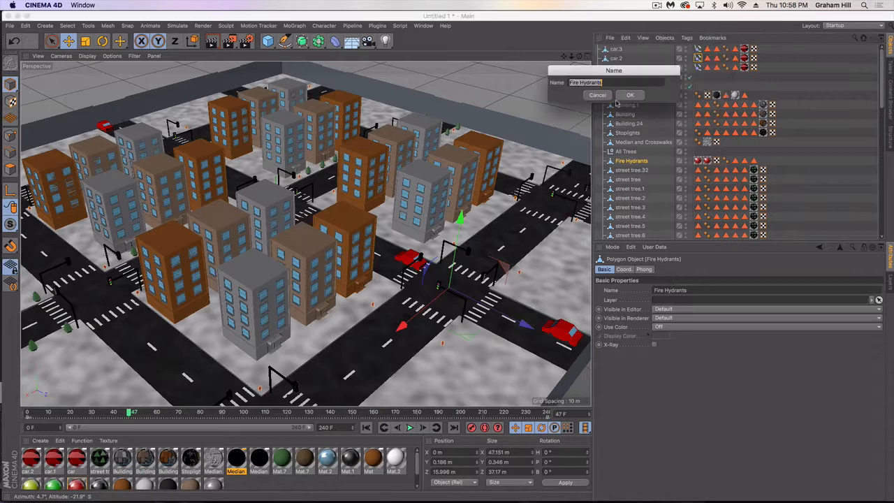
key(Return)
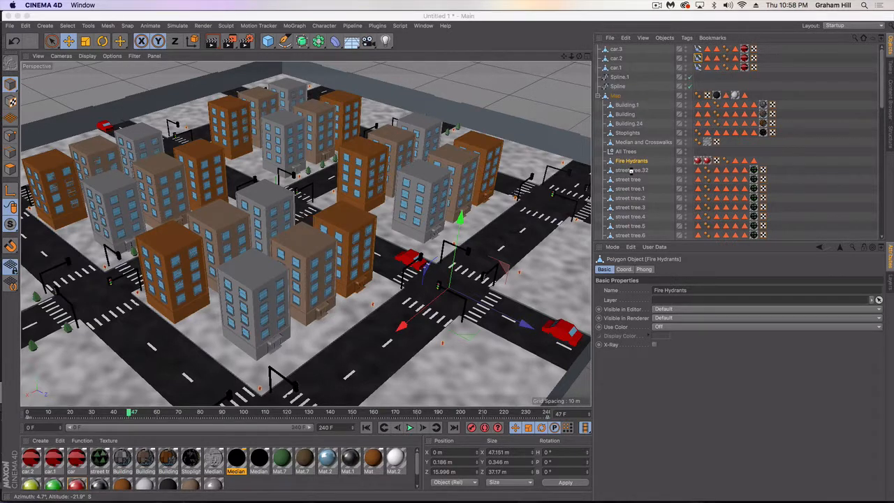
click(636, 172)
click(609, 38)
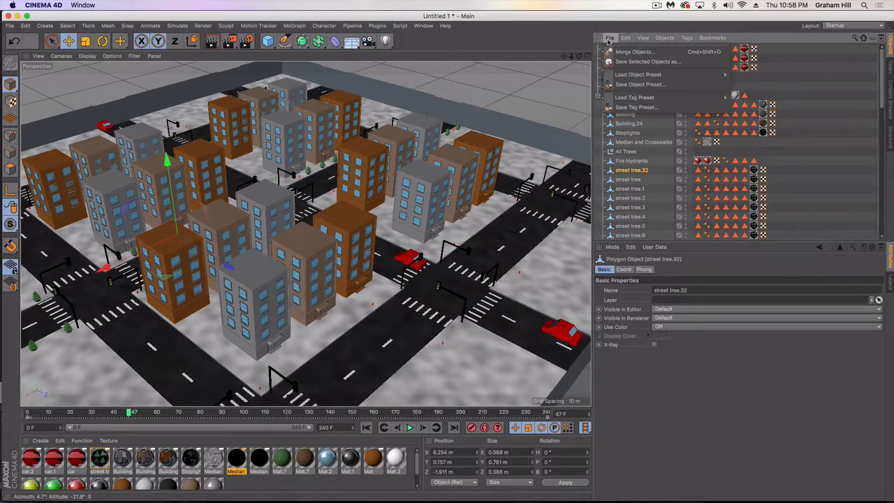
click(618, 88)
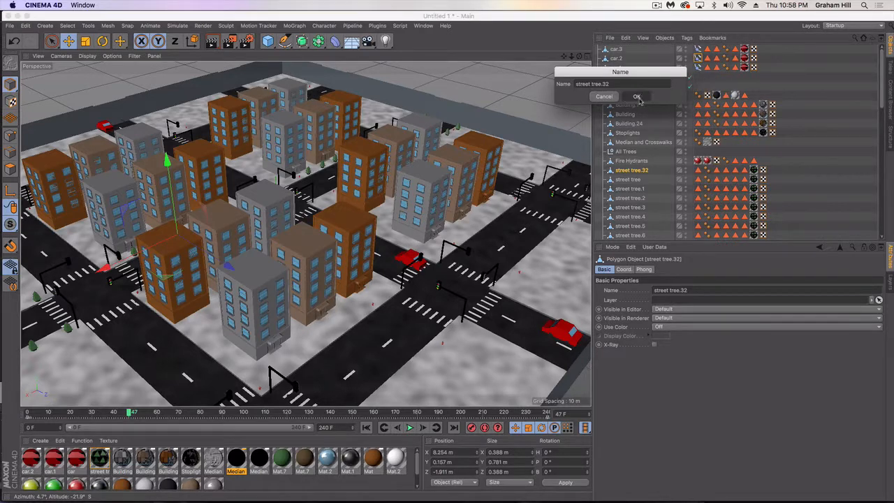
click(636, 96)
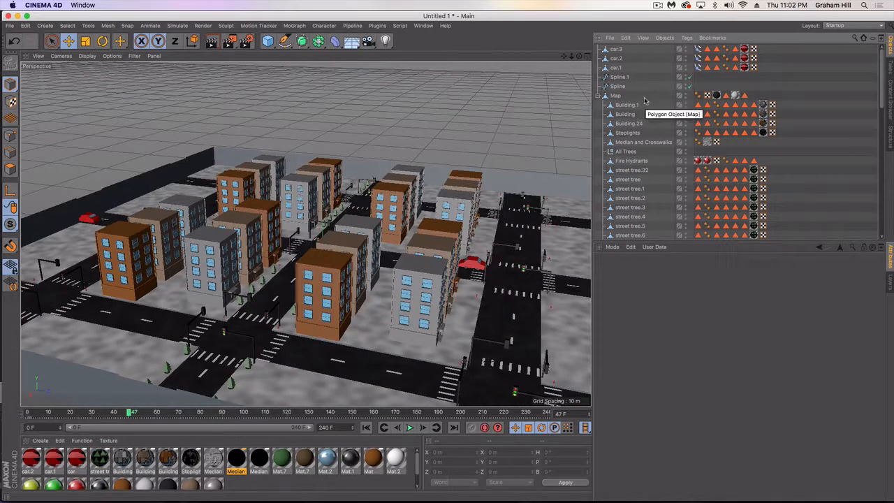
Move all of Map's children, from Building.1 through Building.22, out of the Map hierarchy and place them above it
click(617, 97)
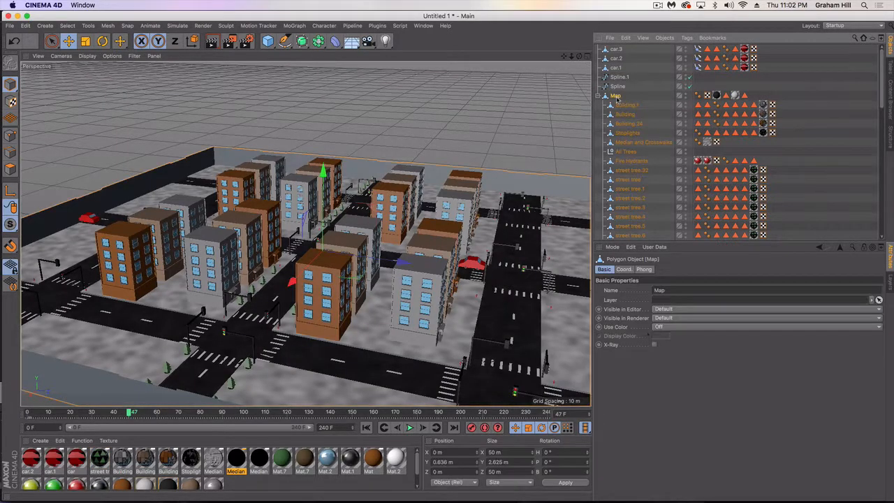
click(618, 104)
scroll(610, 124, down, 5)
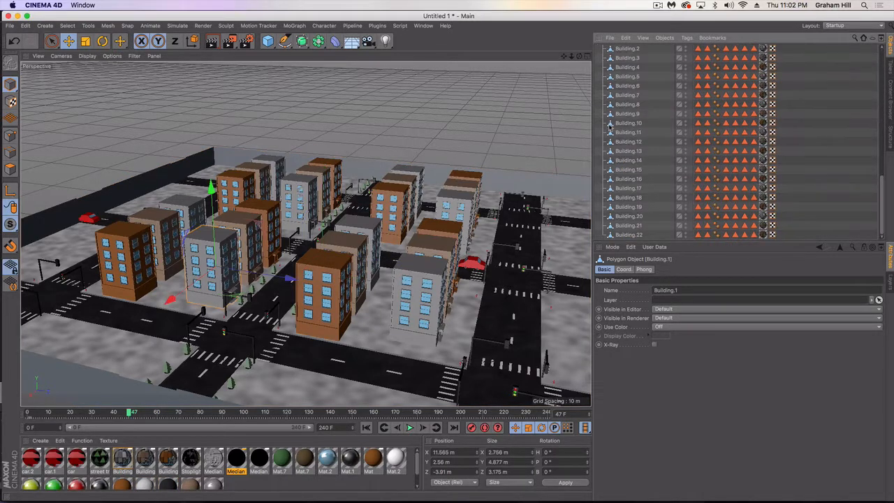
shift+click(627, 235)
scroll(632, 198, up, 5)
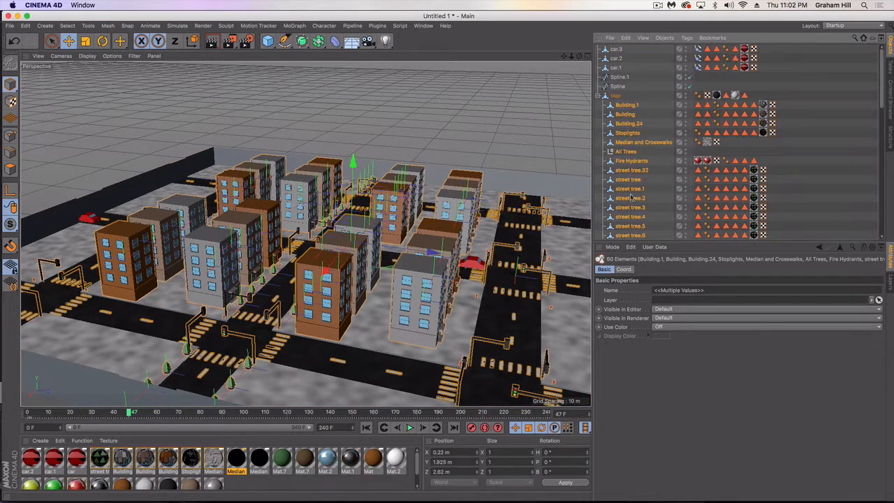
drag(628, 107, 611, 91)
Rename the Map object as Base Map
scroll(625, 140, down, 5)
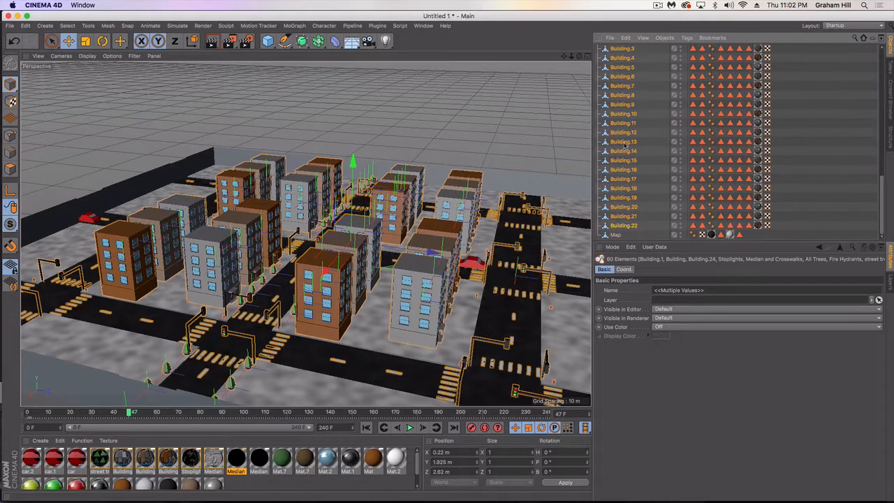
click(616, 234)
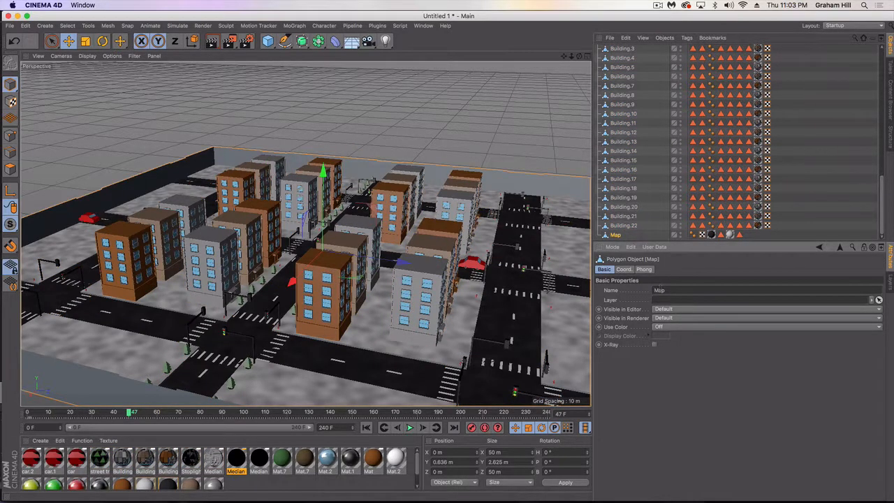
text(Base Map)
key(Return)
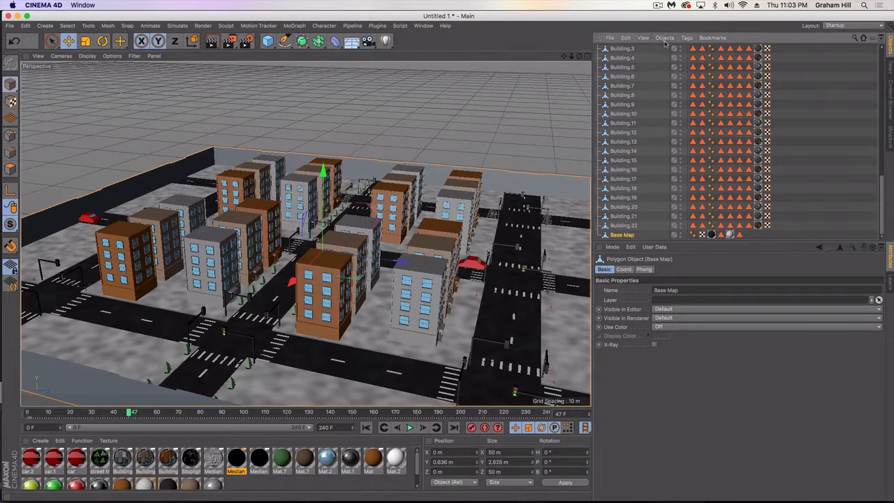
Bake Base Map to a single 512 by 512 texture with normals and delete the original Base Map object
click(664, 38)
click(683, 172)
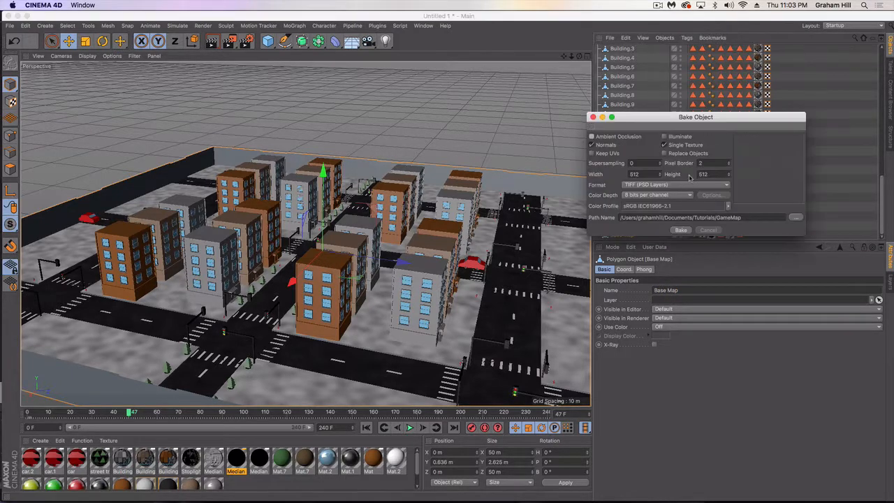
click(686, 232)
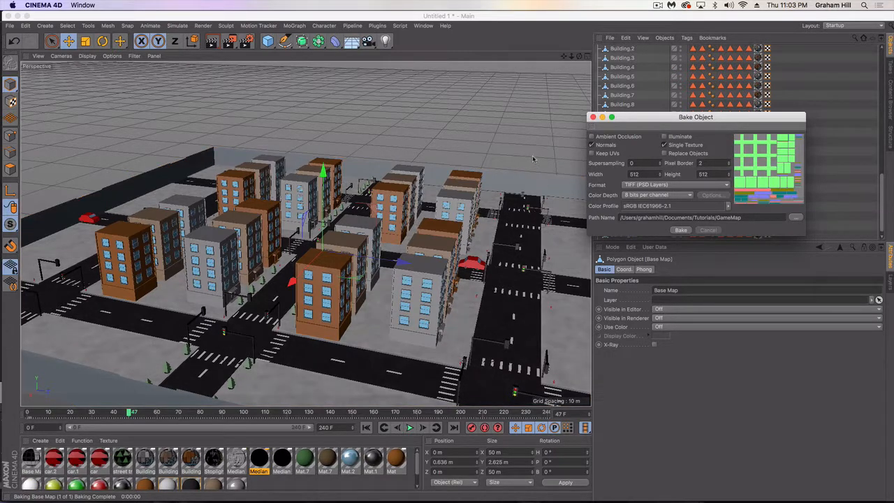
click(593, 117)
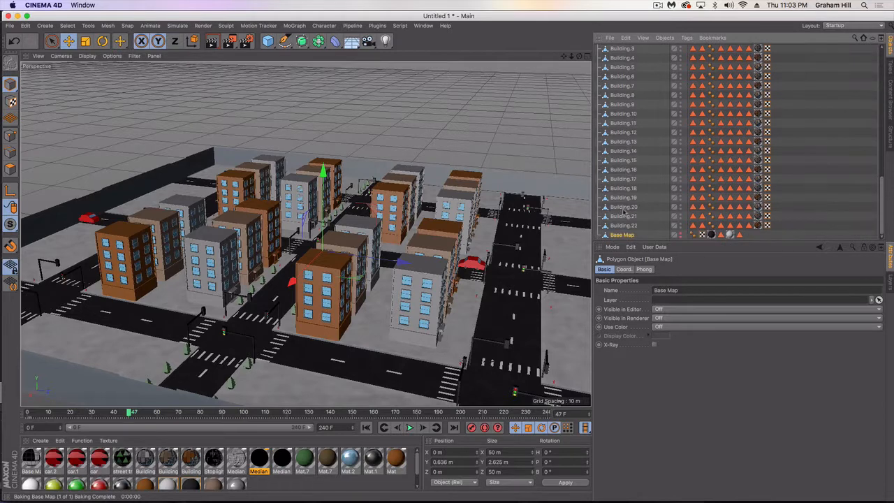
key(Delete)
Nest all objects from Building.1 through Building.22 under Base Map.1 and collapse the hierarchy
scroll(616, 162, up, 10)
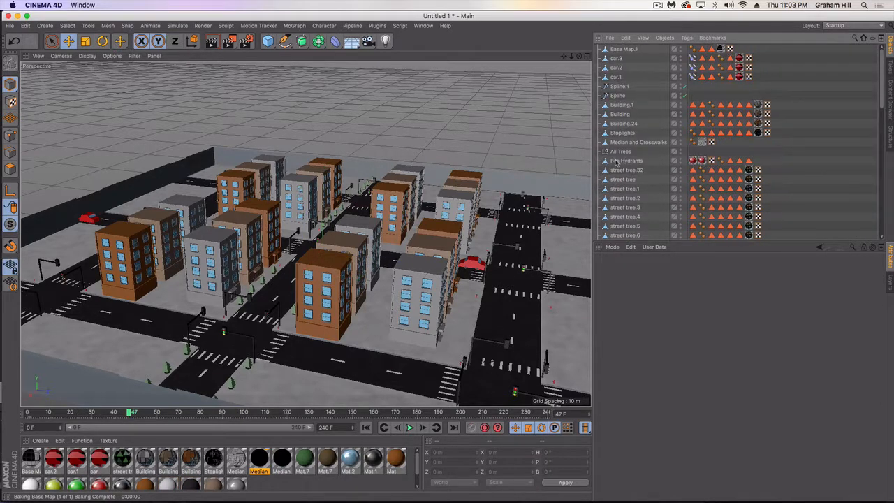
click(624, 106)
scroll(627, 118, down, 5)
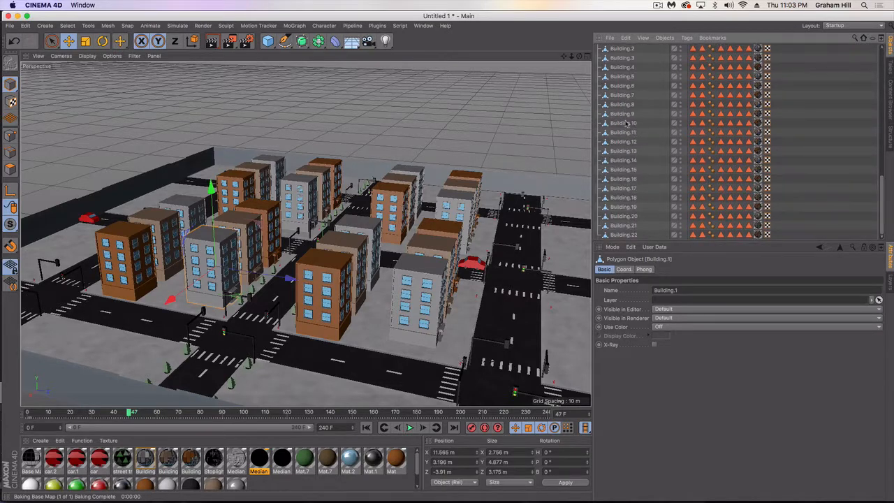
shift+click(625, 235)
scroll(621, 198, up, 10)
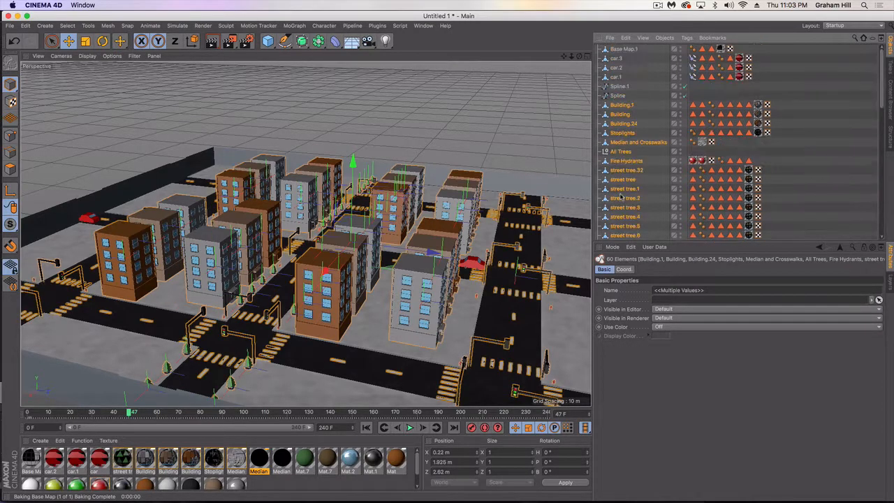
drag(619, 109, 622, 52)
click(599, 48)
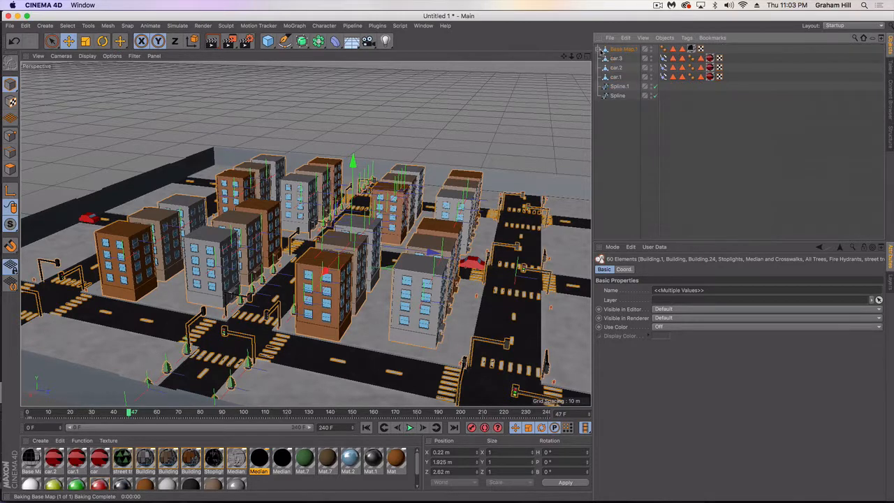
Nest car.1, car.2, car.3 and both splines under Base Map.1 and collapse the hierarchy
click(615, 59)
shift+click(617, 77)
drag(617, 60, 621, 51)
click(599, 49)
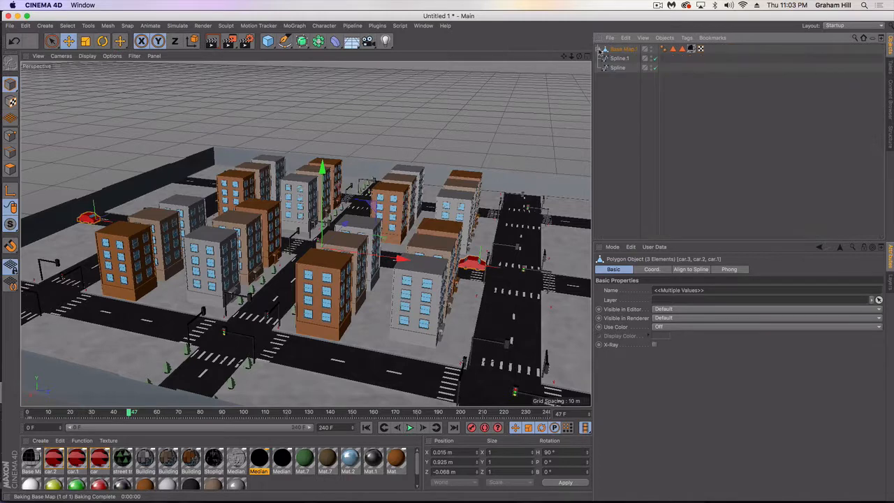
click(617, 59)
shift+click(618, 68)
drag(618, 66, 623, 51)
click(599, 49)
Save Base Map.1 with all its children as an object preset, editing the proposed preset name
click(620, 50)
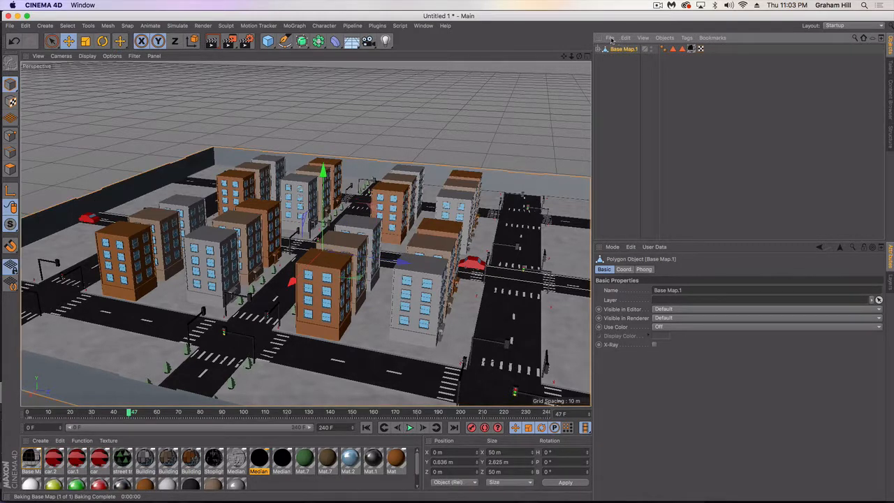
click(610, 38)
click(625, 84)
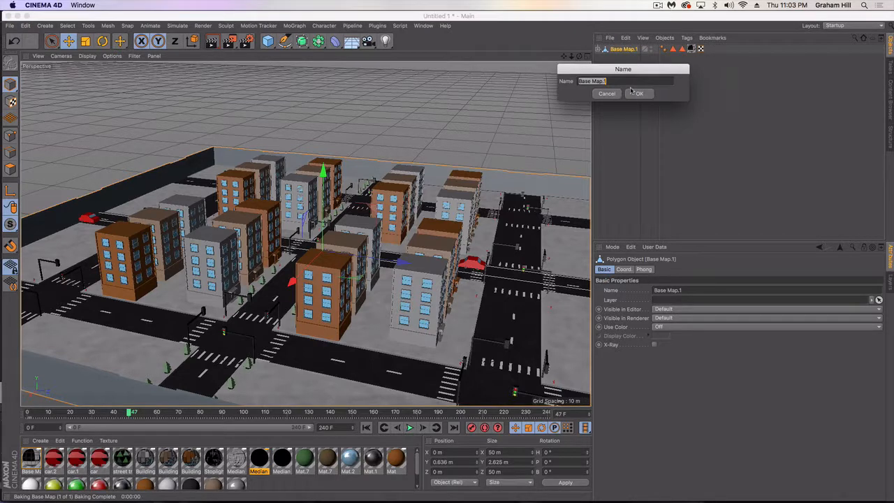
click(611, 82)
key(BackSpace)
key(BackSpace)
key(BackSpace)
key(BackSpace)
key(BackSpace)
key(BackSpace)
click(632, 93)
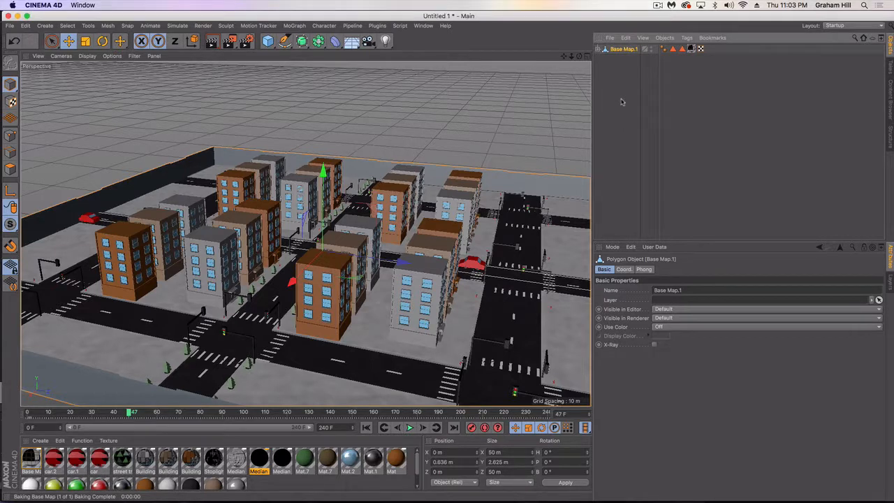
Export the scene as an FBX file named Game Map in the GameMap folder, keeping splines, animation tracks and embedded textures enabled
click(10, 25)
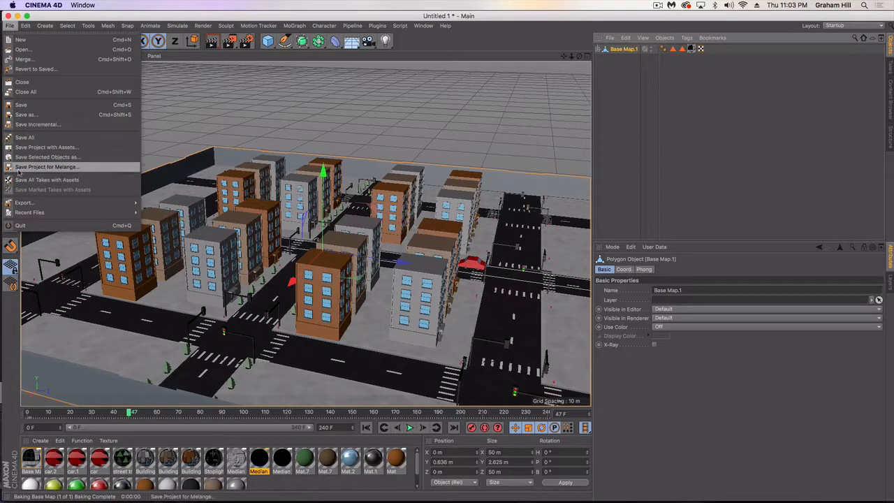
mouse_move(30, 203)
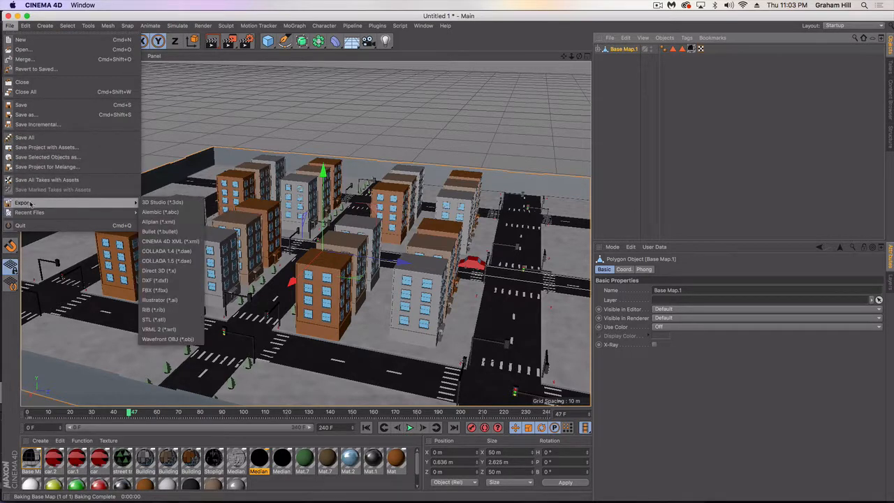
click(156, 290)
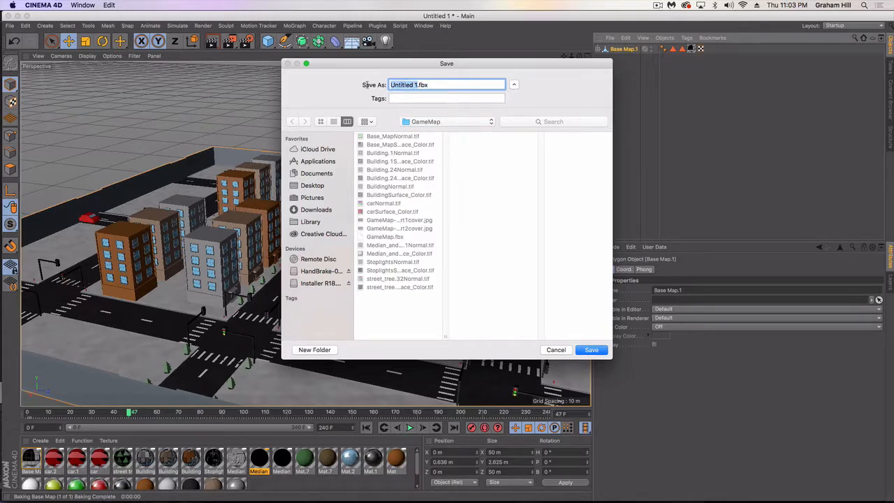
text(Game Map)
click(587, 350)
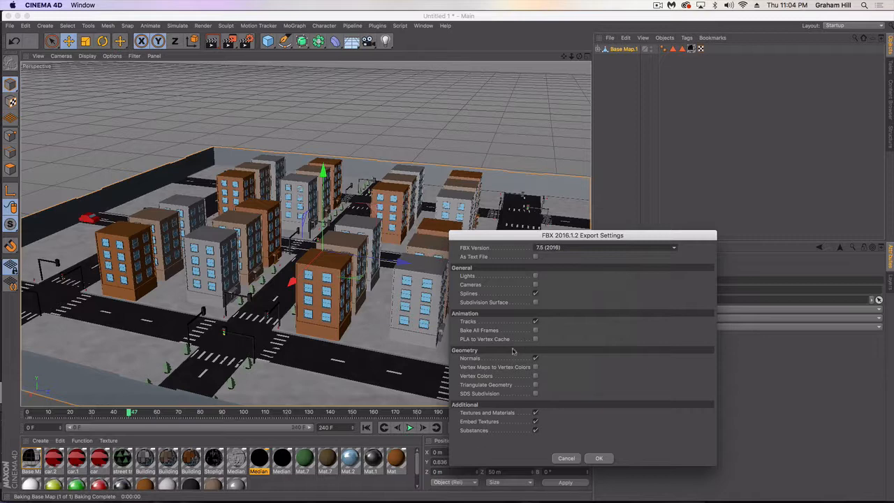
click(597, 458)
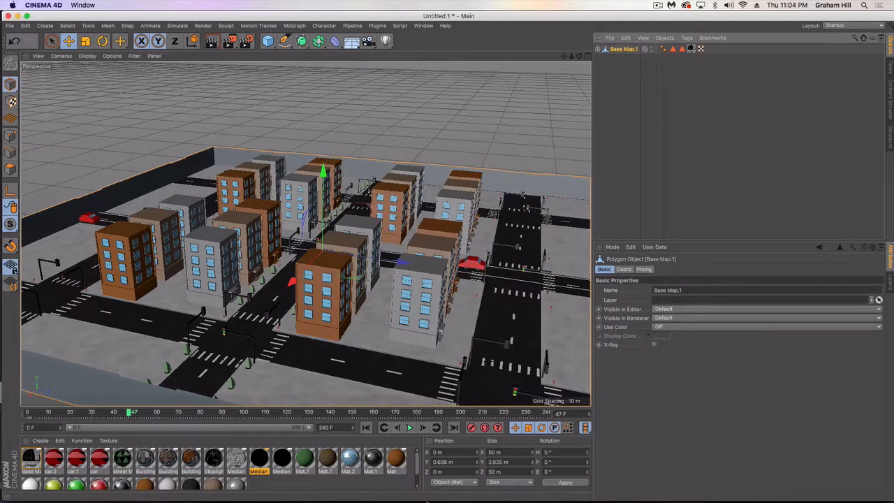
Switch to Unity and import Game Map.fbx from Documents/Tutorials/GameMap, accepting the normal-map fix for Base_MapNormal.tif
mouse_move(428, 502)
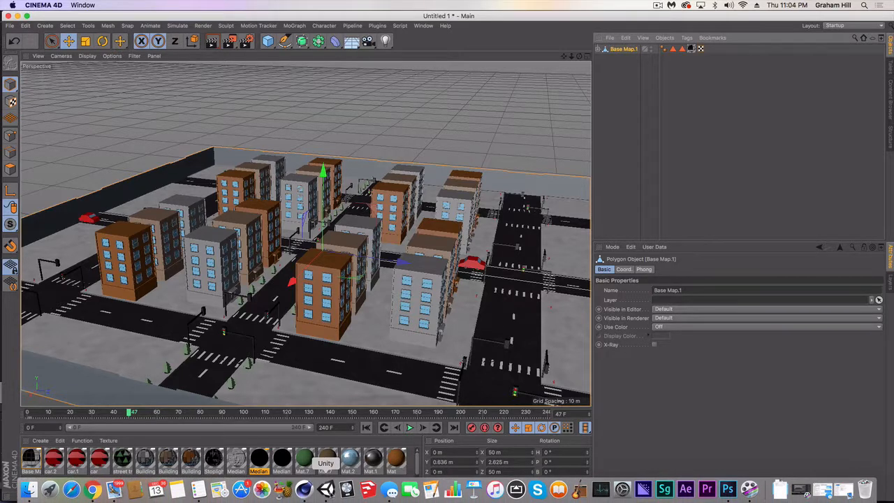
click(325, 490)
click(100, 4)
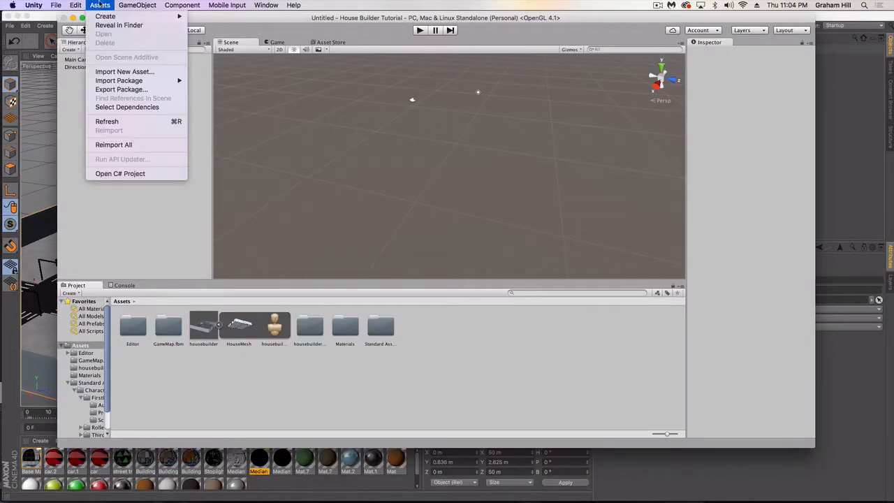
click(146, 72)
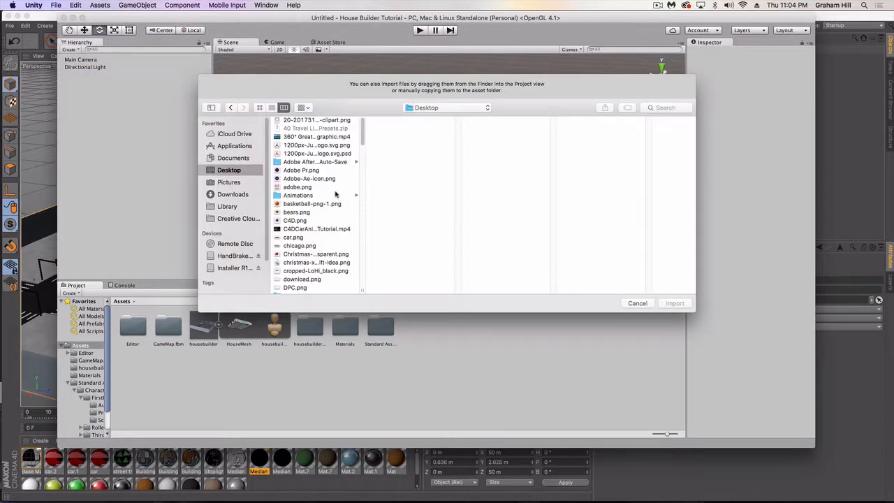
click(241, 160)
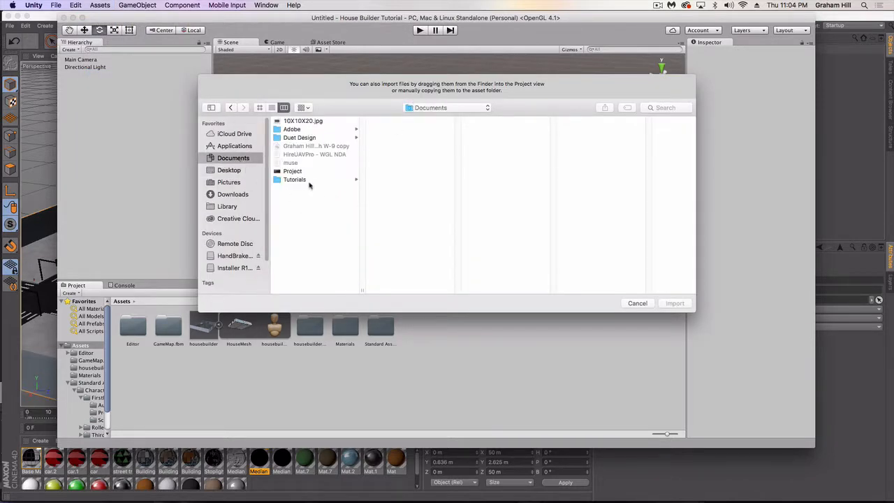
click(308, 180)
scroll(395, 229, down, 5)
click(409, 192)
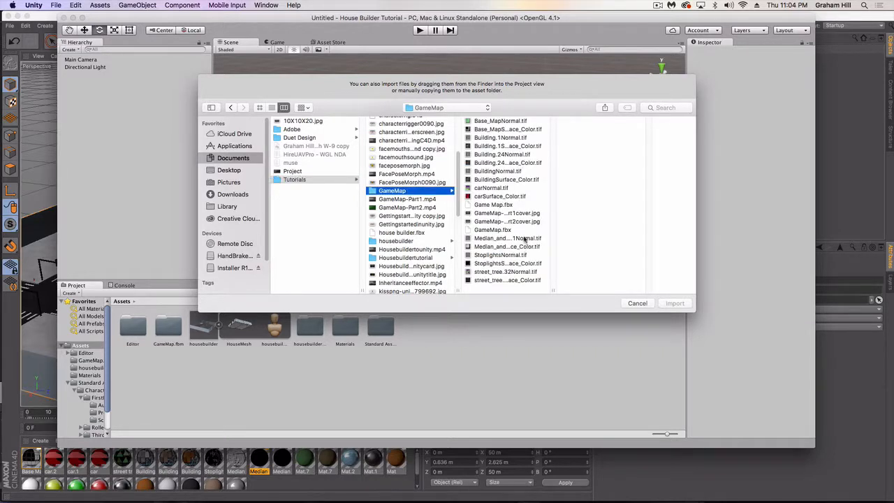
click(498, 206)
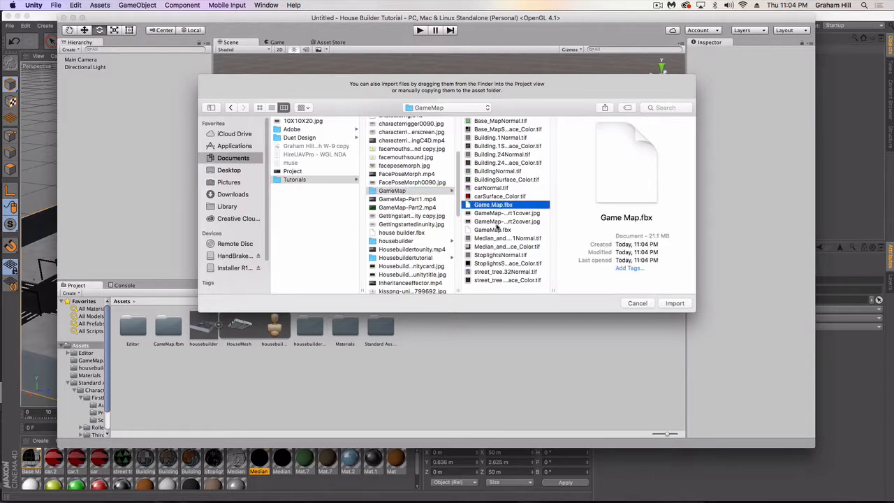
click(674, 303)
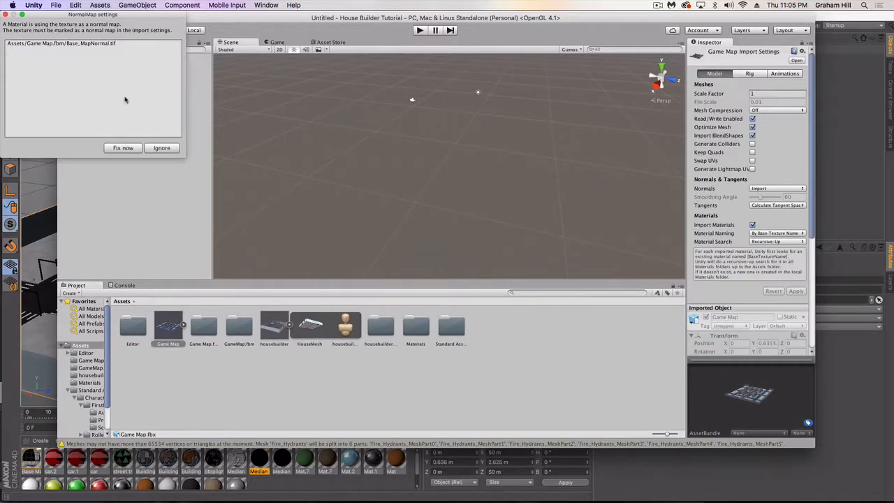
click(117, 148)
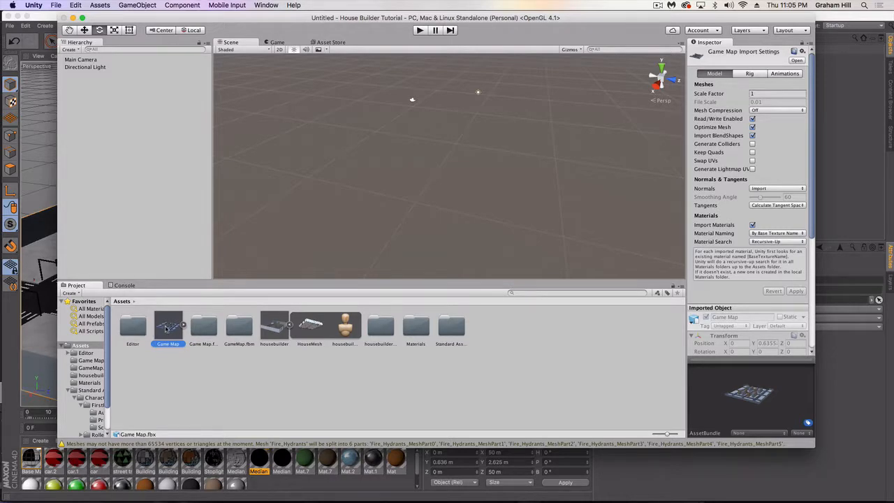
Place the imported Game Map model in the scene with the whole city in view
drag(167, 328, 357, 198)
scroll(357, 199, down, 10)
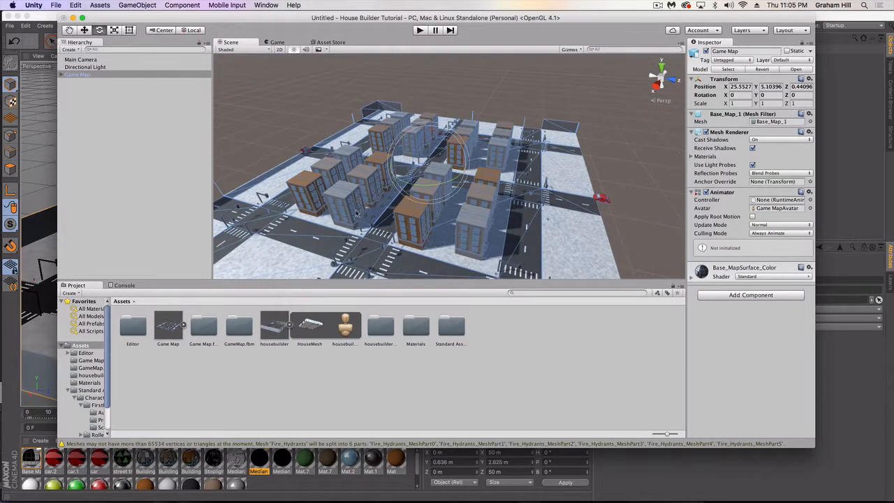
scroll(374, 236, down, 5)
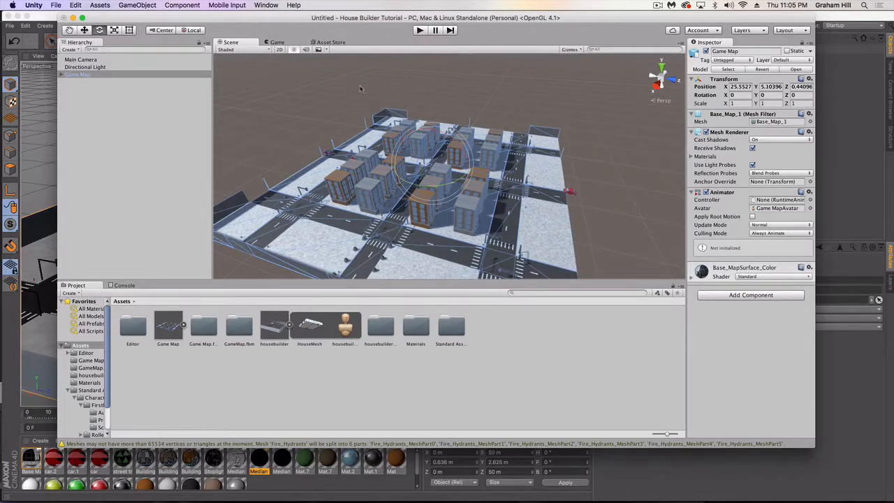
Check the map through the game camera, return to the Scene view and run the game
click(277, 42)
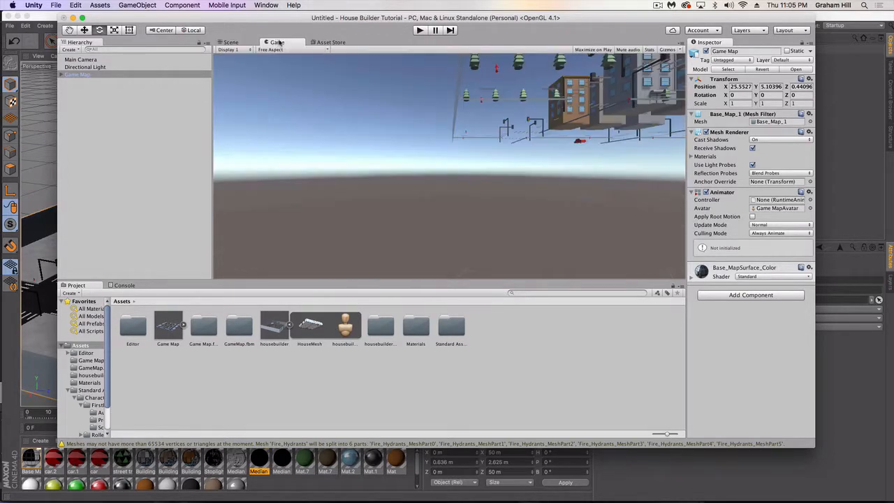
click(233, 43)
click(420, 30)
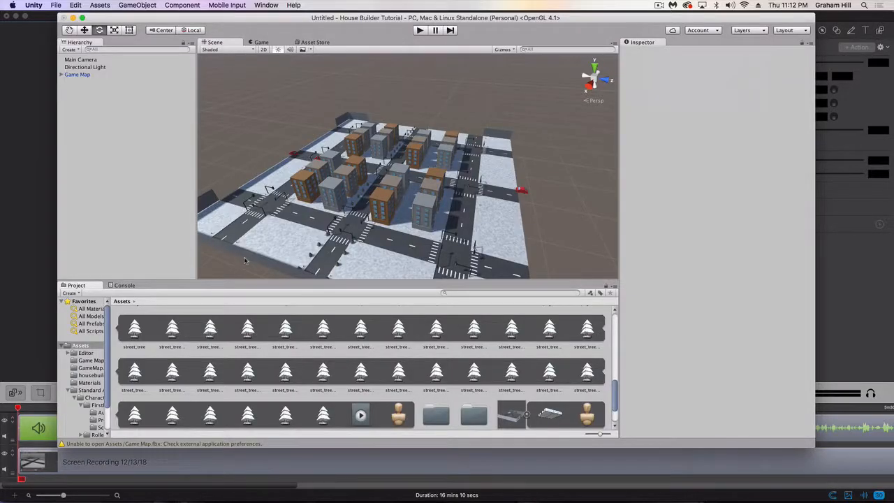
Inspect the CINEMA_4D_Main clip and play its preview in Game Map's animation import settings, pausing it near the end
scroll(256, 345, down, 2)
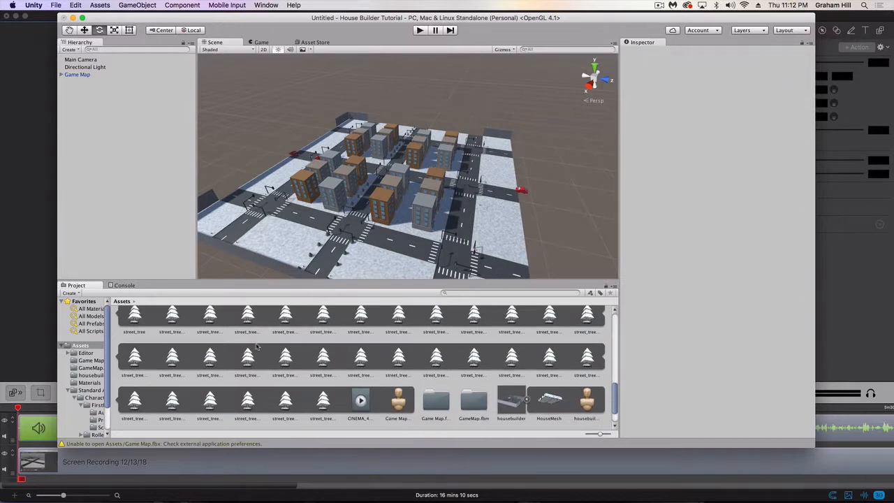
click(360, 401)
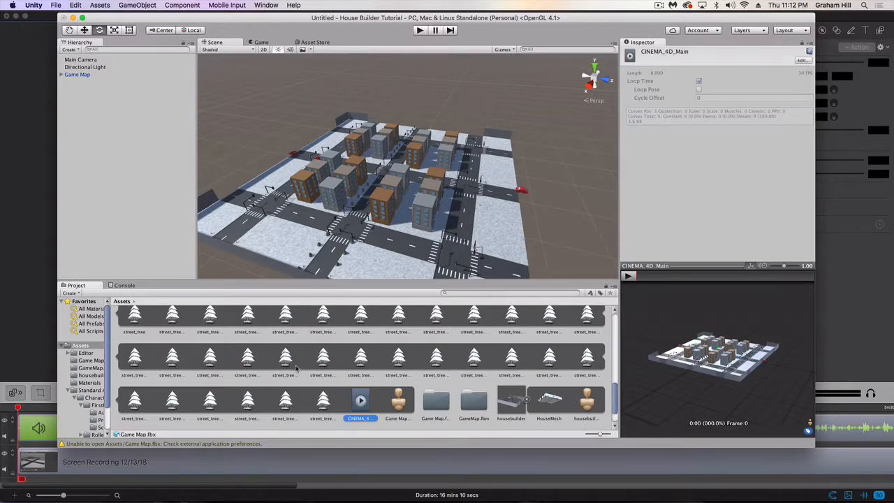
scroll(173, 346, up, 10)
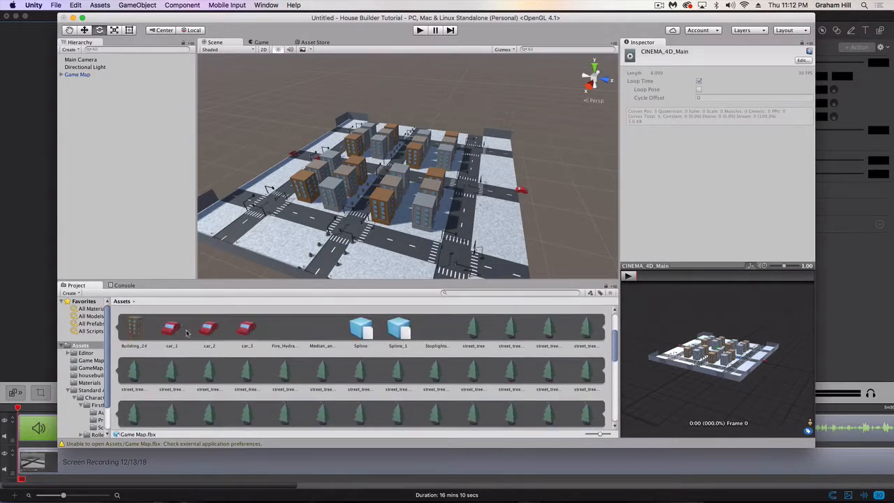
scroll(185, 335, up, 1)
click(183, 327)
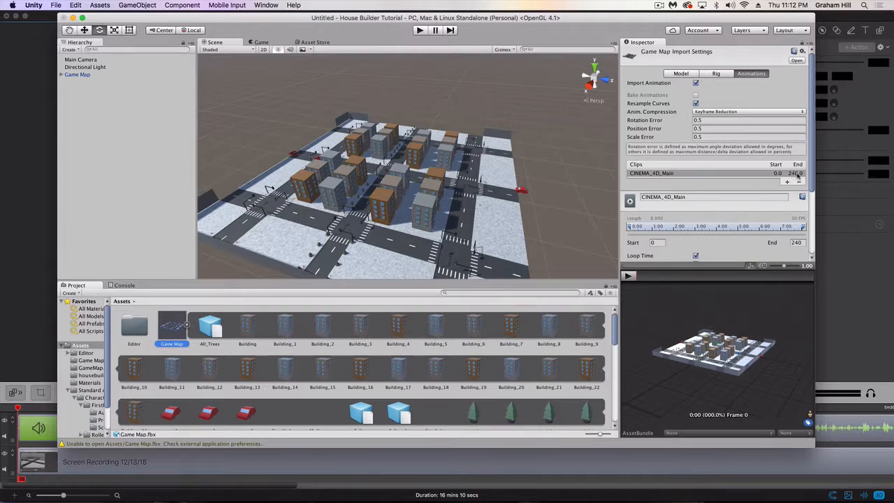
scroll(804, 210, down, 5)
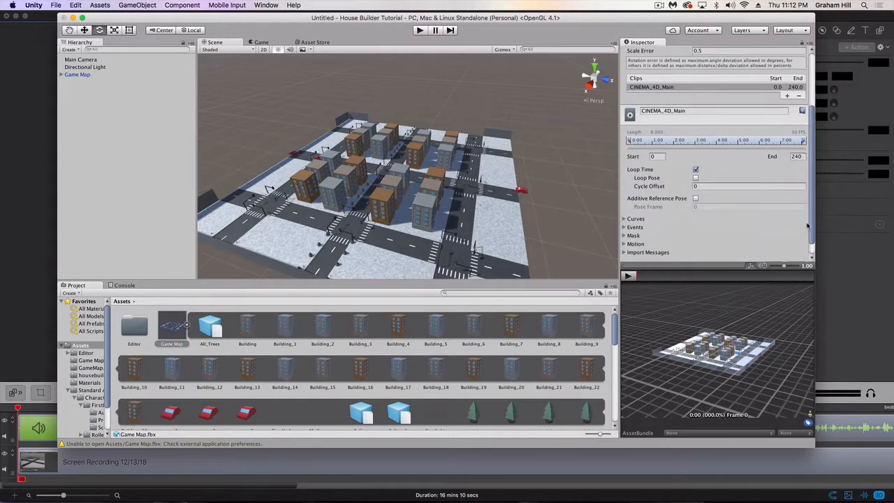
click(629, 276)
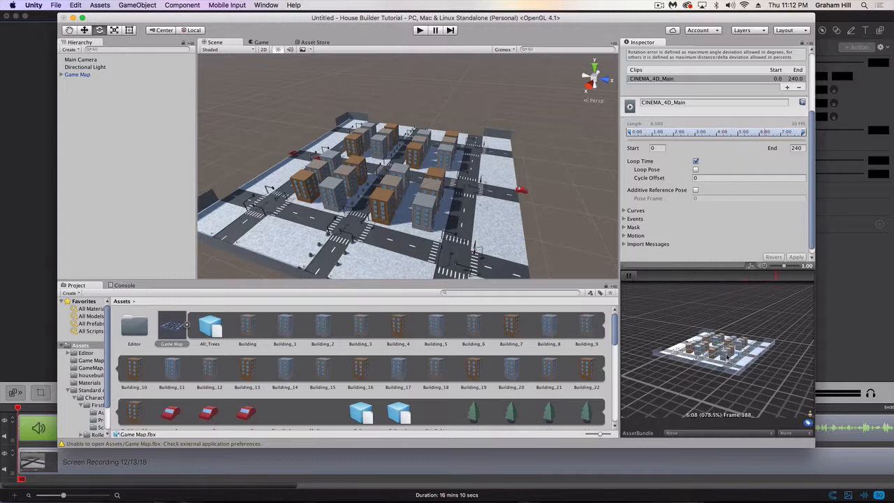
click(629, 276)
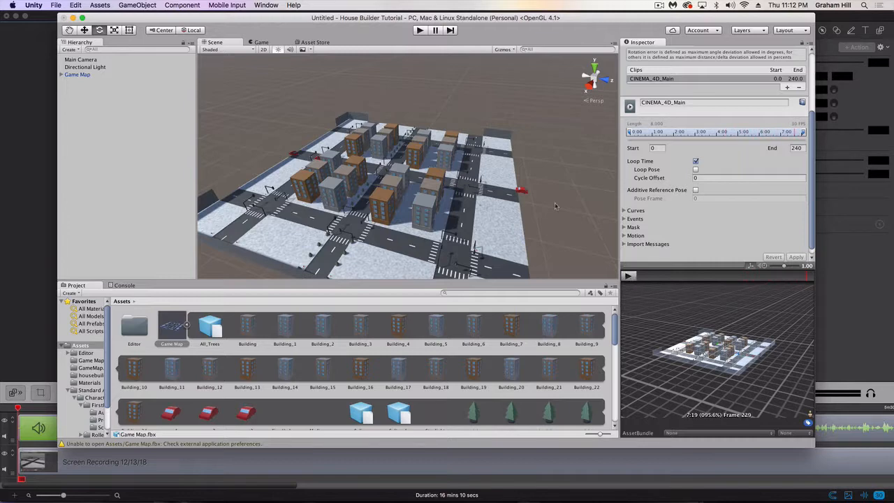
Run the game to check the looping car animation through the game camera and stop it
click(417, 31)
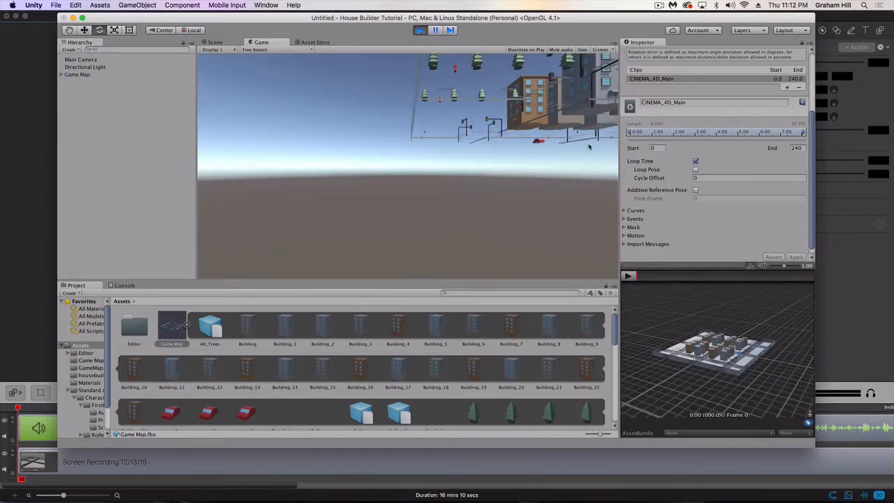
click(419, 31)
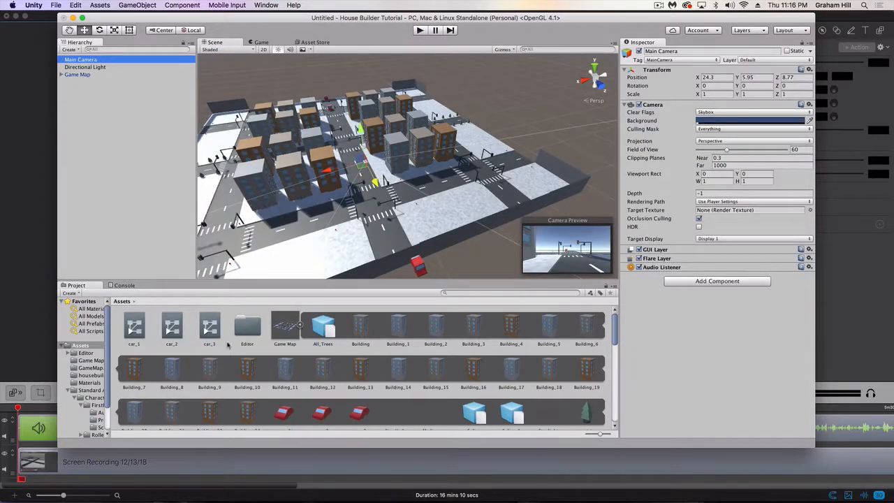
Assign the CINEMA_4D_Main animation clip to the Game Map object in the scene and test it in play mode
scroll(227, 345, down, 15)
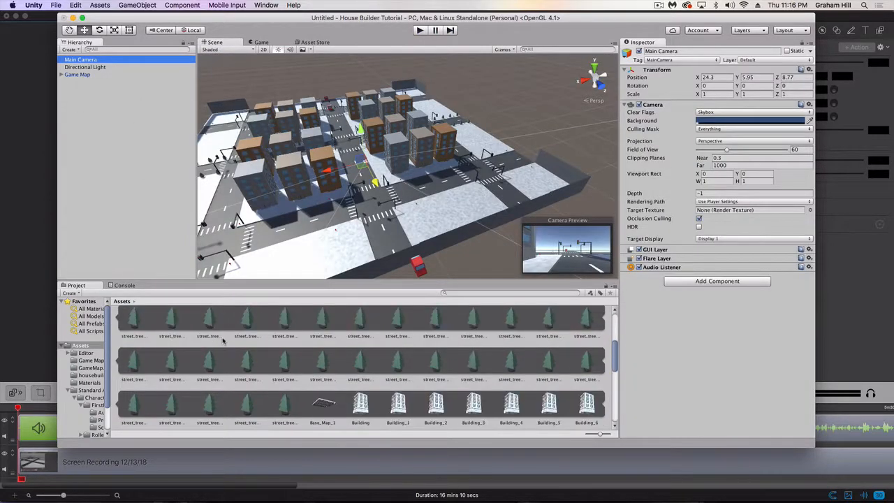
click(477, 366)
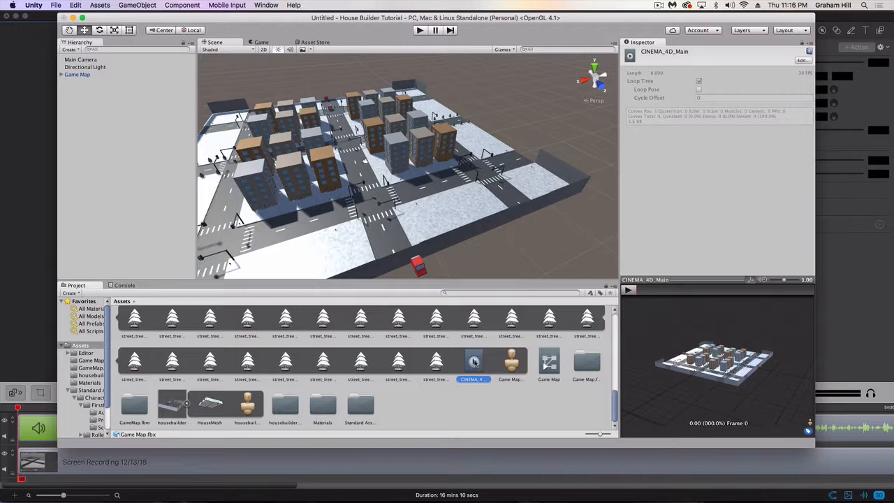
scroll(333, 363, up, 2)
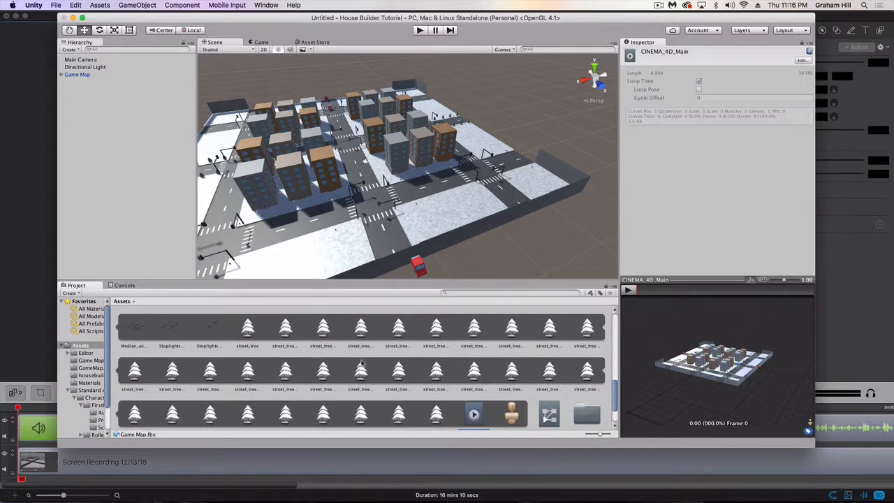
drag(475, 418, 82, 76)
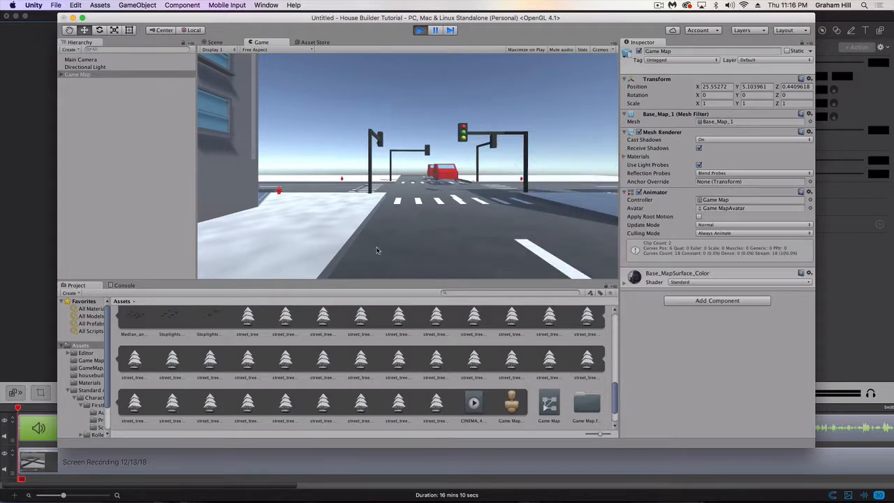
click(420, 30)
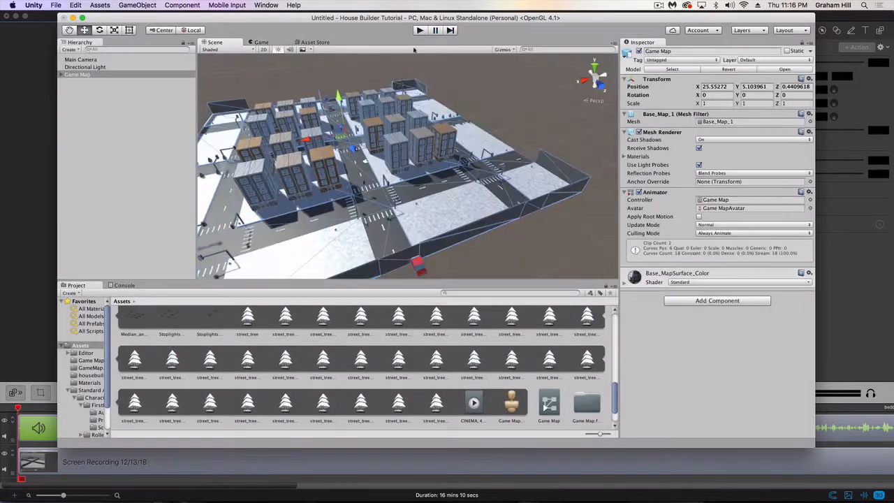
Try raising the Spline object inside Game Map to about 7.41 on Y, and undo the move
click(63, 75)
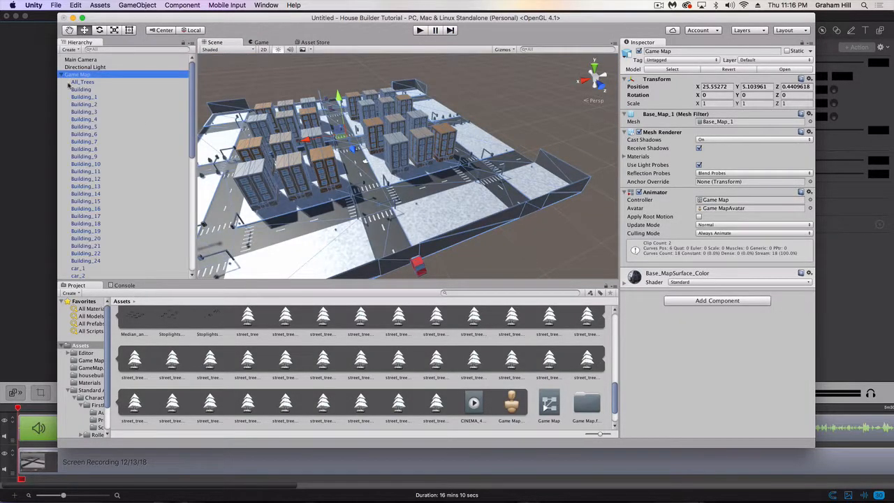
scroll(112, 146, down, 5)
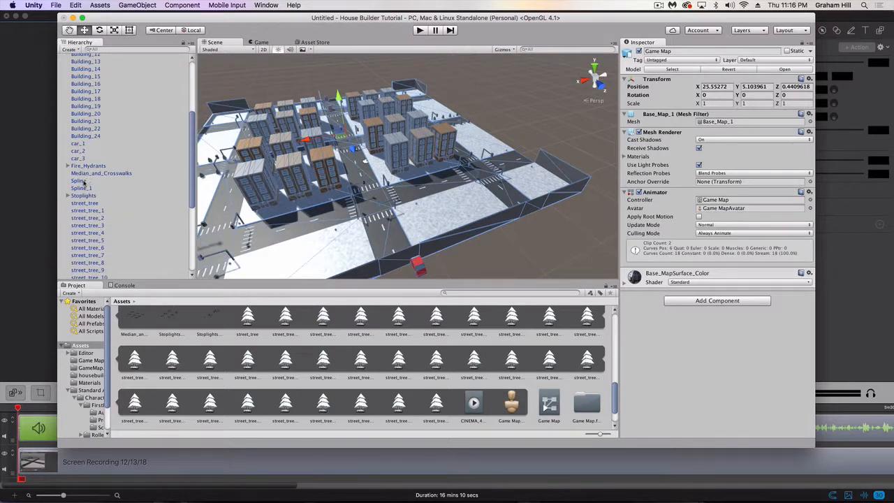
click(78, 180)
drag(334, 107, 328, 70)
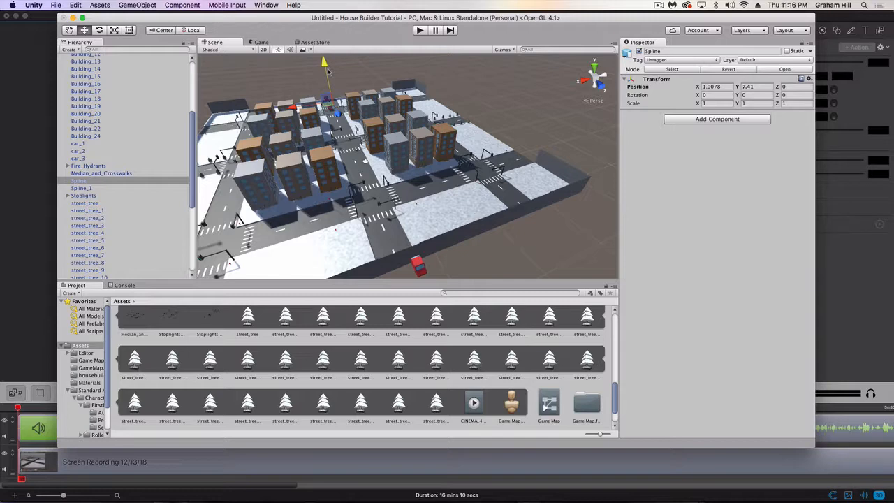
key(super+z)
Examine the street and the red car beyond the map's edge, and run the game to check the cars' movement
scroll(325, 136, up, 5)
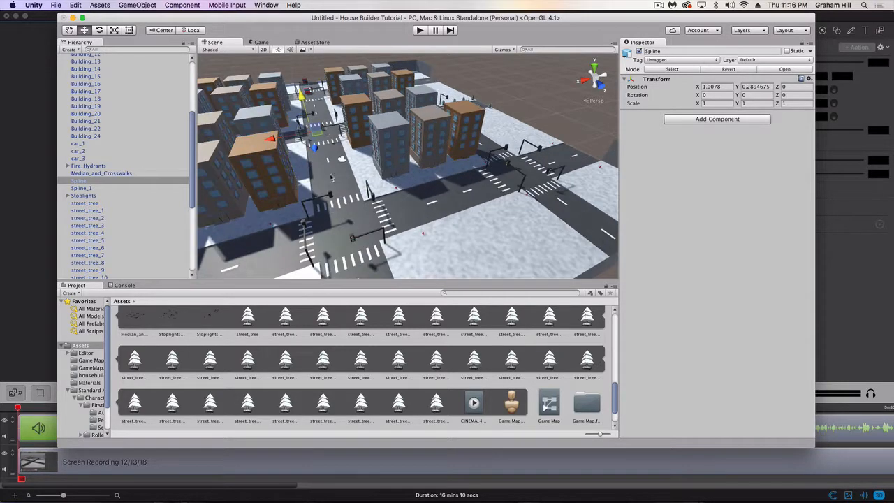
click(331, 175)
middle_drag(319, 182, 320, 146)
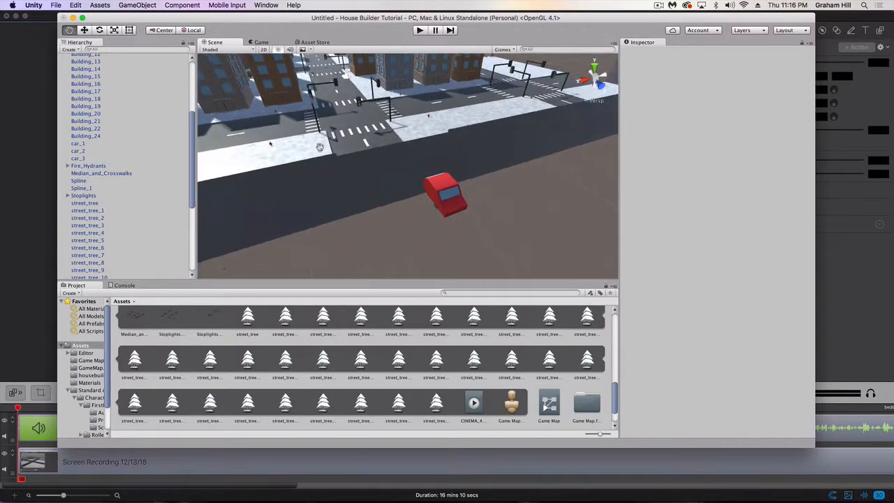
scroll(319, 143, up, 5)
scroll(315, 129, down, 5)
alt+drag(311, 128, 301, 171)
click(419, 30)
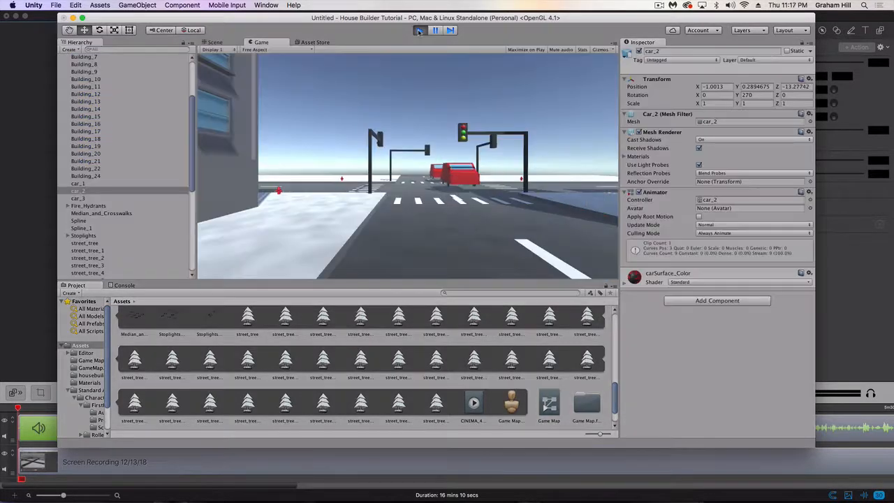
click(420, 30)
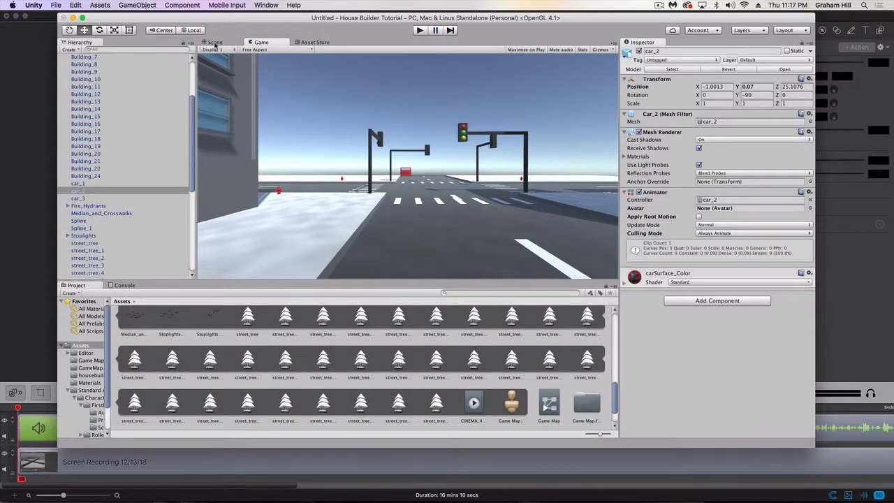
Raise the Main Camera to about Y 13.56 in the Scene view and tilt it down about 15.5 degrees
click(215, 44)
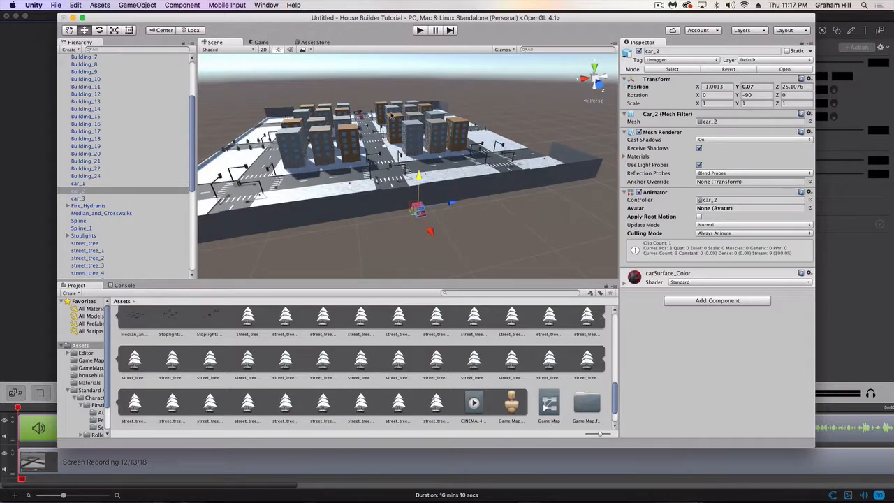
scroll(140, 66, up, 5)
click(93, 61)
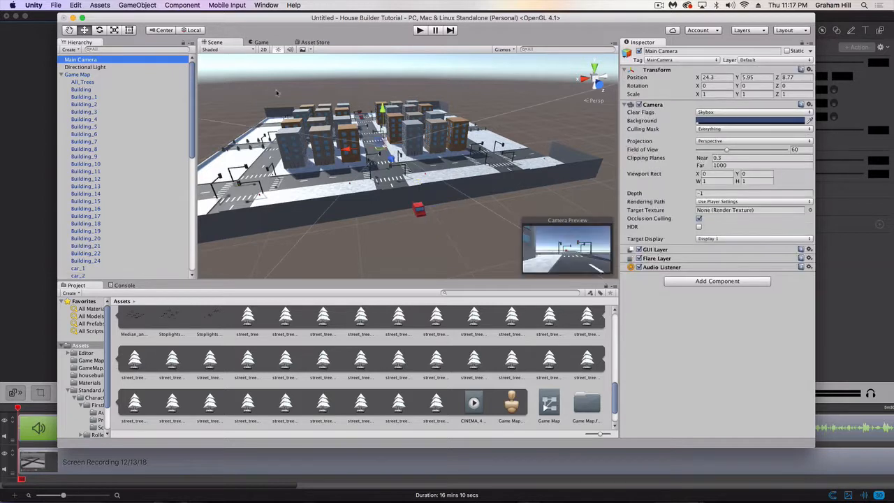
drag(383, 108, 381, 54)
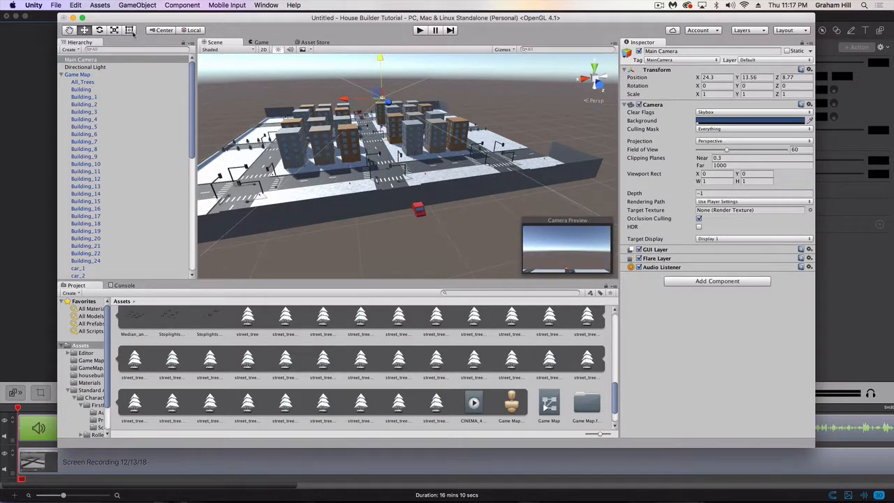
click(100, 30)
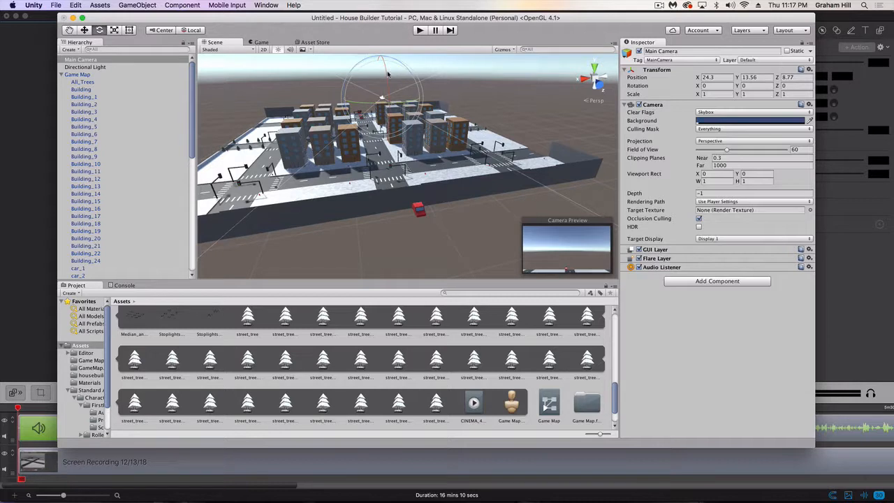
mouse_move(389, 74)
mouse_down()
mouse_move(400, 168)
mouse_move(395, 102)
mouse_move(382, 99)
mouse_move(374, 80)
mouse_up()
Move the Main Camera to about X 25.6, Y 9, Z -25.3, facing down the main street, and test the view in play mode
click(84, 31)
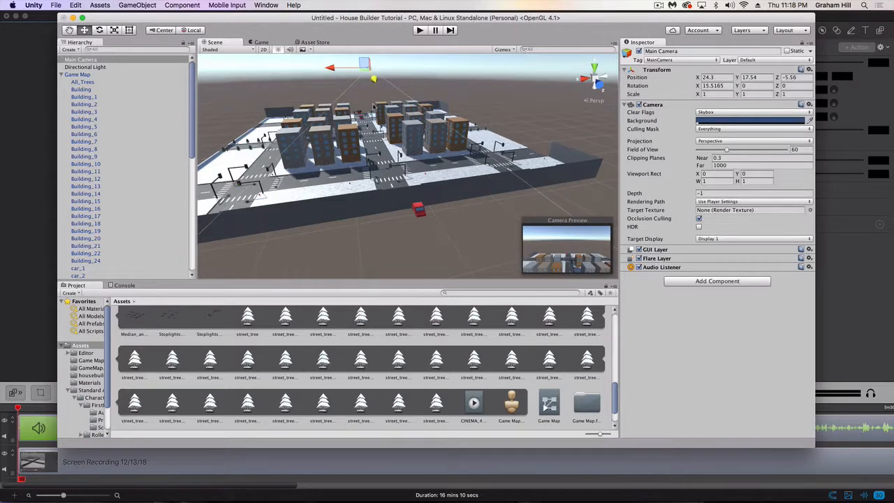
middle_drag(373, 107, 382, 149)
drag(373, 99, 370, 140)
drag(381, 189, 374, 162)
drag(366, 116, 365, 163)
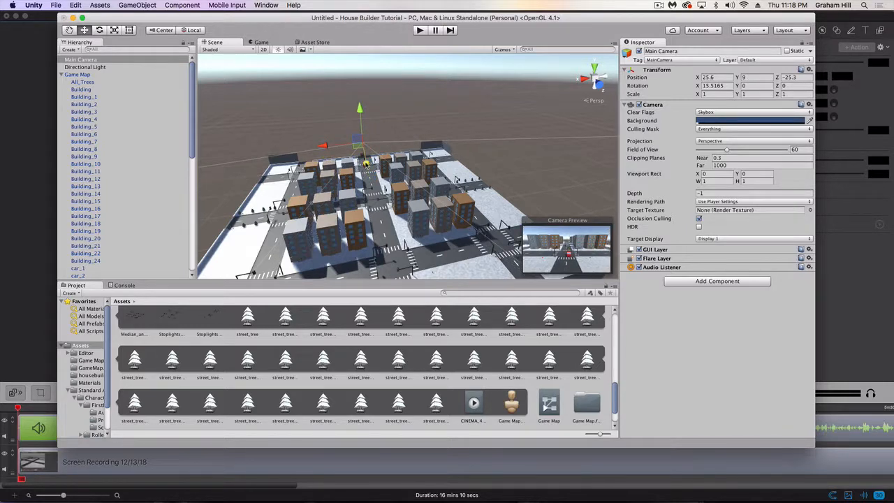
click(420, 30)
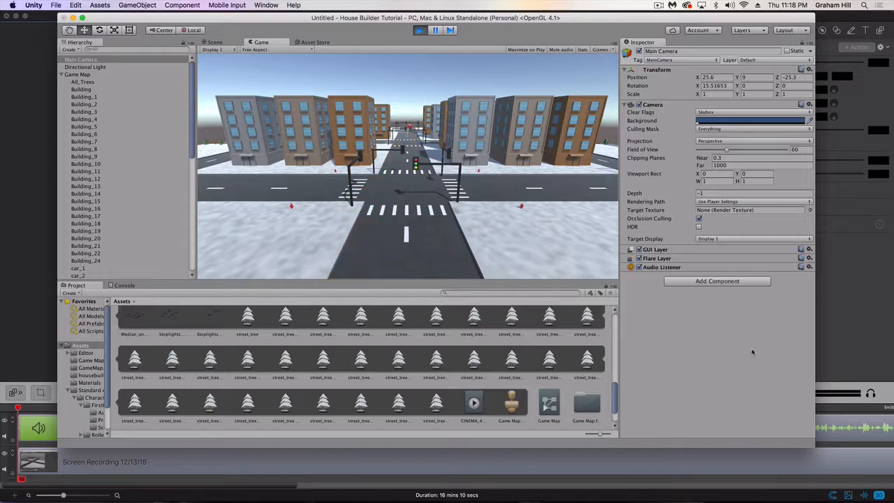
click(422, 30)
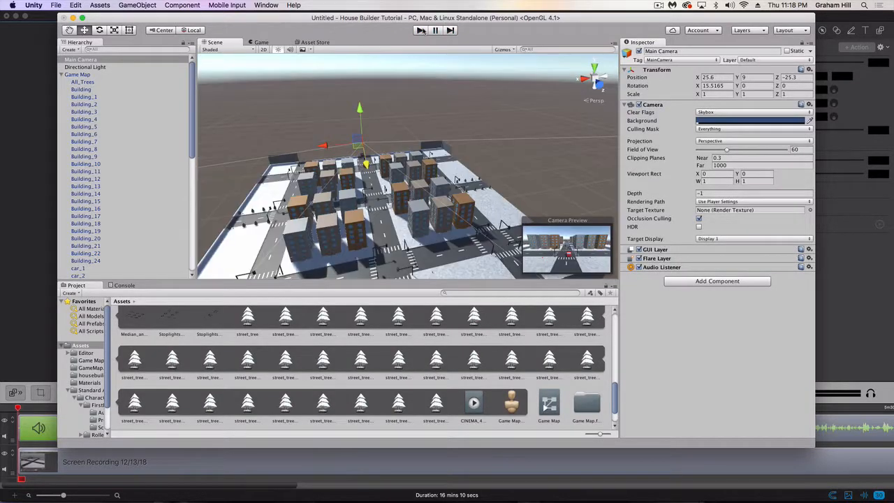